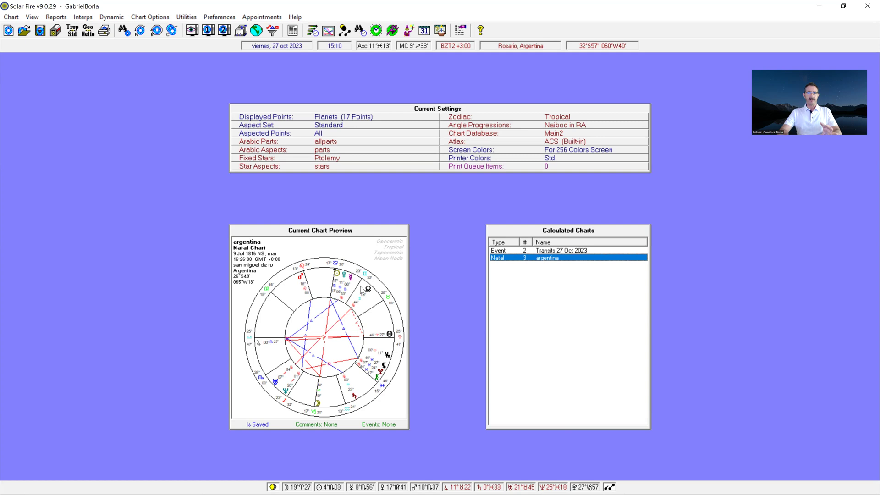
pyautogui.rightClick(317, 289)
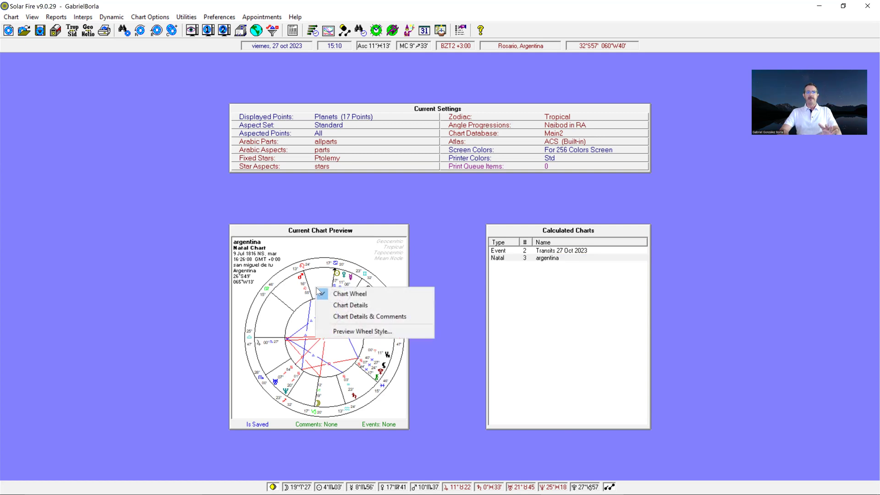
pyautogui.click(358, 332)
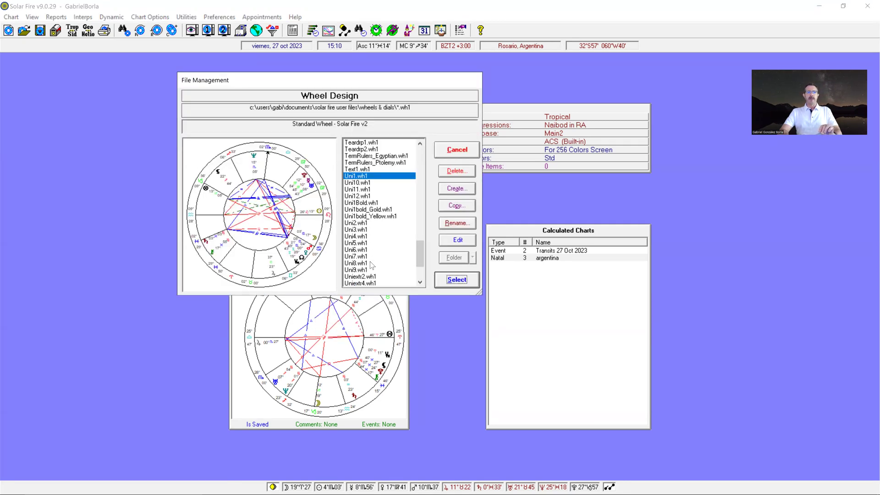
pyautogui.click(458, 149)
# Step: Change the current chart preview's wheel style to the Euro5a.wh1 design, trying out other Euro and Extra designs before choosing it
pyautogui.rightClick(311, 302)
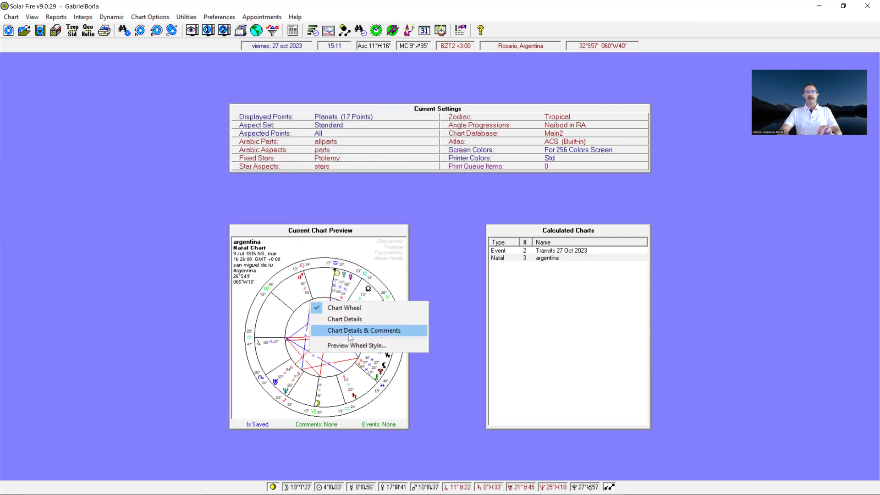
pyautogui.click(355, 345)
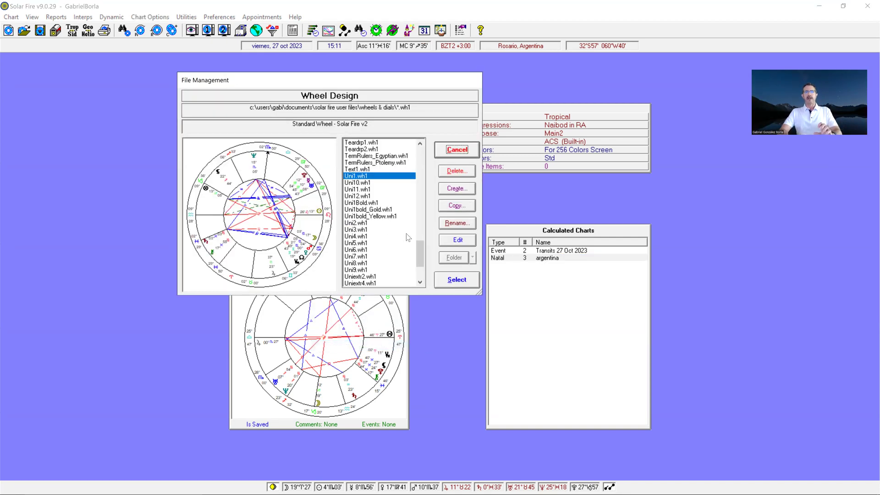
pyautogui.moveTo(420, 249); pyautogui.dragTo(418, 180)
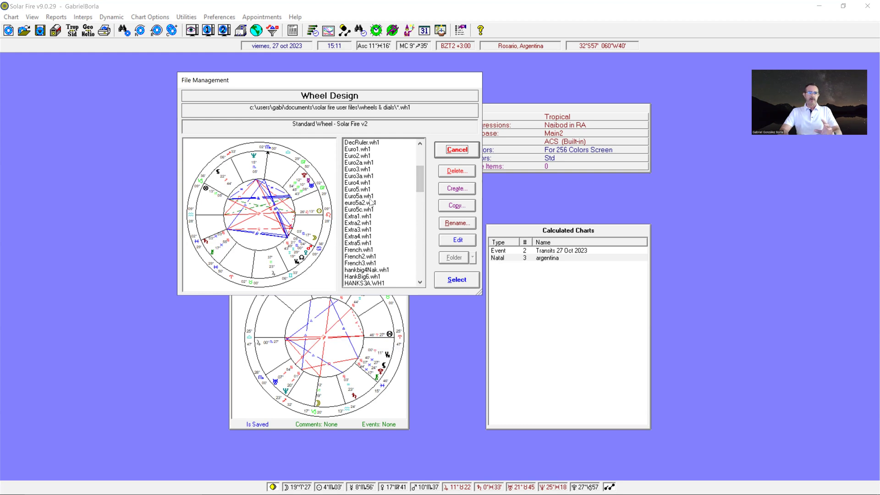
pyautogui.click(372, 203)
pyautogui.click(365, 216)
pyautogui.click(364, 229)
pyautogui.click(365, 215)
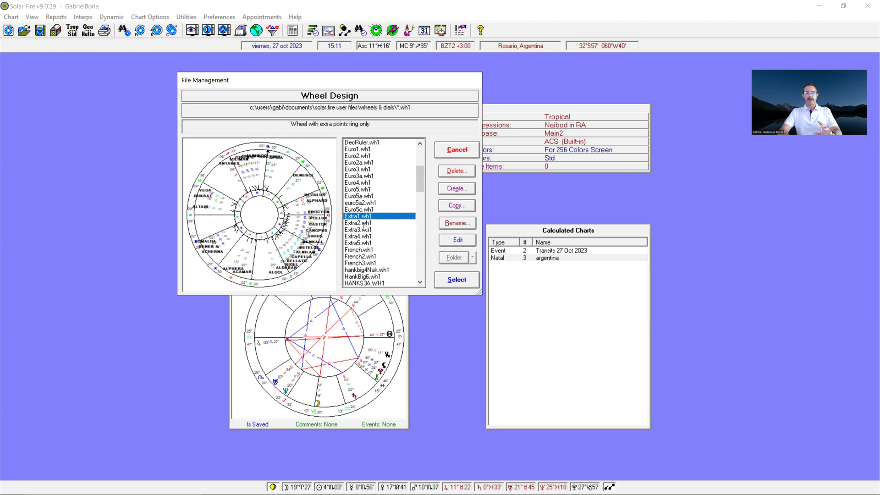
pyautogui.click(363, 224)
pyautogui.click(362, 216)
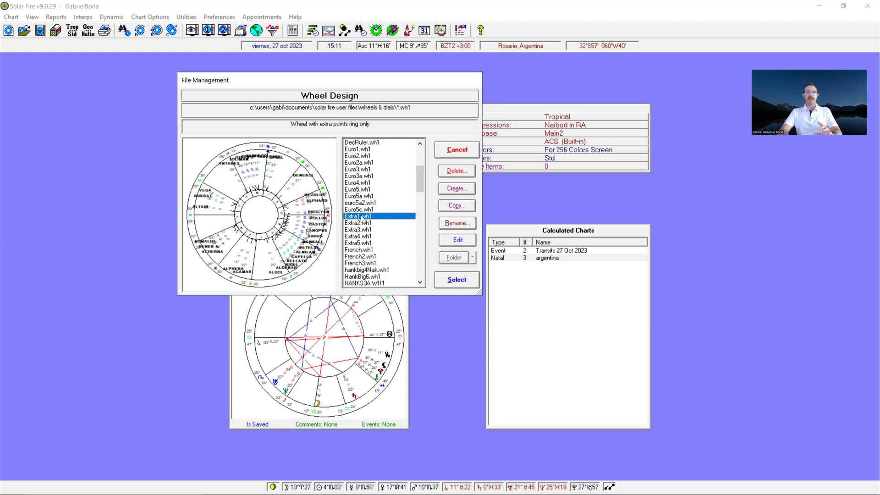
pyautogui.click(362, 196)
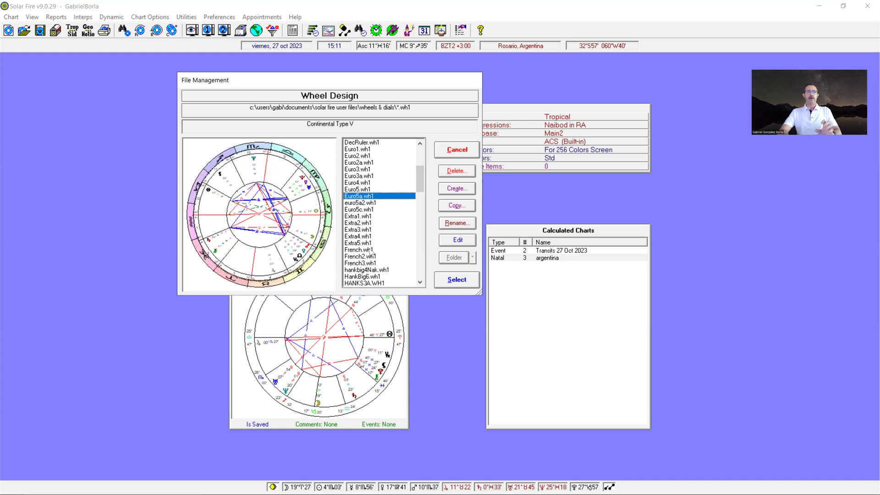
pyautogui.click(466, 281)
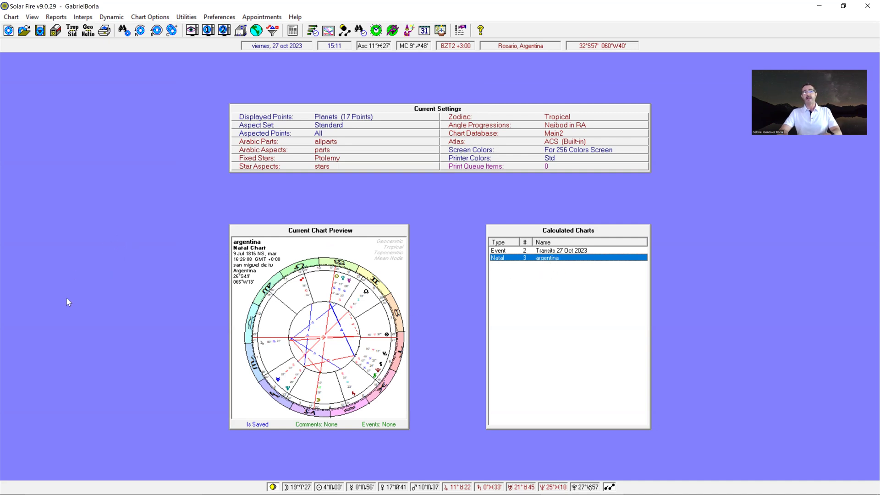
# Step: Set the main screen's background graphic to wallpaperbetter (2) from the desktop folder Gab > fondos del espacio
pyautogui.rightClick(102, 258)
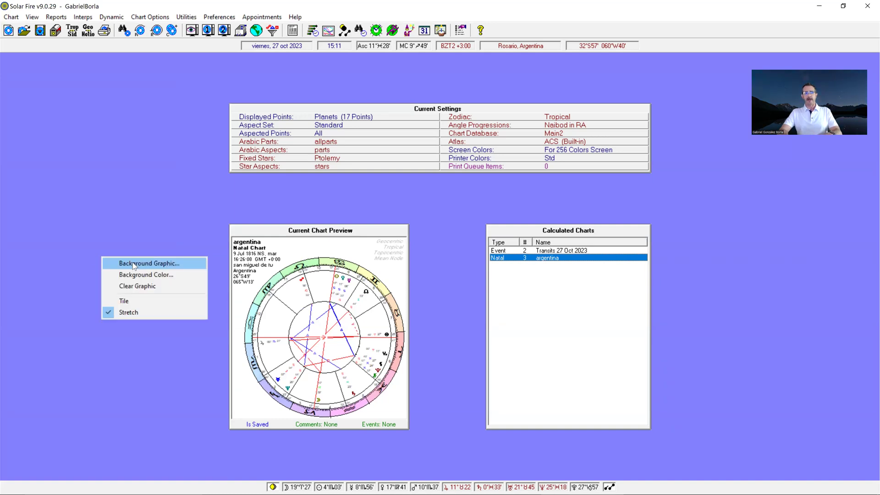
pyautogui.click(45, 291)
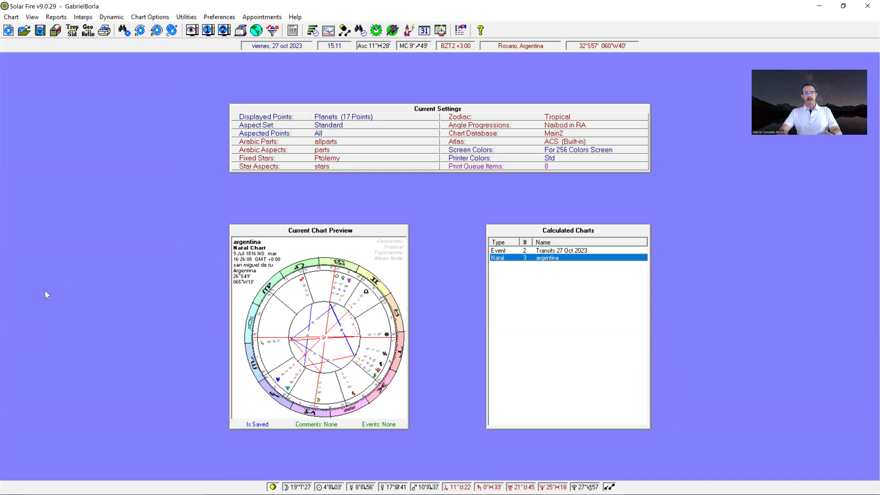
pyautogui.rightClick(99, 252)
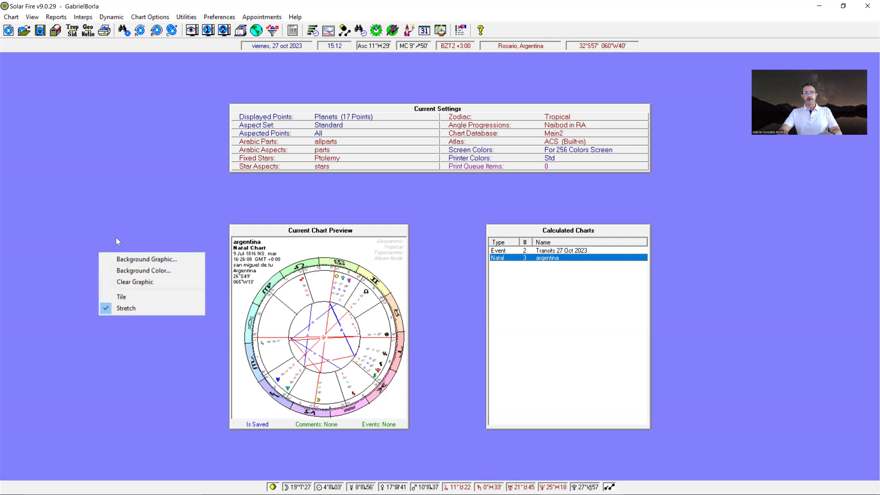
pyautogui.click(124, 259)
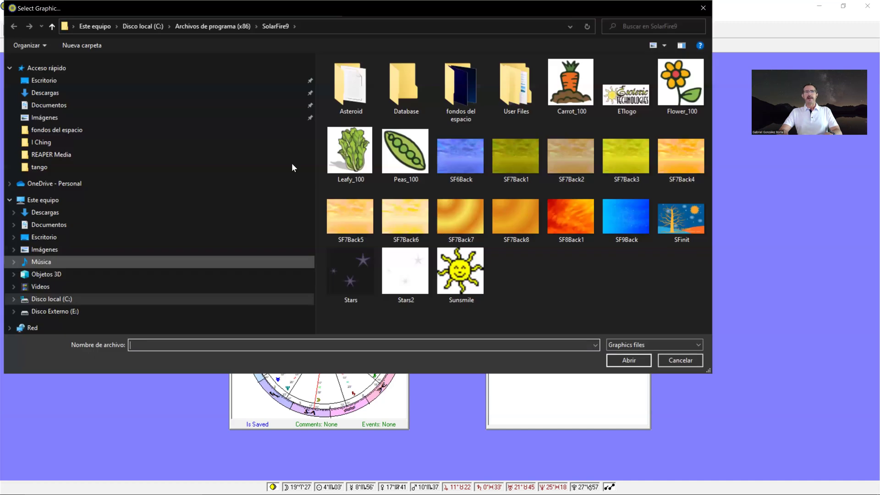
pyautogui.click(62, 83)
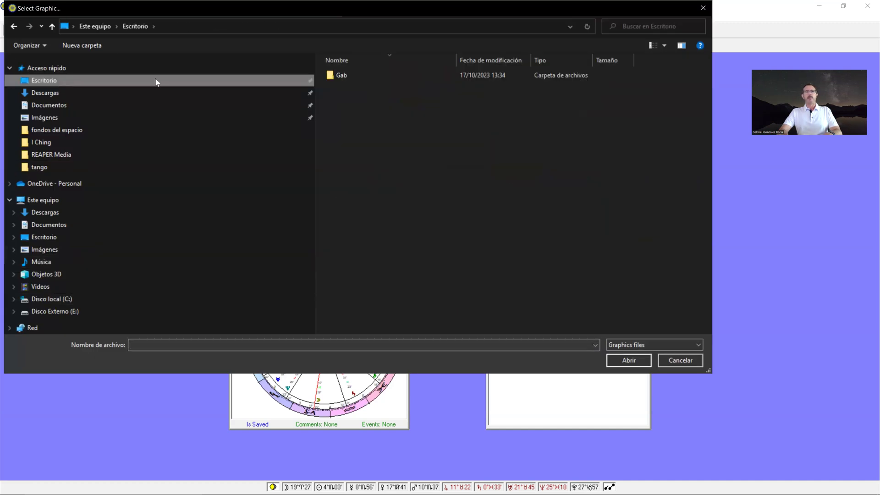
pyautogui.doubleClick(358, 75)
pyautogui.doubleClick(362, 151)
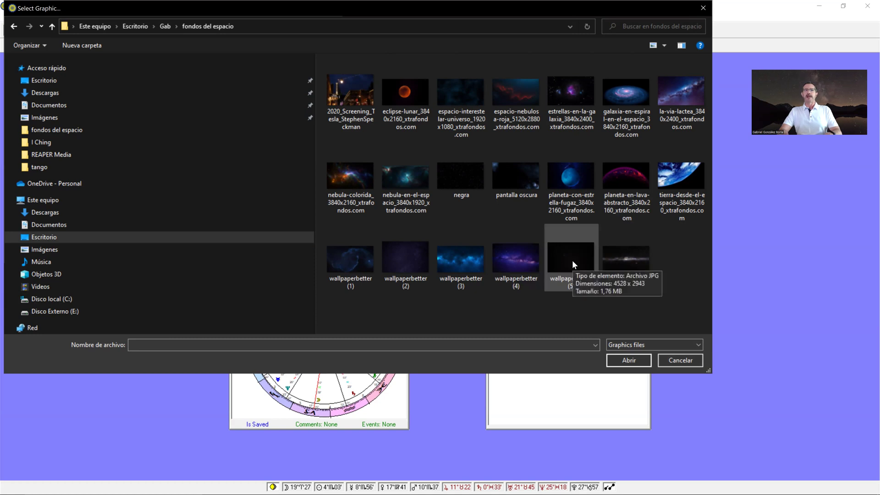
pyautogui.click(417, 257)
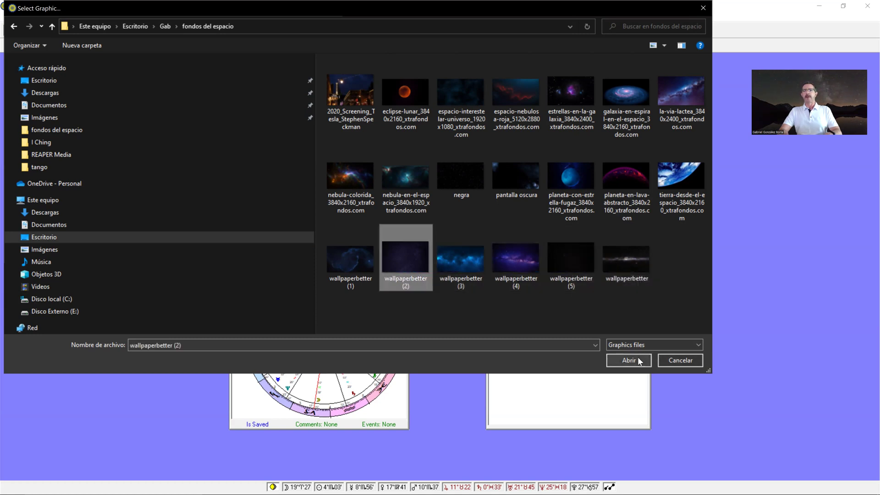
pyautogui.click(638, 356)
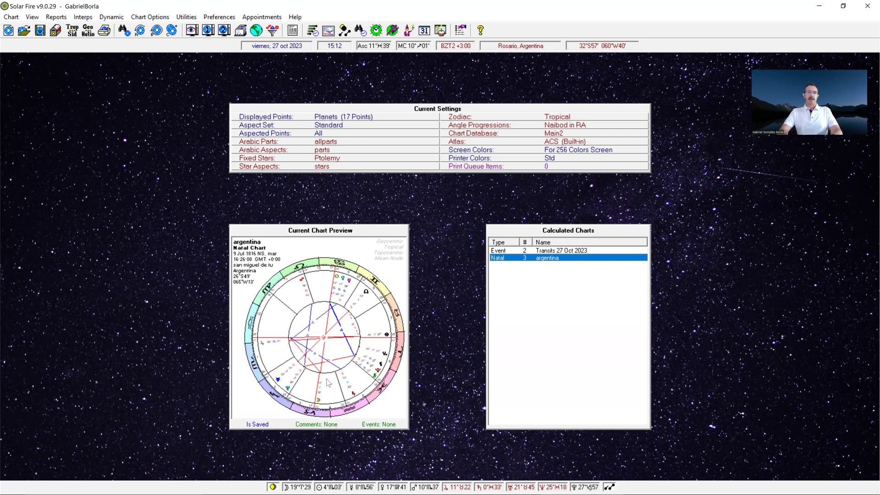
# Step: Edit the Planets.pts displayed points by removing Black Moon and adding it back, and save and select the file
pyautogui.doubleClick(333, 120)
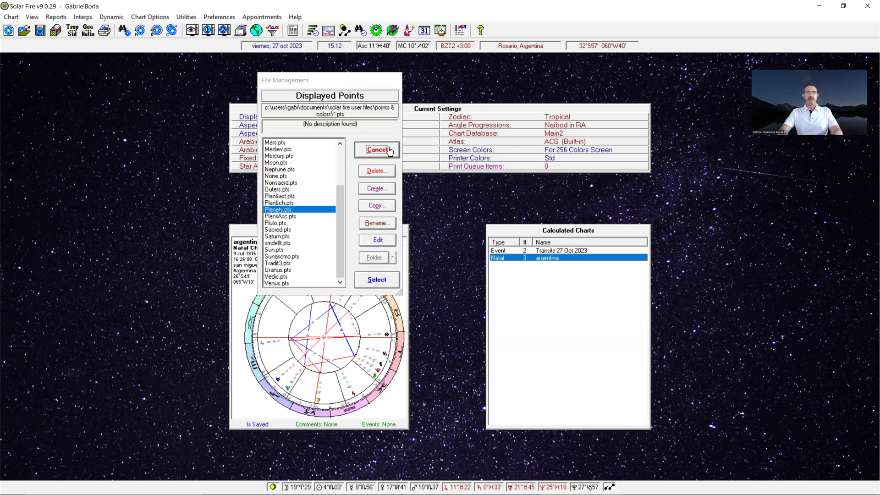
pyautogui.click(377, 150)
pyautogui.doubleClick(334, 120)
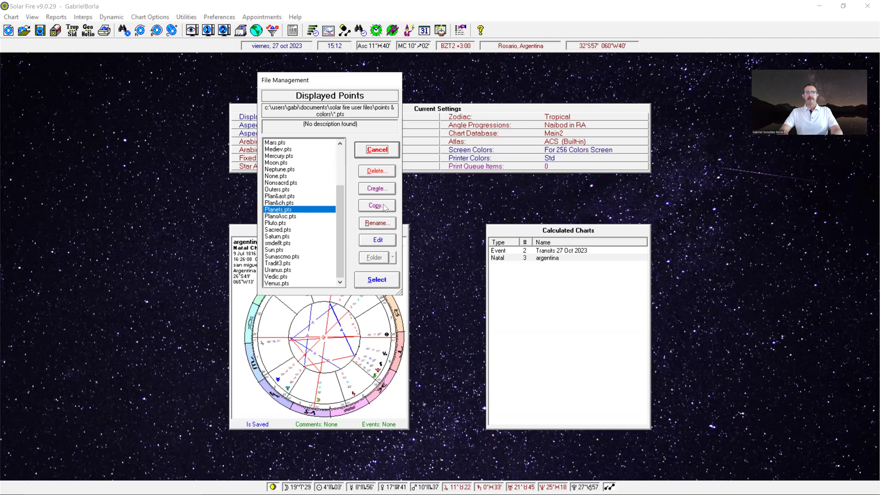
pyautogui.click(378, 242)
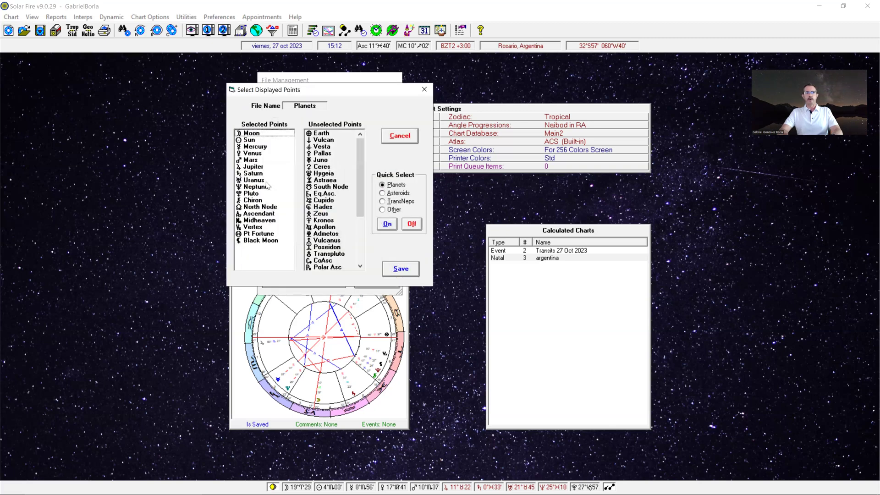
pyautogui.click(260, 244)
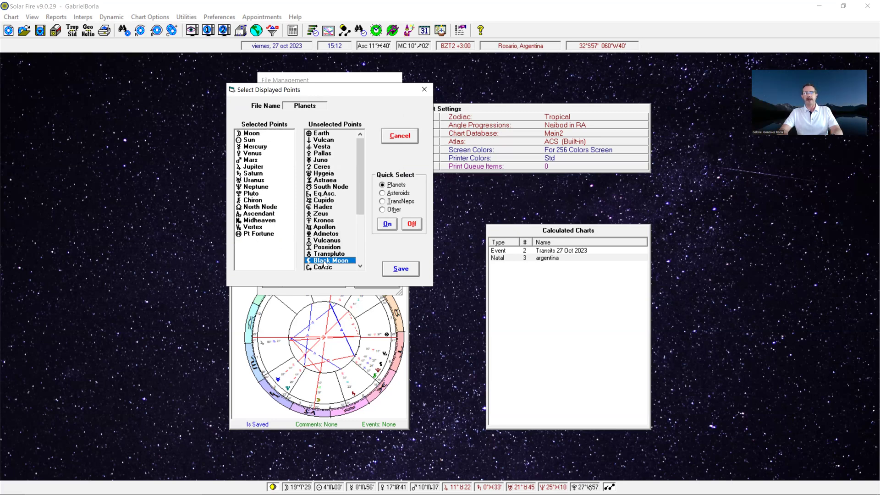
pyautogui.click(325, 263)
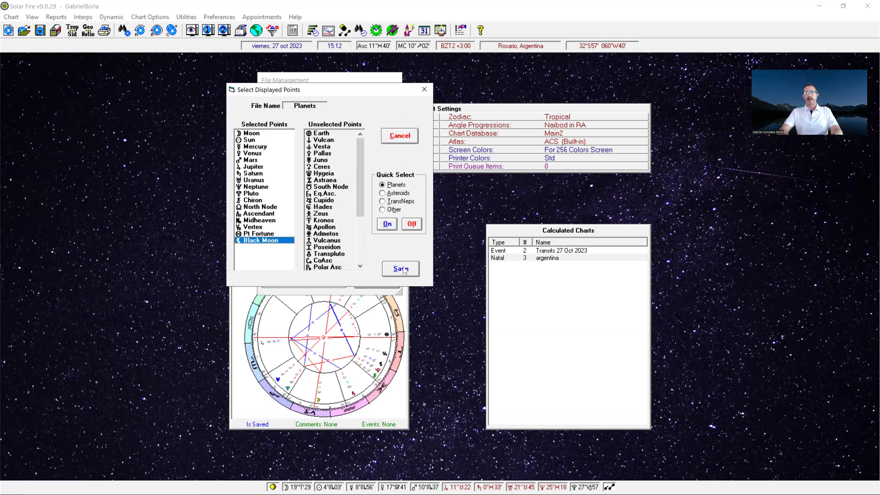
pyautogui.click(401, 269)
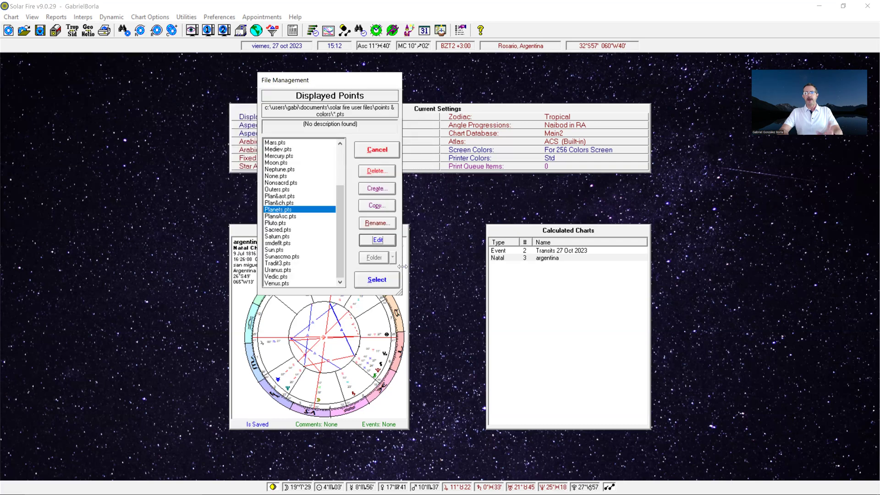
pyautogui.click(377, 280)
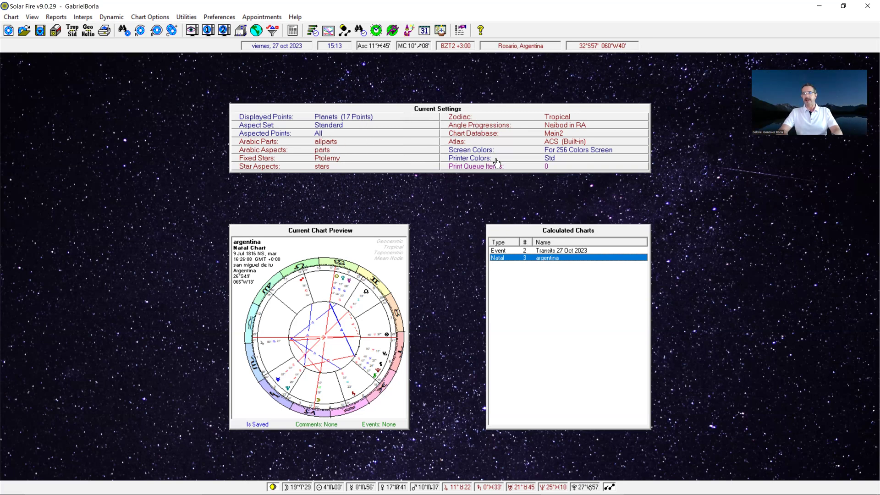
# Step: Set the default zodiac to Draconic from the current settings
pyautogui.doubleClick(558, 120)
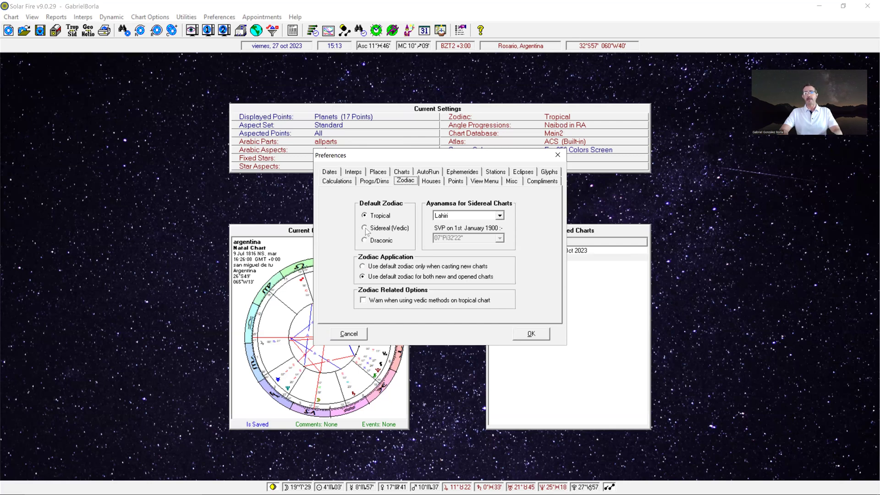
pyautogui.click(365, 240)
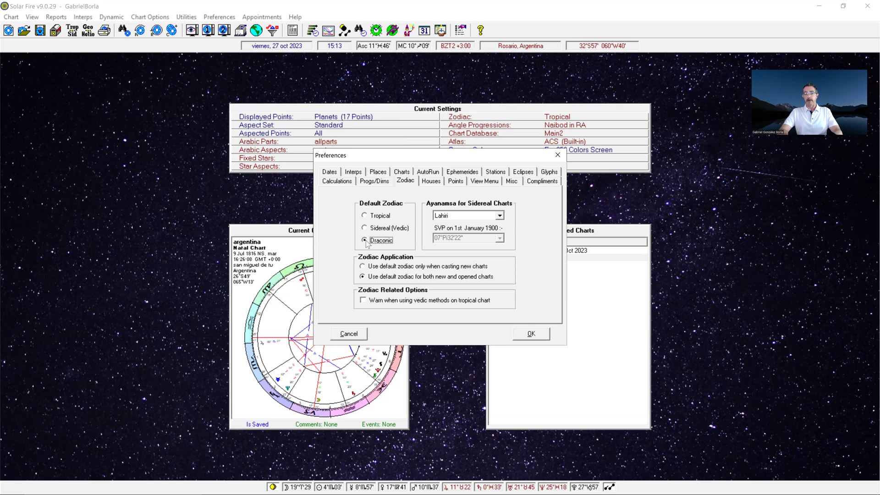
pyautogui.click(527, 334)
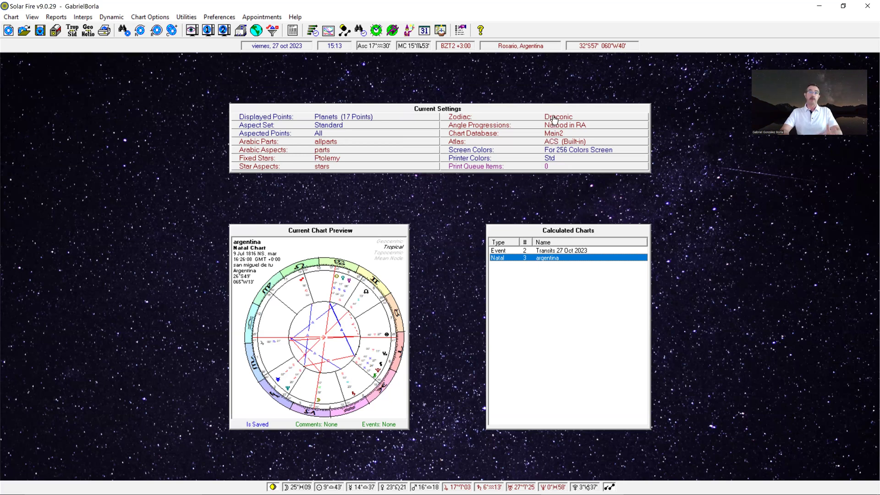
# Step: Restore the default zodiac to Tropical in the zodiac preferences
pyautogui.doubleClick(553, 119)
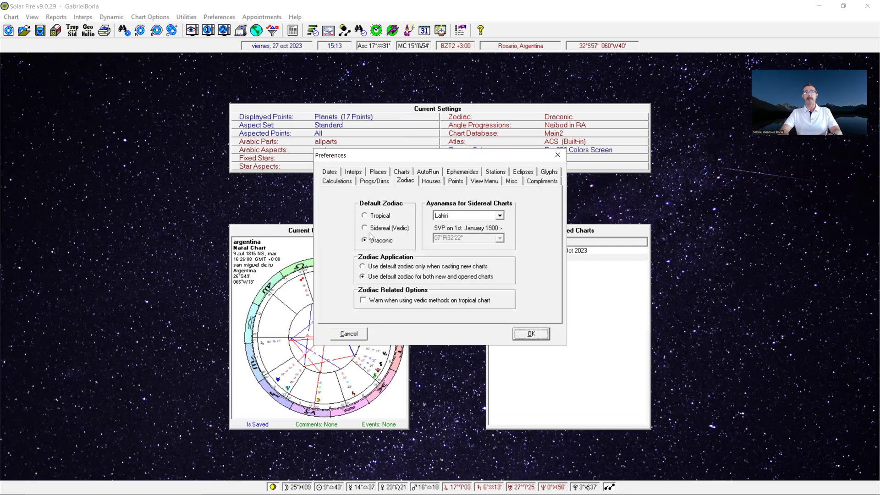
pyautogui.click(364, 216)
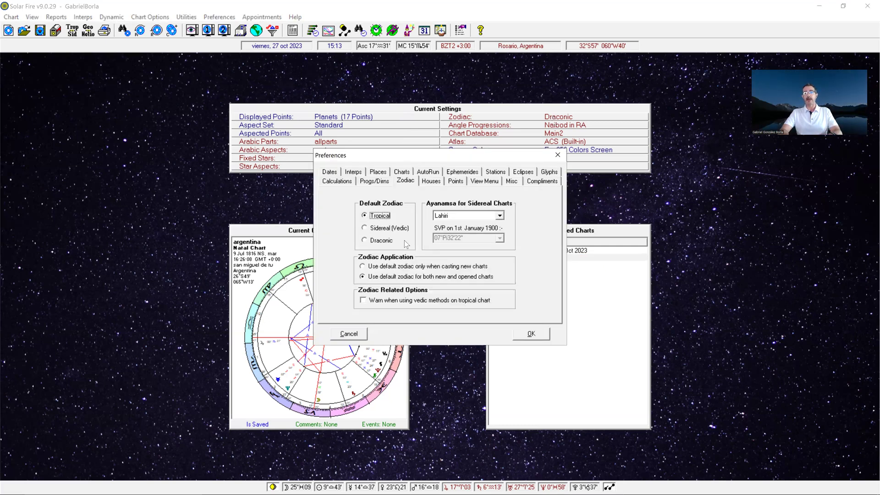
pyautogui.click(532, 334)
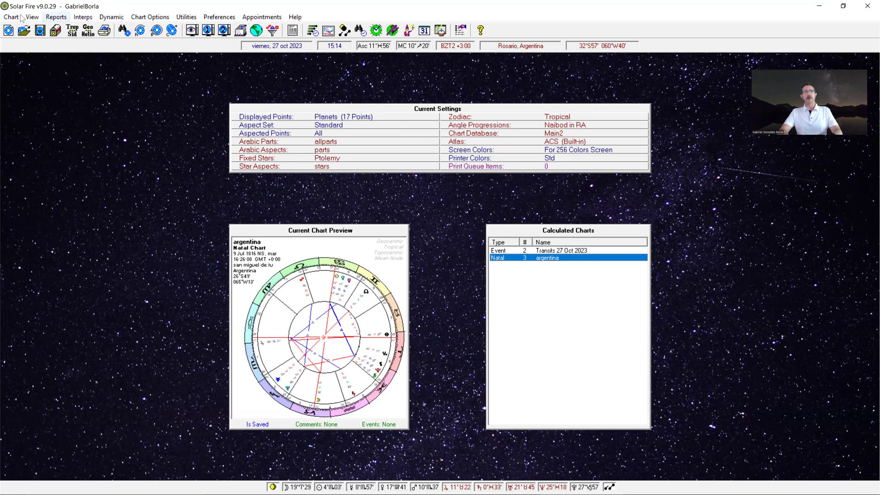
pyautogui.click(154, 18)
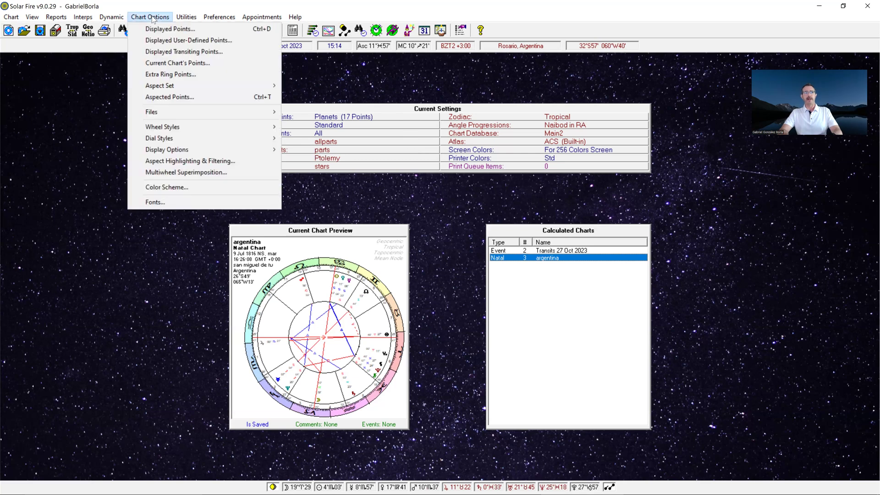
pyautogui.moveTo(112, 20)
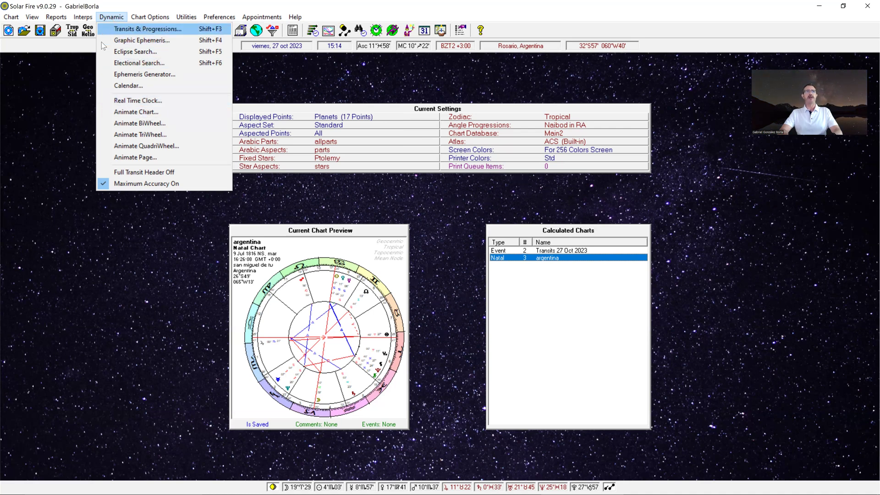
pyautogui.moveTo(57, 19)
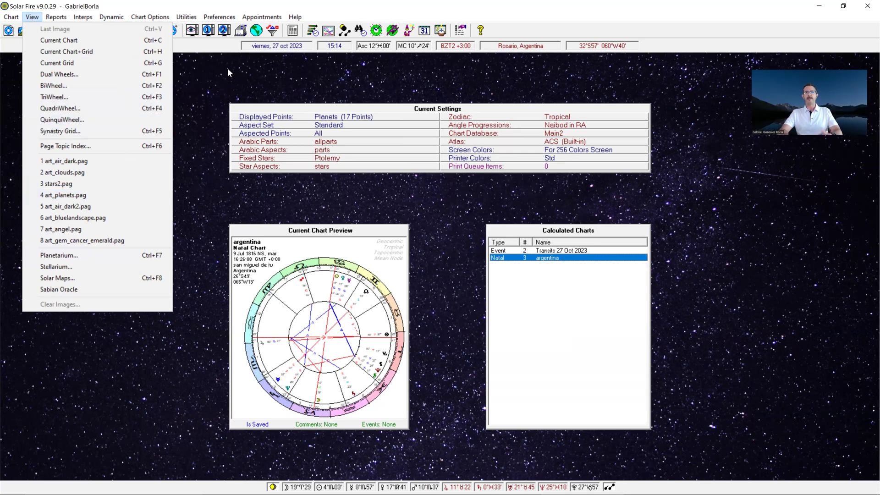
pyautogui.click(202, 88)
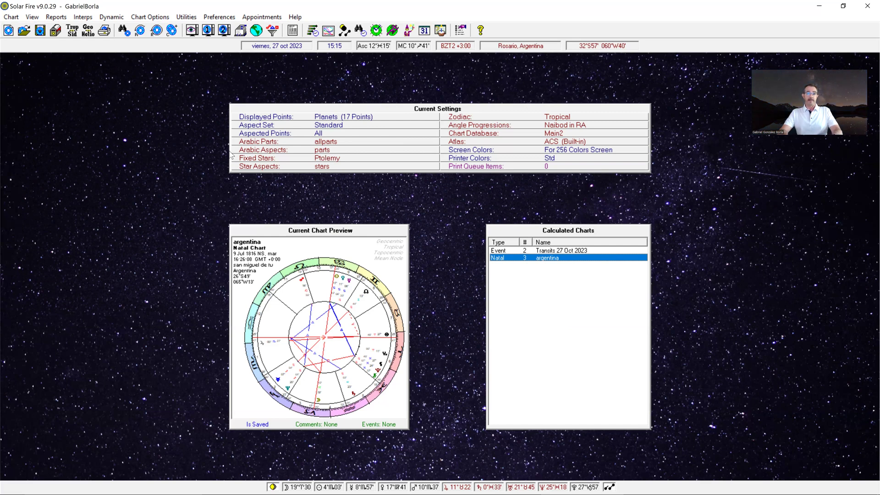
# Step: Open the preferences and look through the Interps, Progs/Dirns, Charts and Houses settings
pyautogui.click(218, 19)
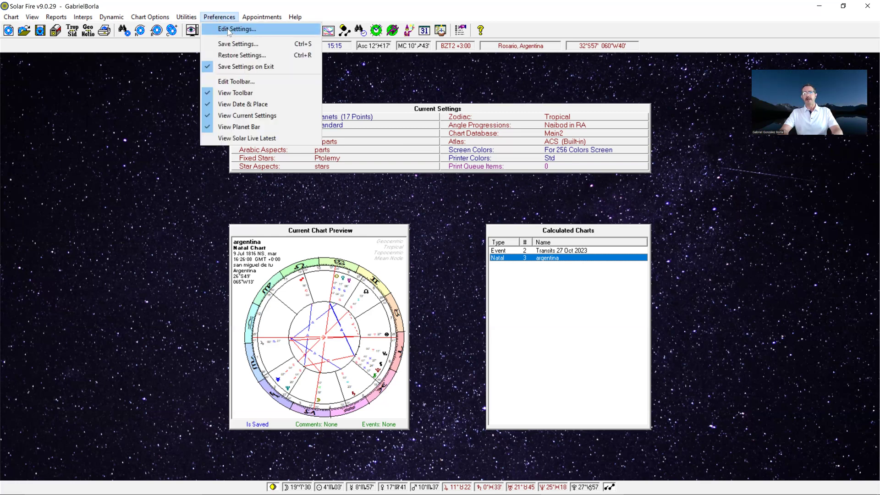
pyautogui.click(231, 30)
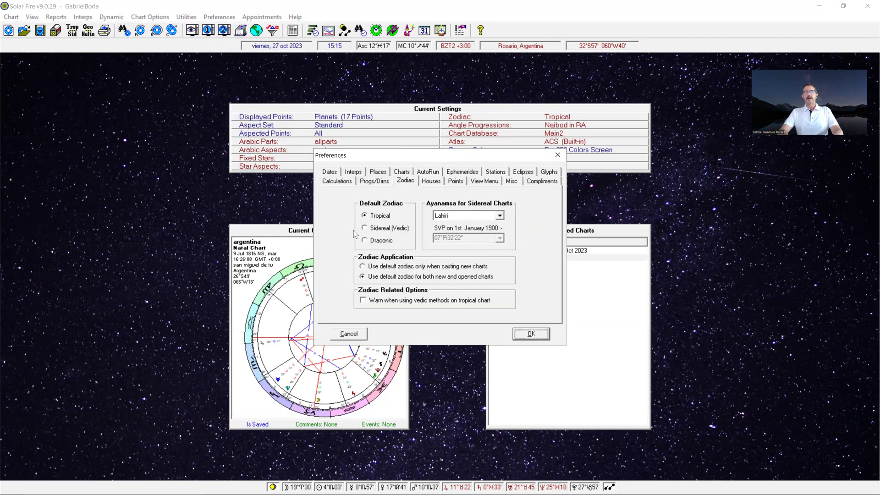
pyautogui.click(351, 173)
pyautogui.click(373, 172)
pyautogui.click(401, 172)
pyautogui.click(439, 173)
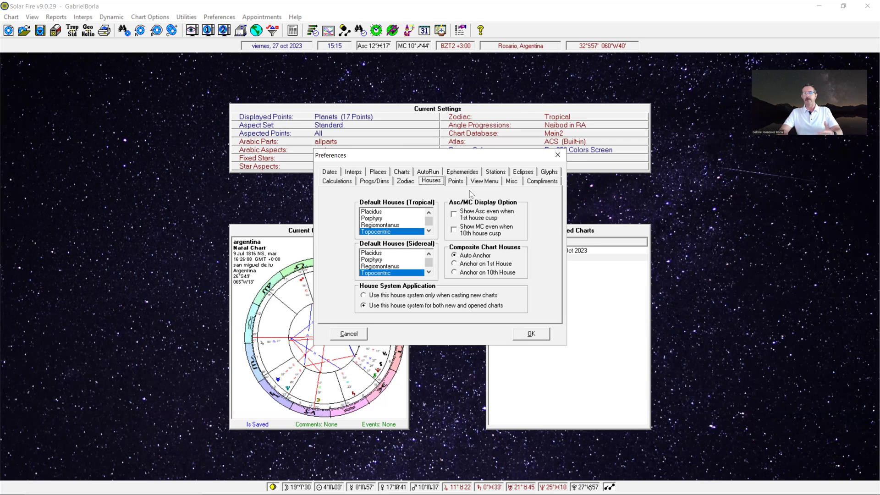
# Step: Look up Rosario, Argentina in the ACS PC Atlas and select it as a favourite place
pyautogui.click(378, 172)
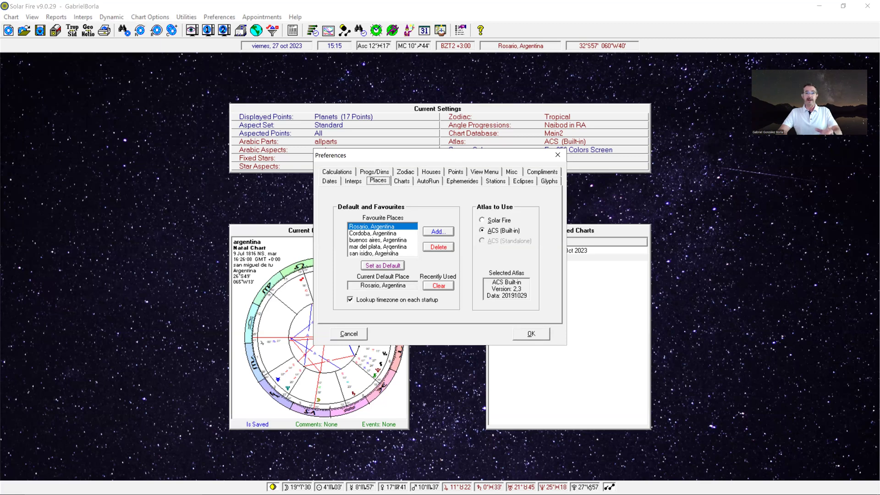
pyautogui.click(438, 232)
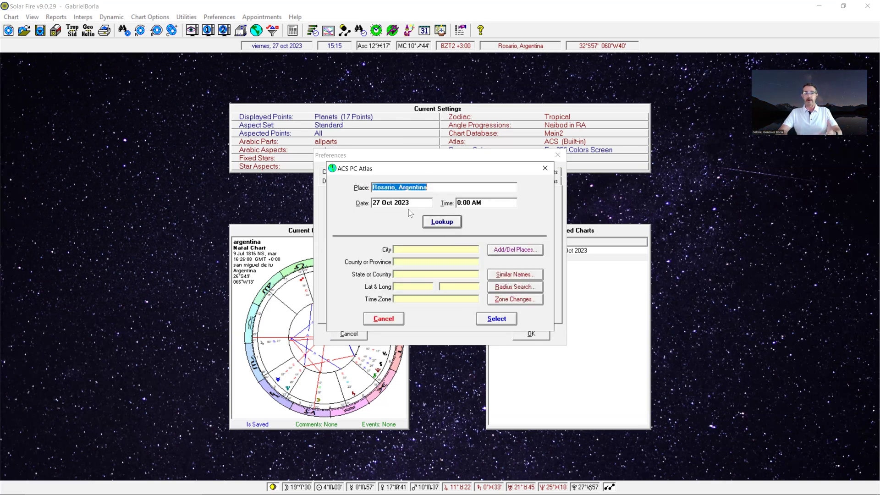
pyautogui.click(438, 224)
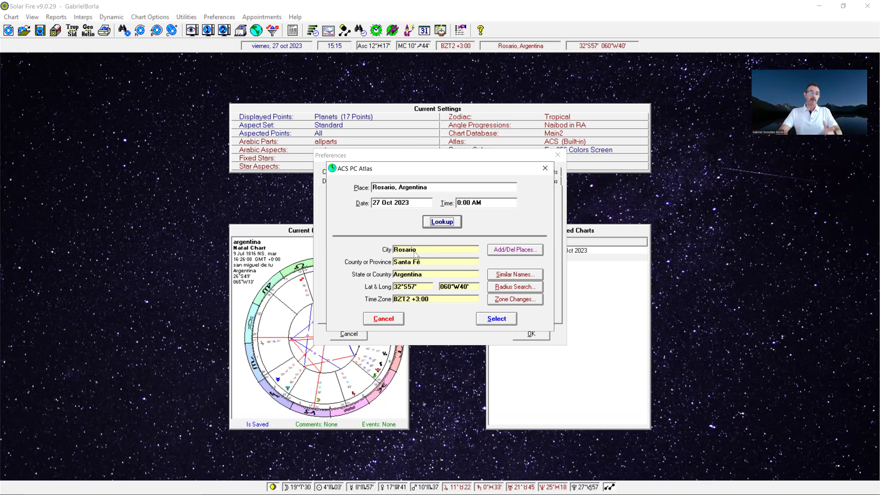
pyautogui.click(507, 319)
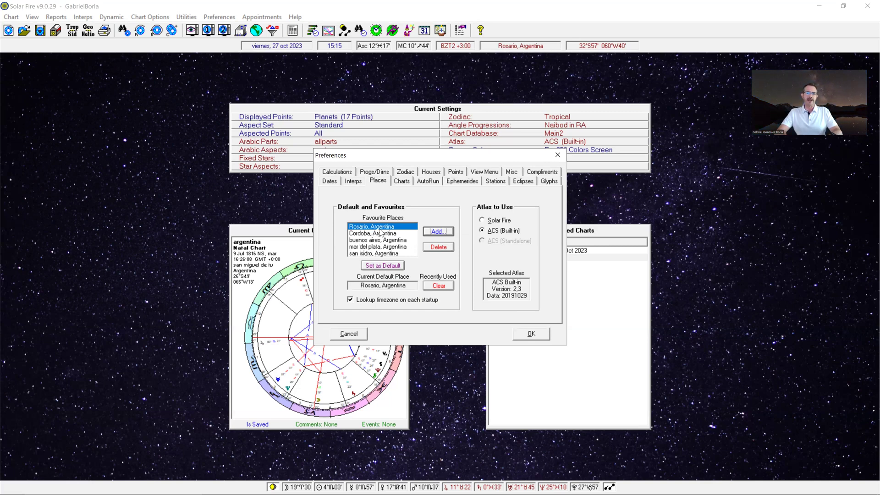
# Step: Set Cordoba, Argentina as the default place and restore Rosario, Argentina as the default
pyautogui.click(372, 233)
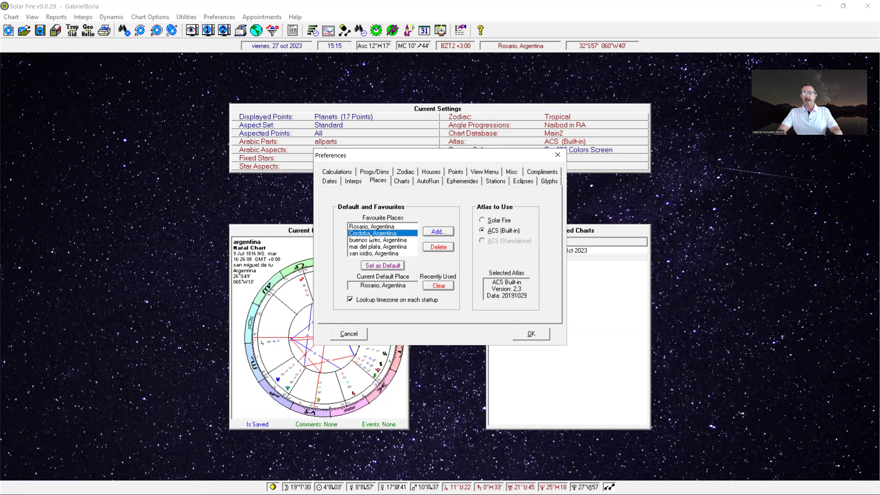
pyautogui.click(383, 267)
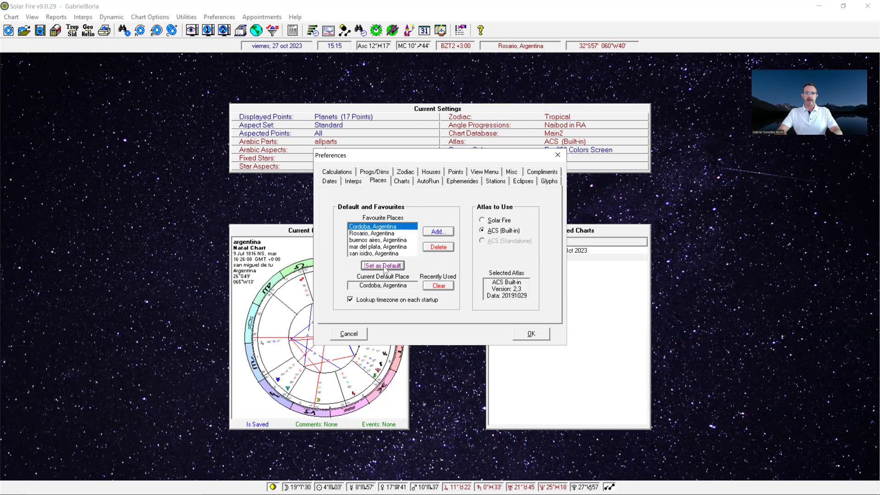
pyautogui.click(371, 234)
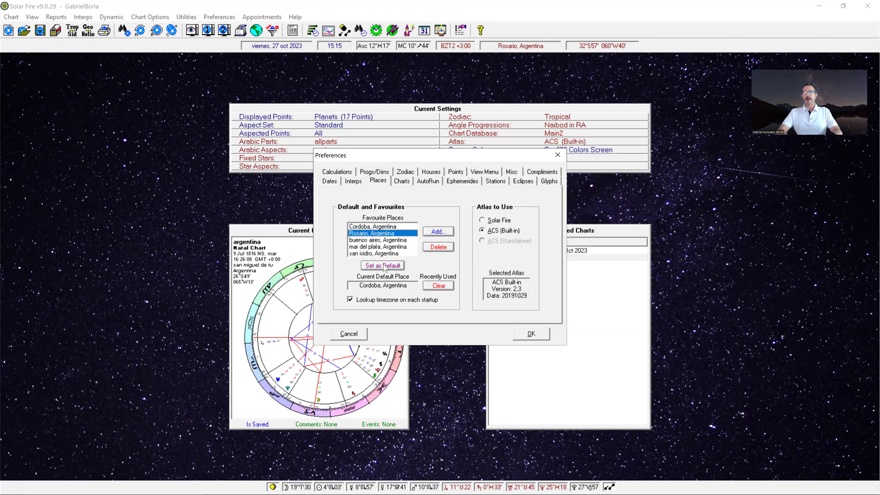
pyautogui.click(384, 266)
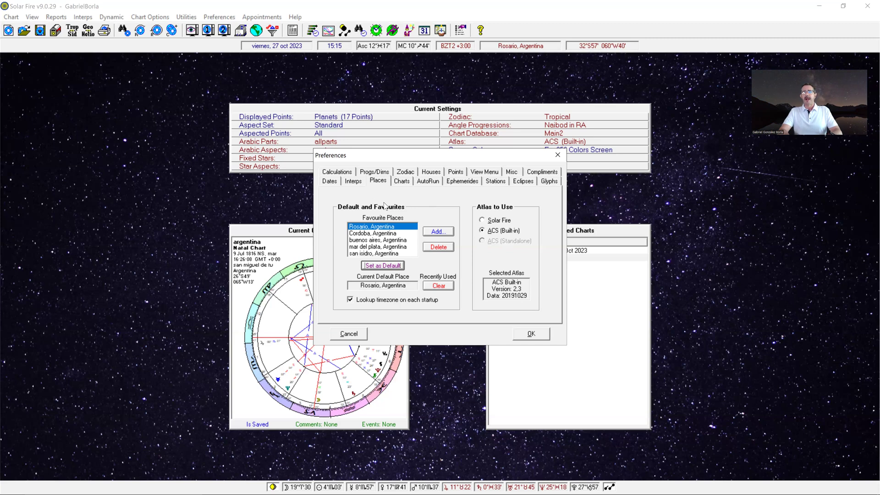
# Step: Review the calculation settings, and try Sidereal (Vedic) and Draconic as the default zodiac before returning to Tropical
pyautogui.click(340, 172)
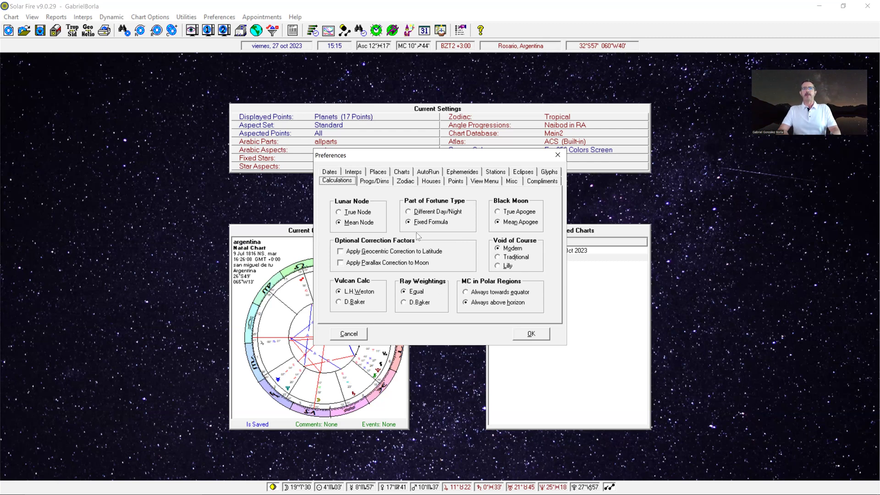
pyautogui.click(406, 182)
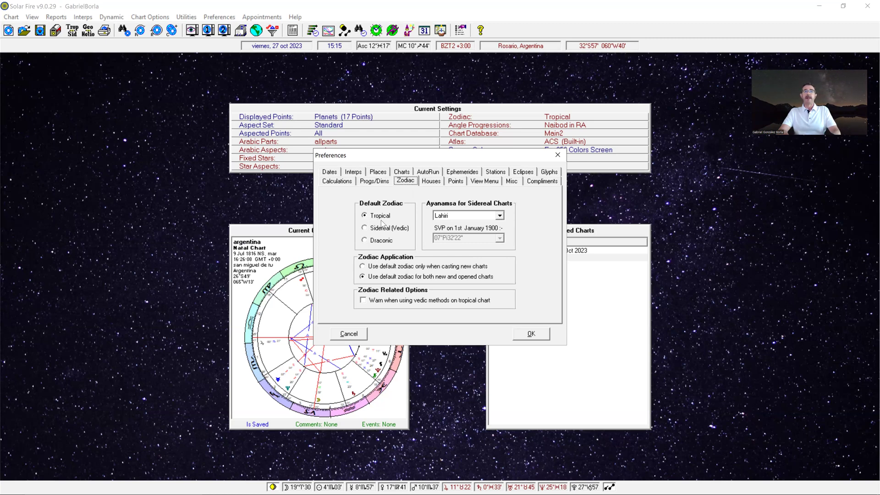
pyautogui.click(366, 229)
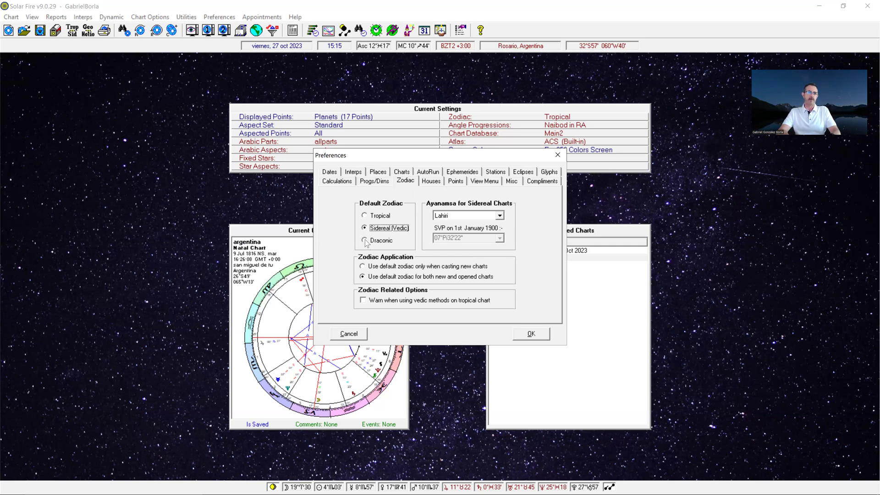
pyautogui.click(365, 241)
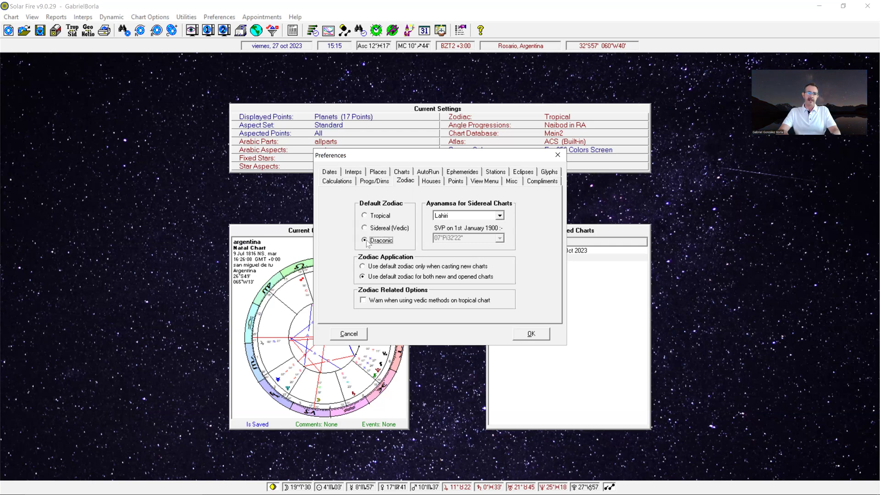
pyautogui.click(365, 217)
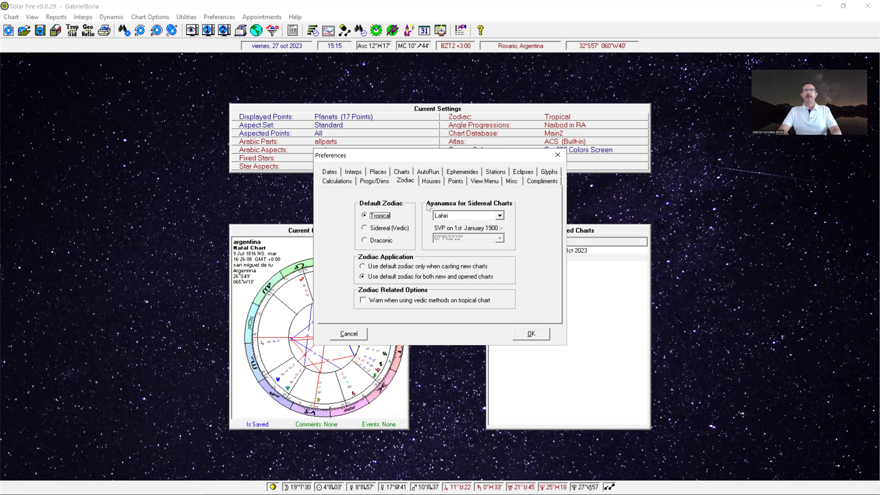
# Step: Try Placidus as the default tropical house system and set it back to Topocentric
pyautogui.click(430, 181)
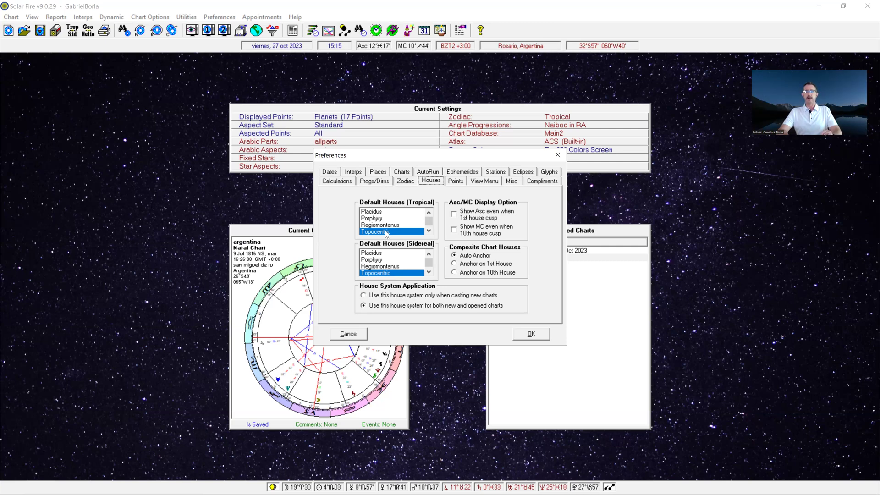
pyautogui.click(373, 212)
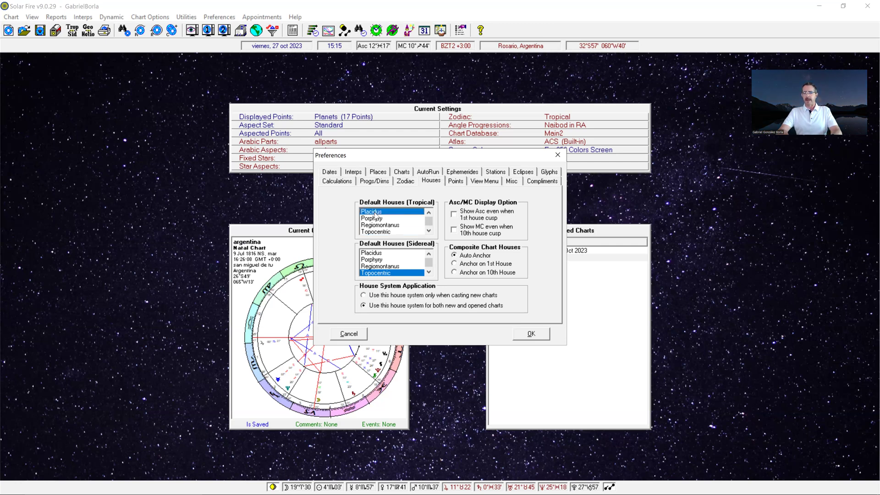
pyautogui.click(380, 231)
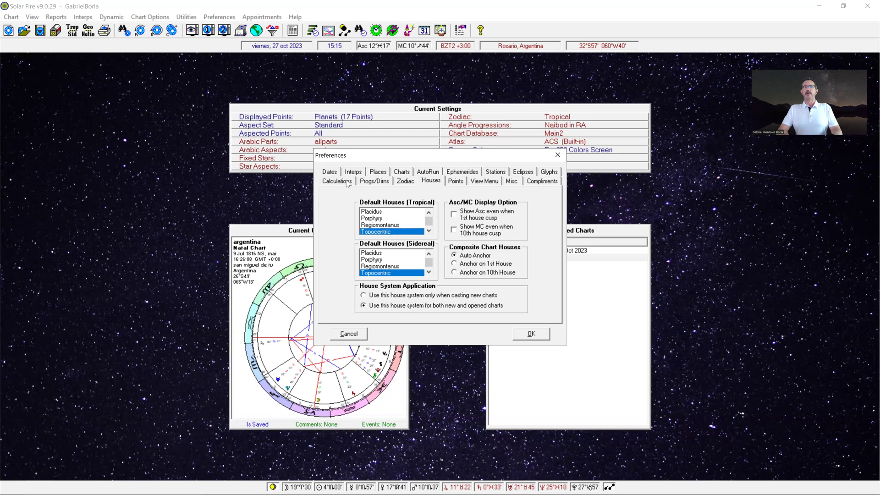
# Step: Review the places, houses, dates and progression preferences, including the available chart angle progression methods
pyautogui.click(378, 172)
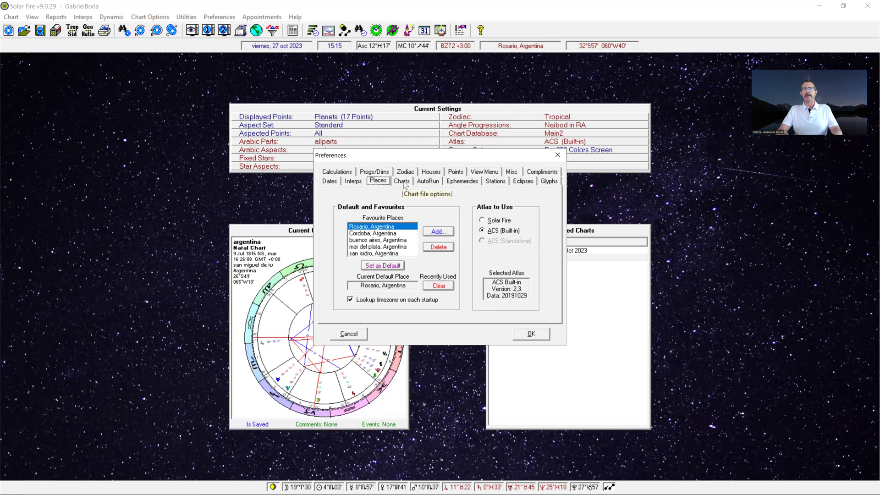
pyautogui.click(431, 172)
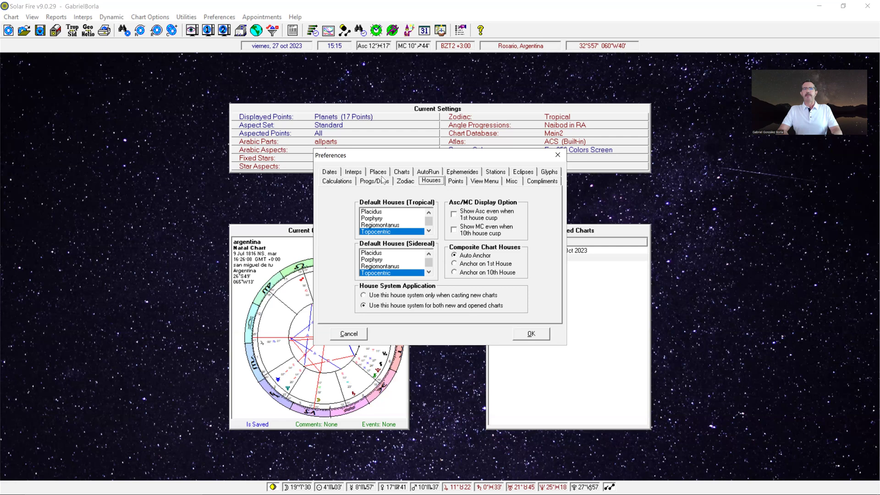
pyautogui.click(333, 173)
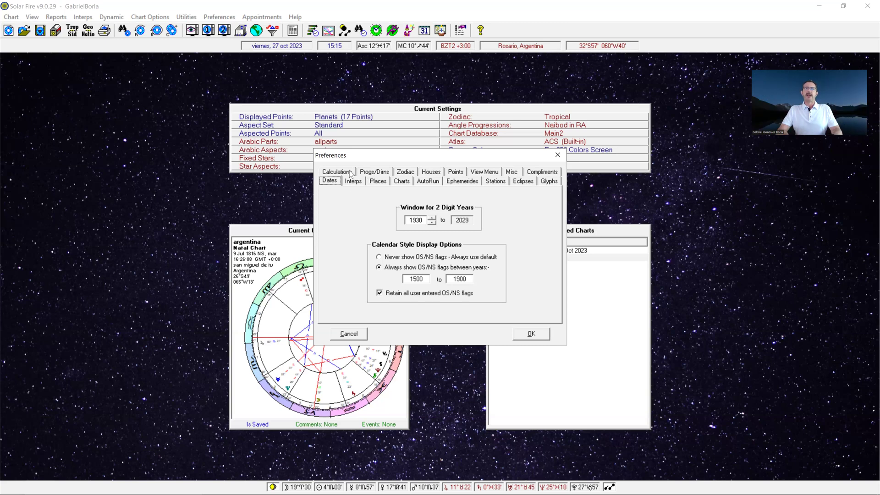
pyautogui.click(377, 171)
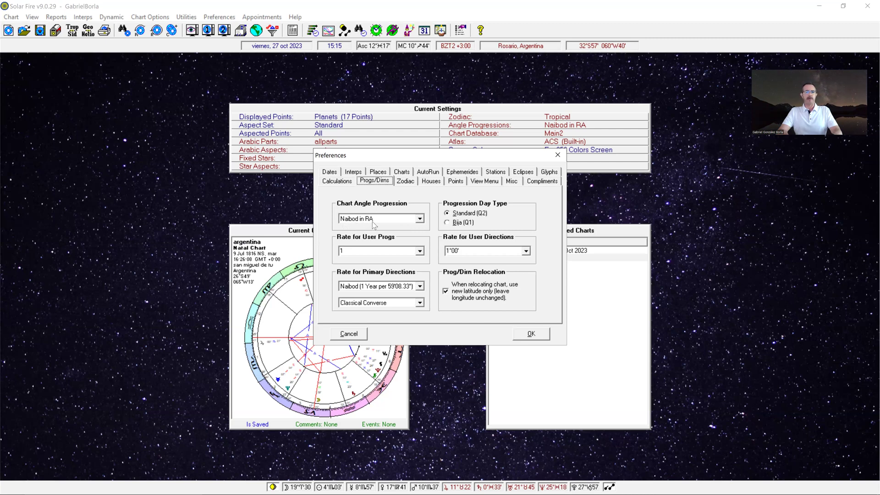
pyautogui.click(420, 219)
pyautogui.click(420, 219)
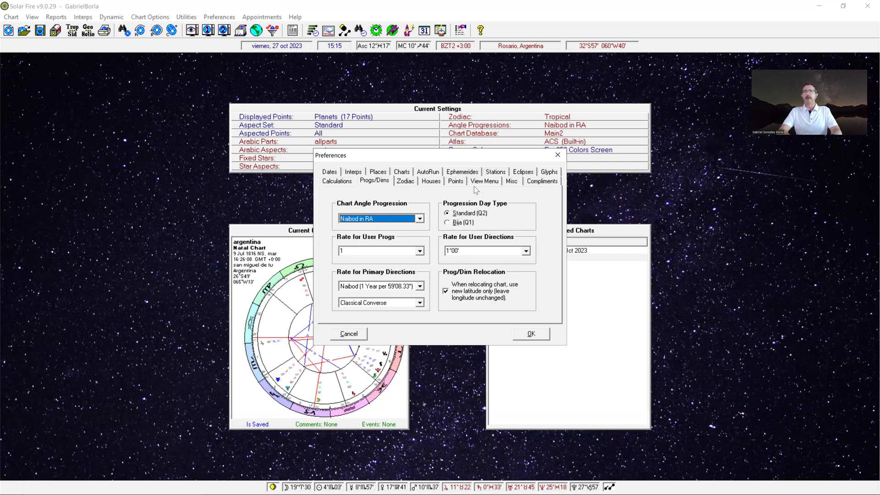
# Step: Turn automatic saving of each new chart to the default chart file off and on again
pyautogui.click(402, 172)
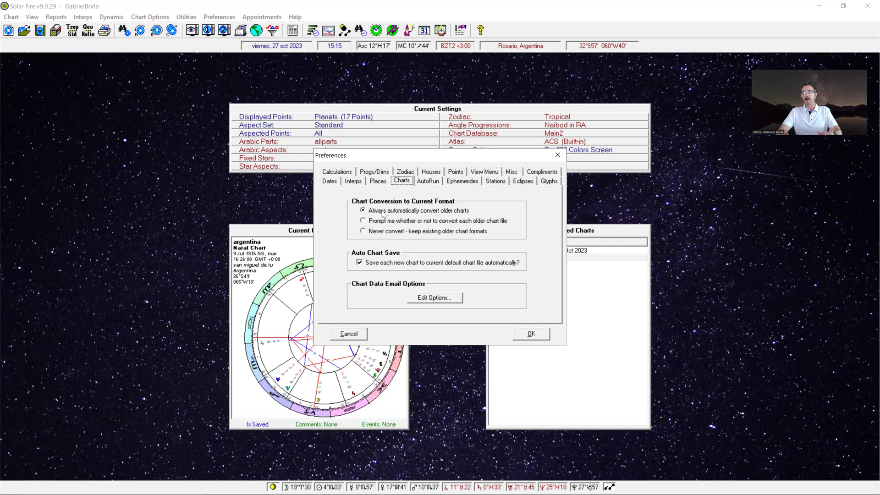
pyautogui.click(360, 263)
pyautogui.click(360, 265)
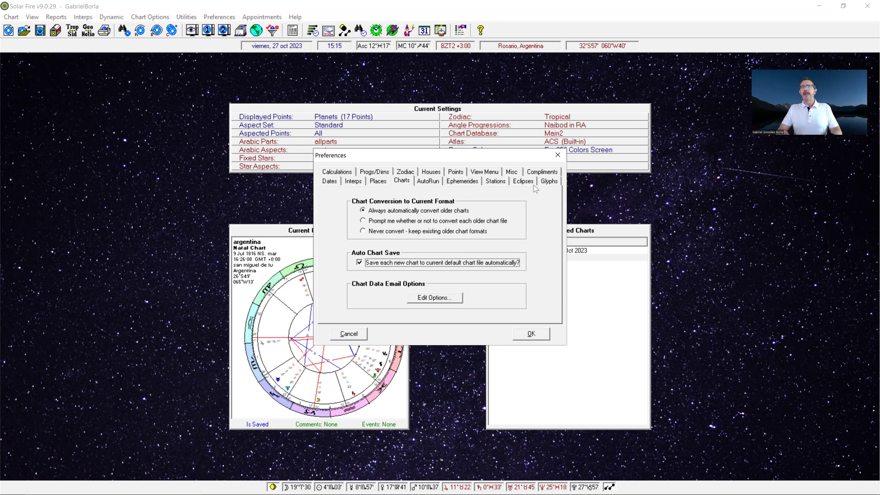
# Step: Try the alternative Capricorn glyph and switch back to the first one
pyautogui.click(548, 182)
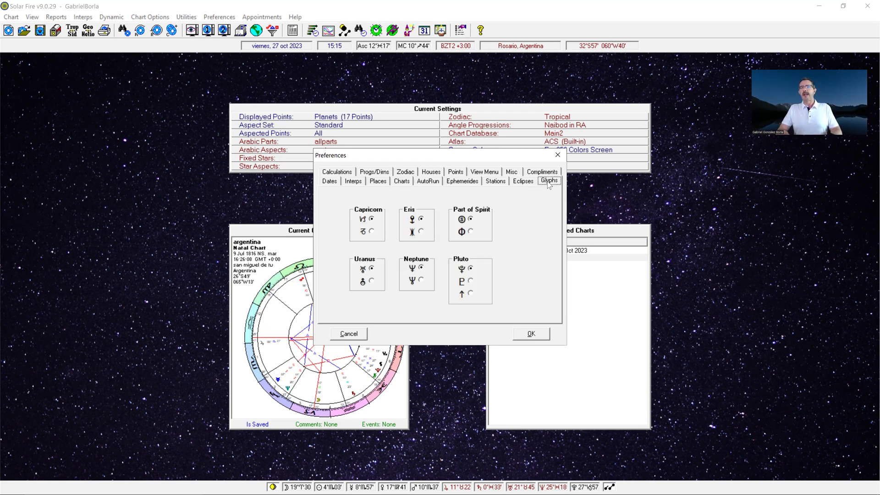
pyautogui.click(371, 231)
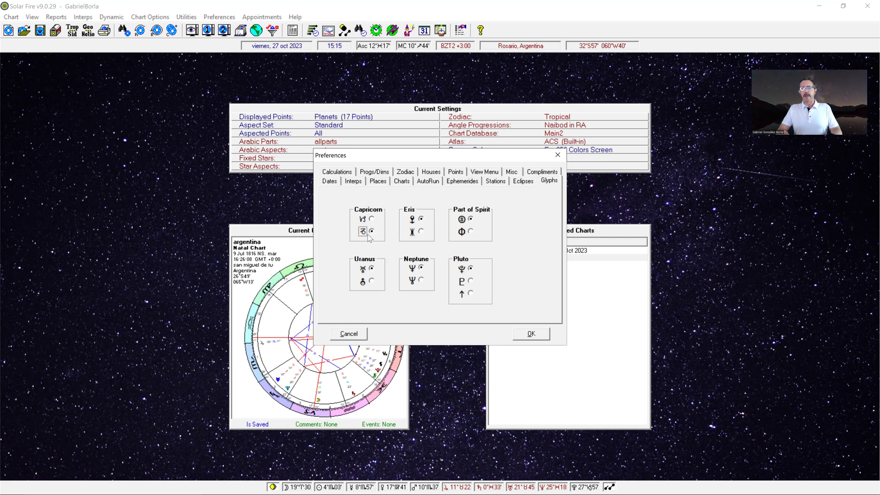
pyautogui.click(372, 219)
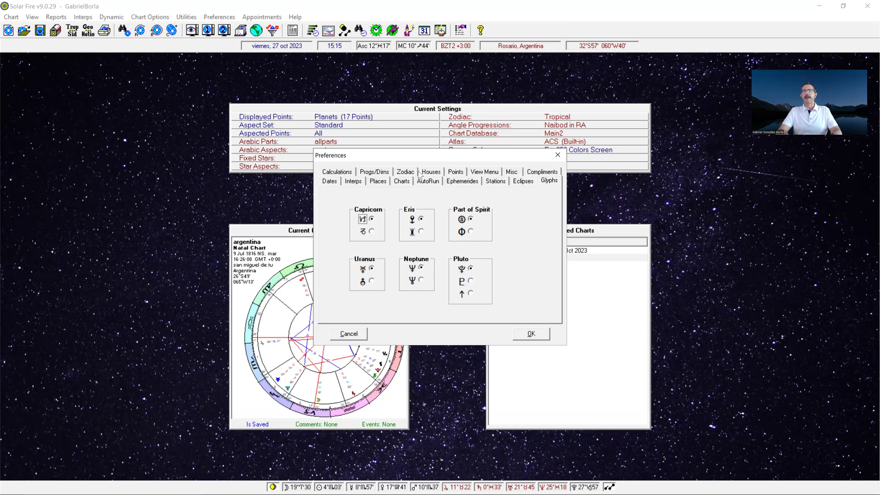
# Step: Examine the ephemeris location, planetary stations, eclipse times, compliments text and chart point ordering preferences
pyautogui.click(463, 181)
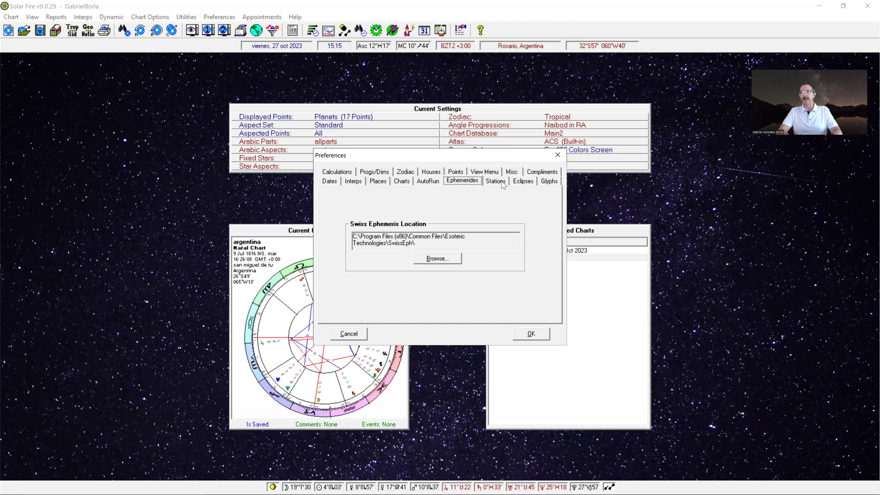
pyautogui.click(501, 182)
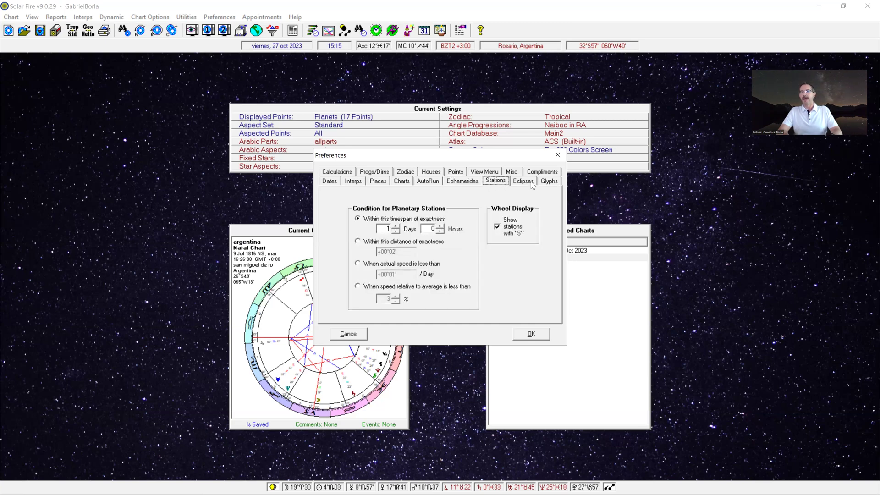
pyautogui.click(530, 183)
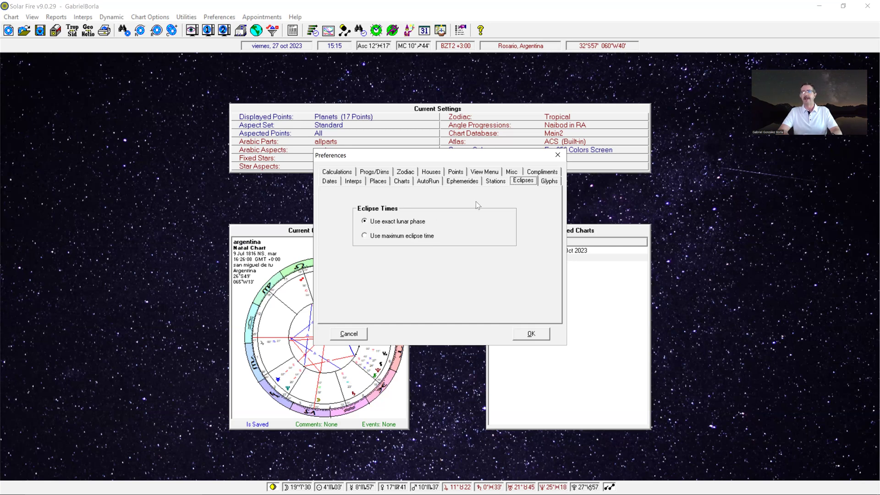
pyautogui.click(543, 173)
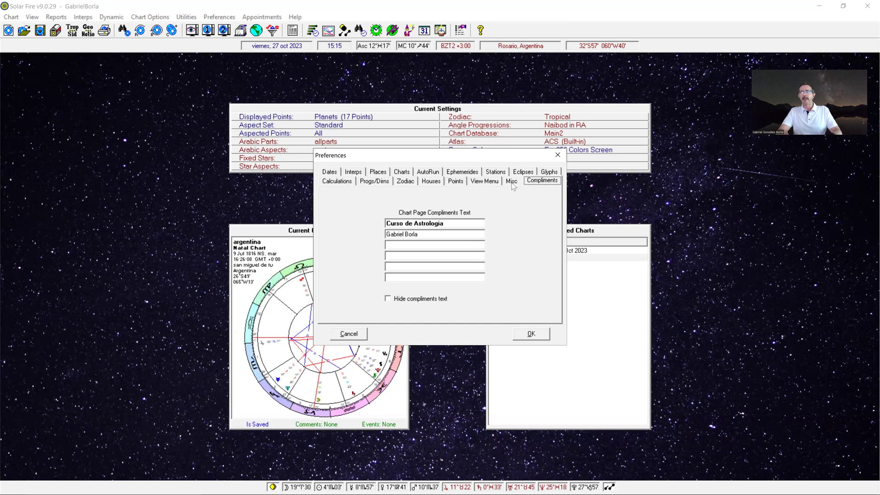
pyautogui.click(494, 173)
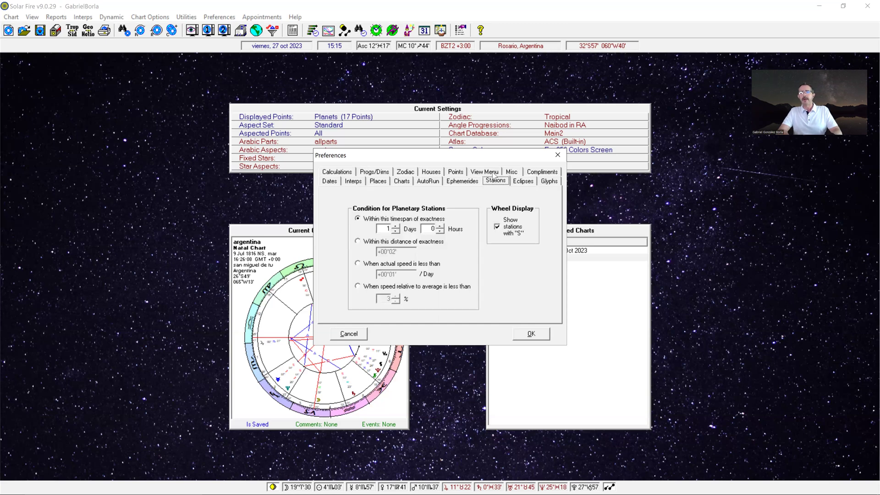
pyautogui.click(457, 173)
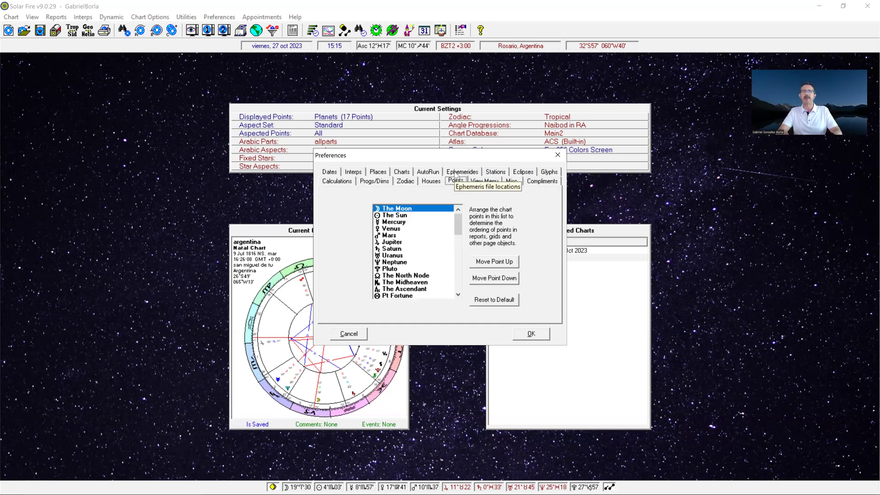
# Step: Review the chart point order, startup task, interpretation output and places preferences, and accept the preferences
pyautogui.scroll(-5, 414, 266)
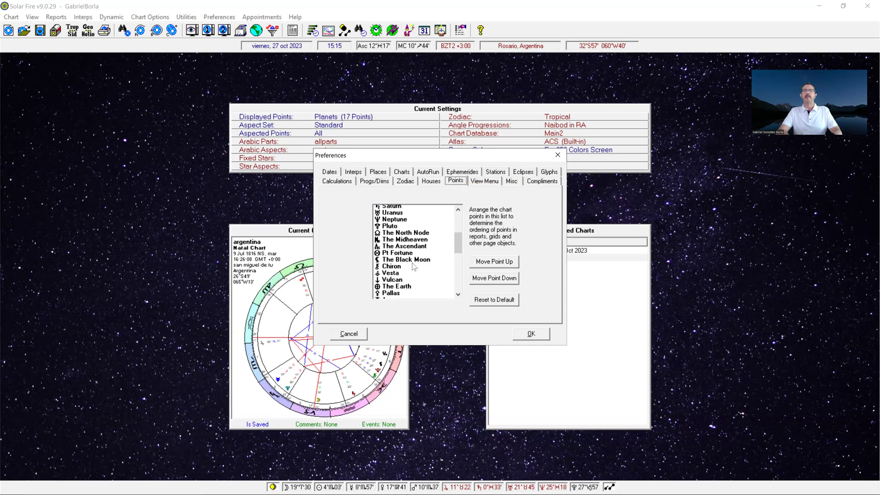
pyautogui.scroll(-8, 414, 266)
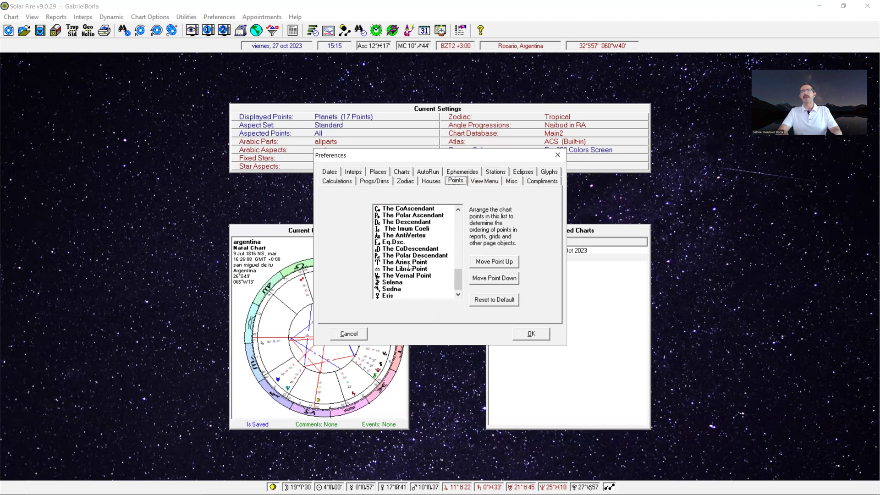
pyautogui.scroll(13, 410, 266)
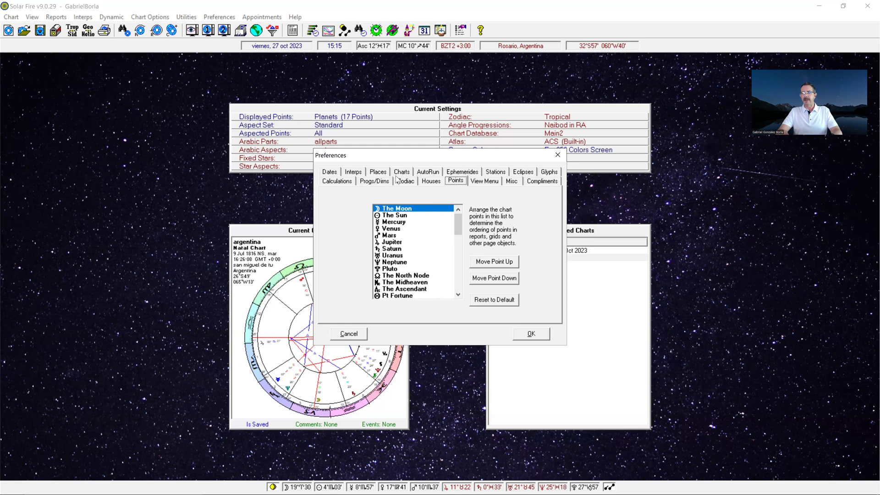
pyautogui.click(429, 173)
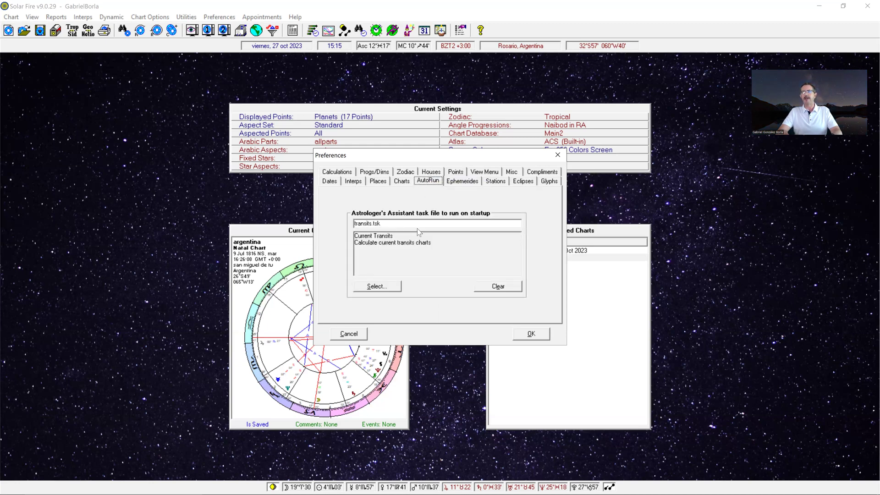
pyautogui.click(359, 184)
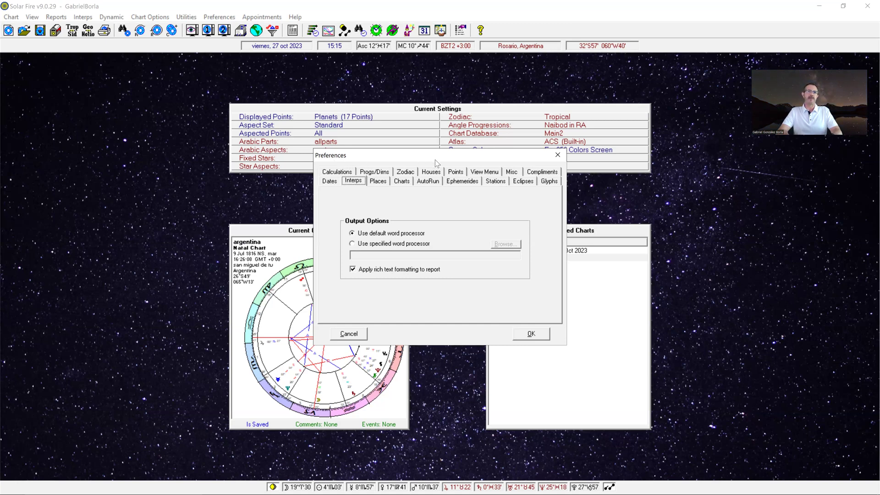
pyautogui.click(378, 181)
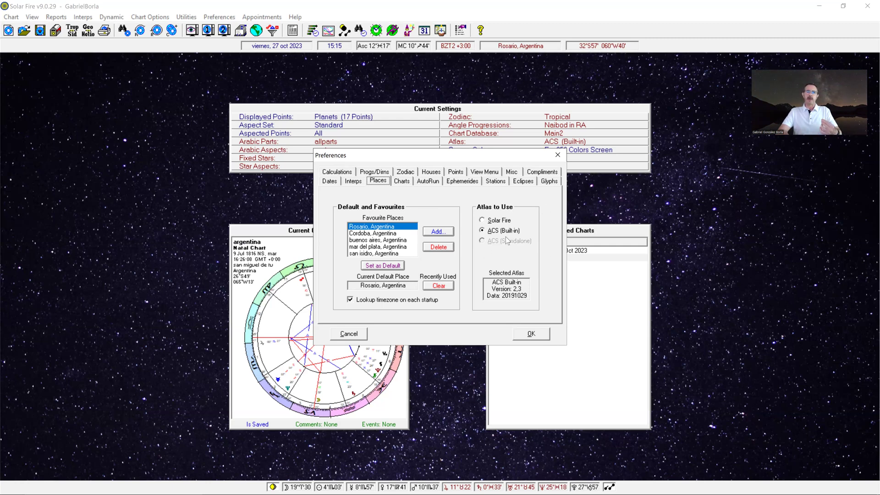
pyautogui.click(531, 334)
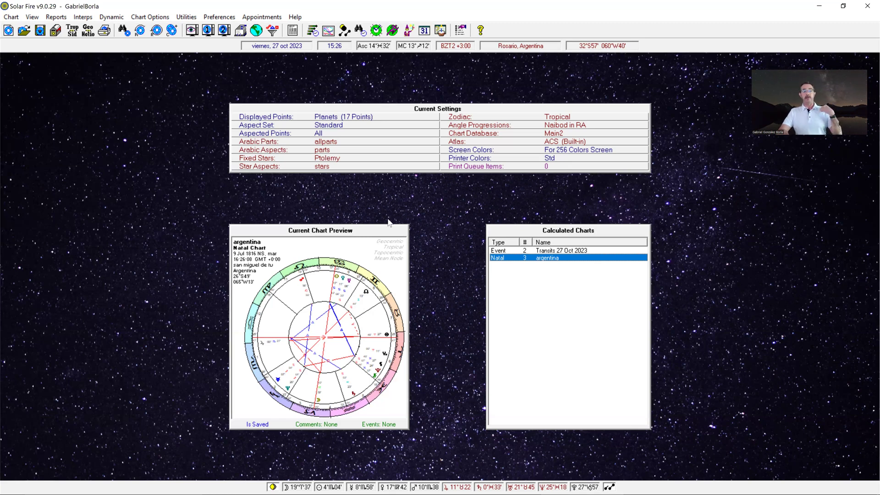
pyautogui.click(8, 30)
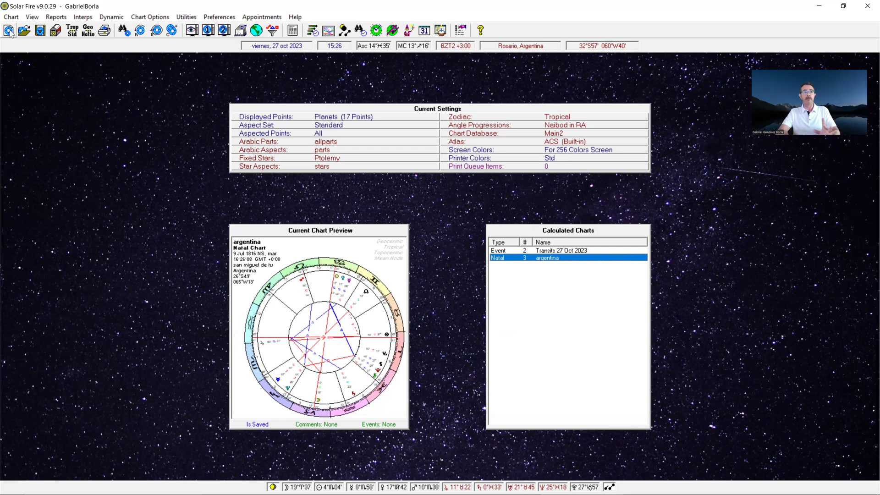
pyautogui.click(11, 18)
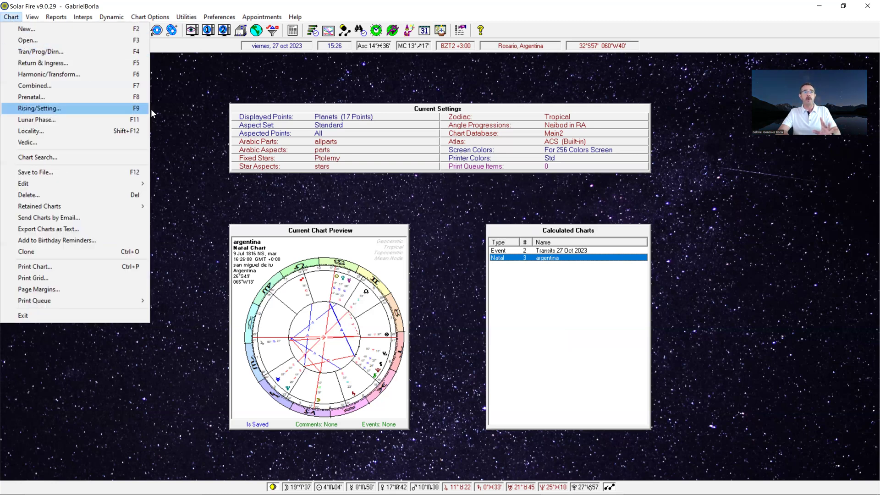
pyautogui.click(184, 114)
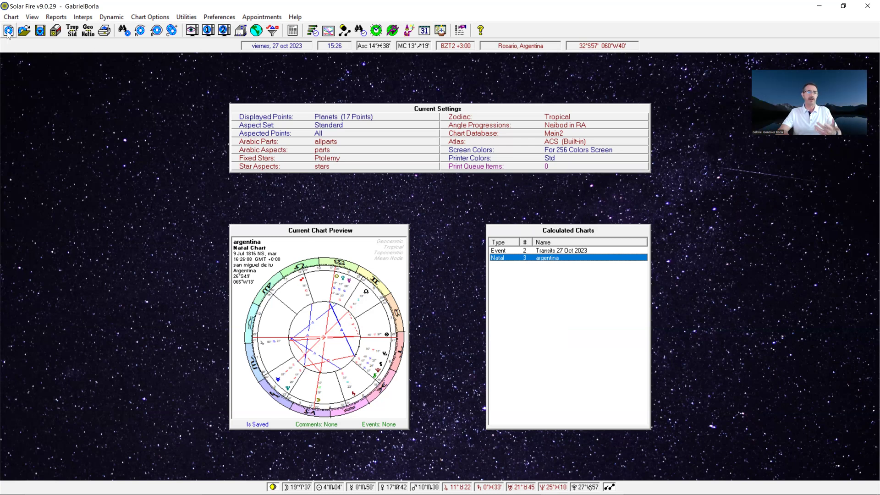
# Step: Start a new chart and enter the person's full name as the chart name
pyautogui.click(9, 31)
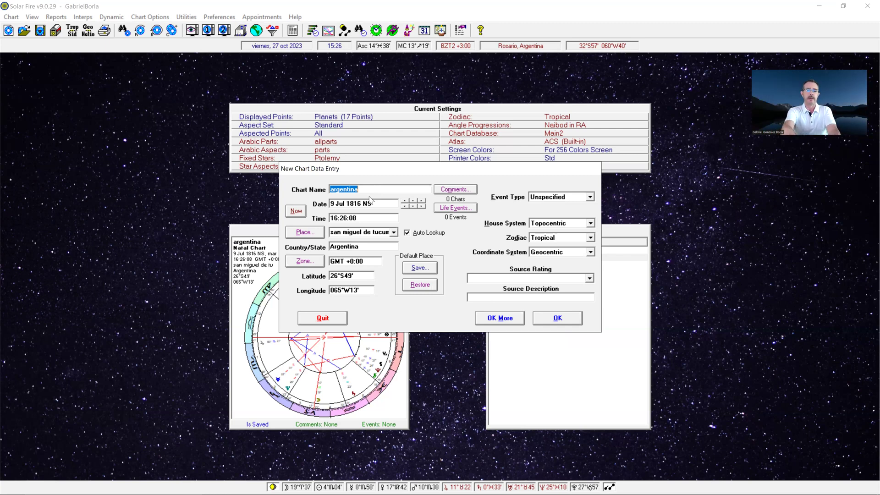
pyautogui.write('Juan Perez')
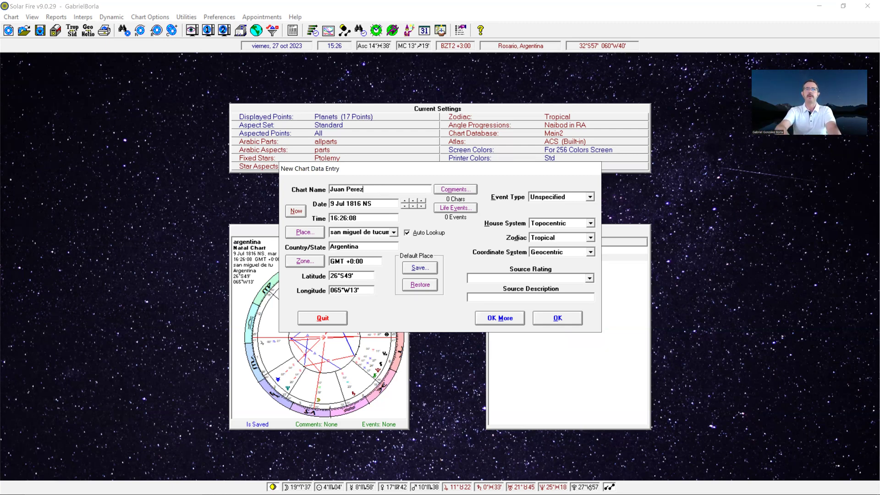
pyautogui.press('Tab')
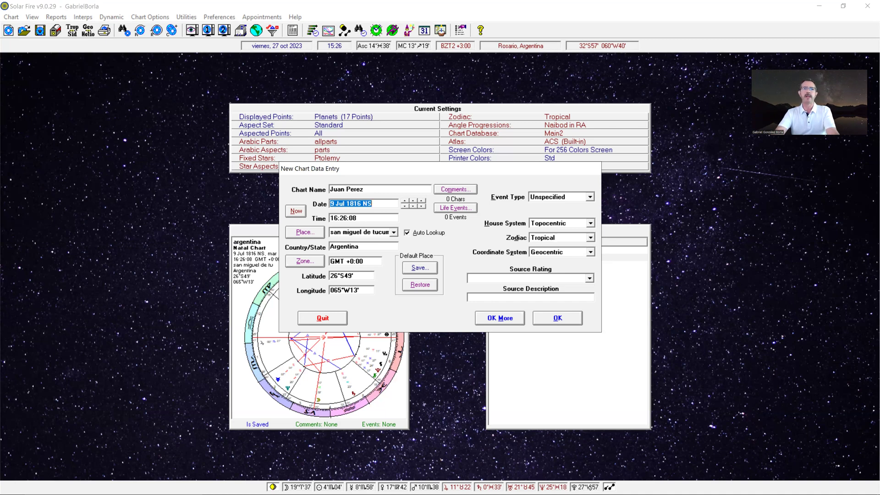
# Step: Enter the birth date numerically with dots as separators, shortening the year to two digits
pyautogui.write('2')
pyautogui.press('BackSpace')
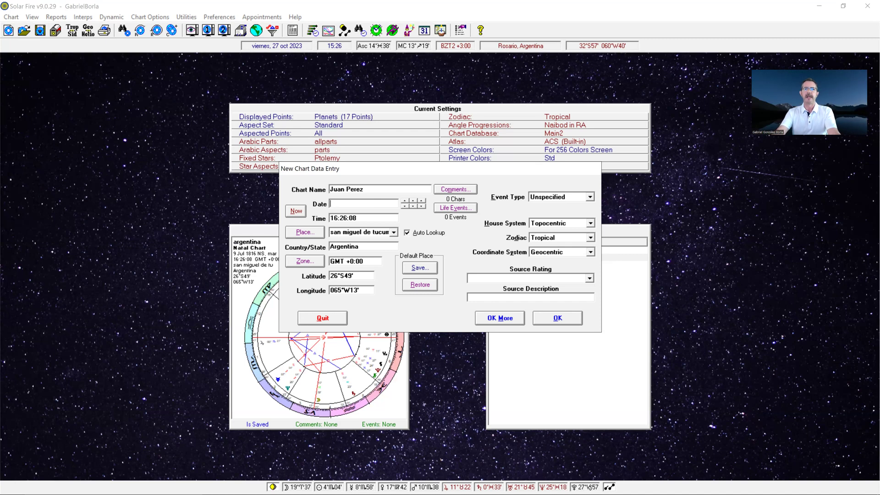
pyautogui.write('12.1')
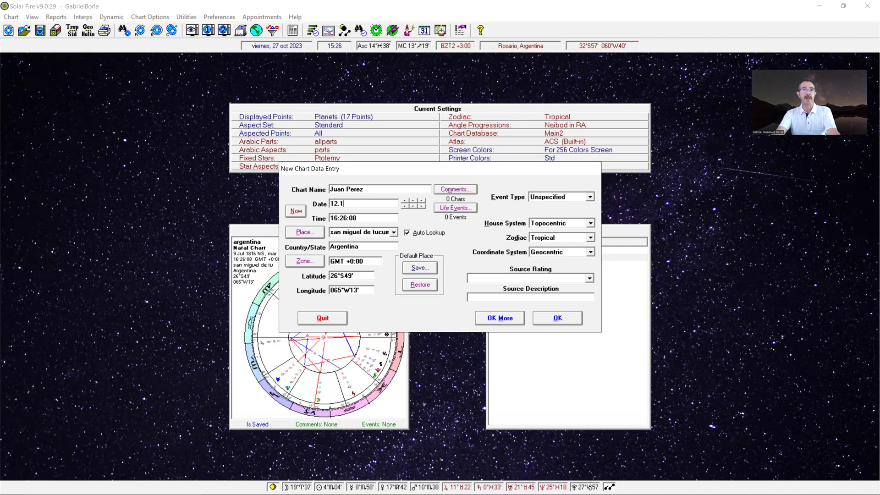
pyautogui.write('.1950')
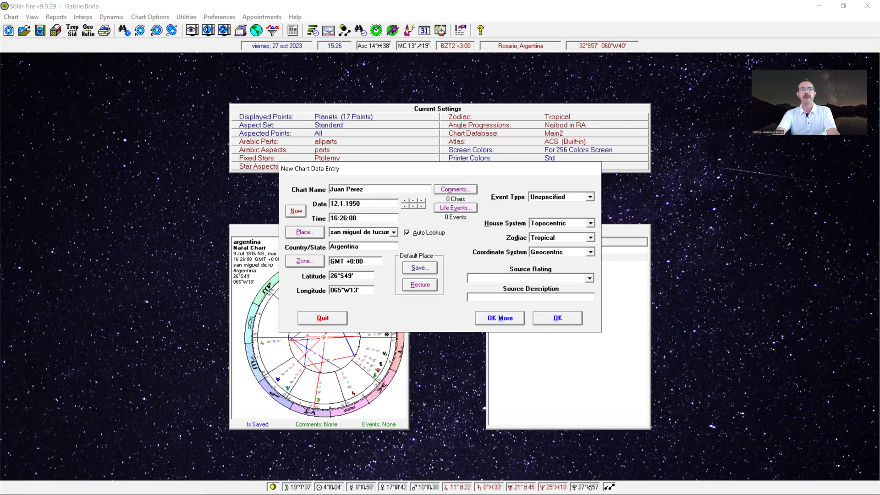
pyautogui.press('BackSpace')
pyautogui.press('BackSpace')
pyautogui.press('BackSpace')
pyautogui.press('BackSpace')
pyautogui.write('50')
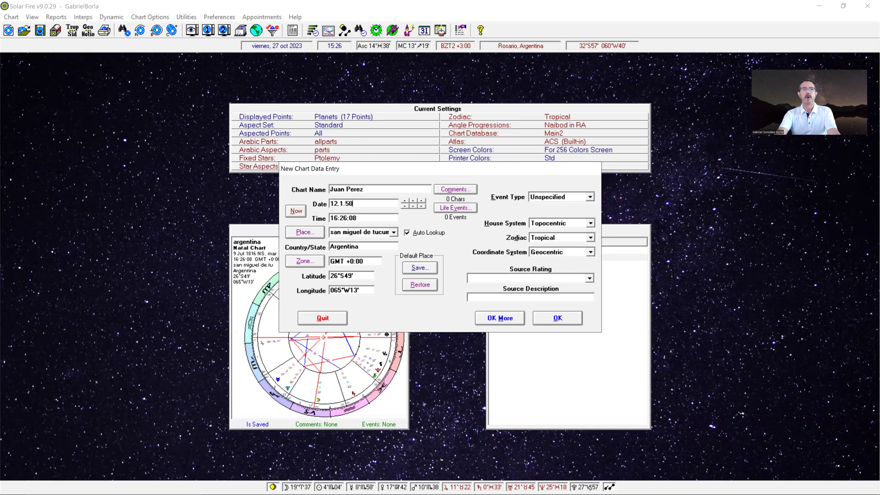
pyautogui.press('Tab')
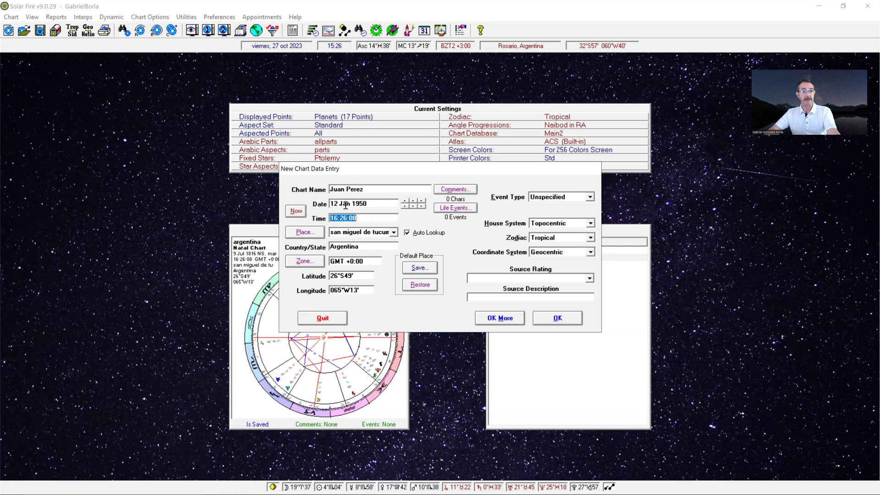
# Step: Re-enter the birth date using an abbreviated month name and a four-digit year
pyautogui.click(370, 203)
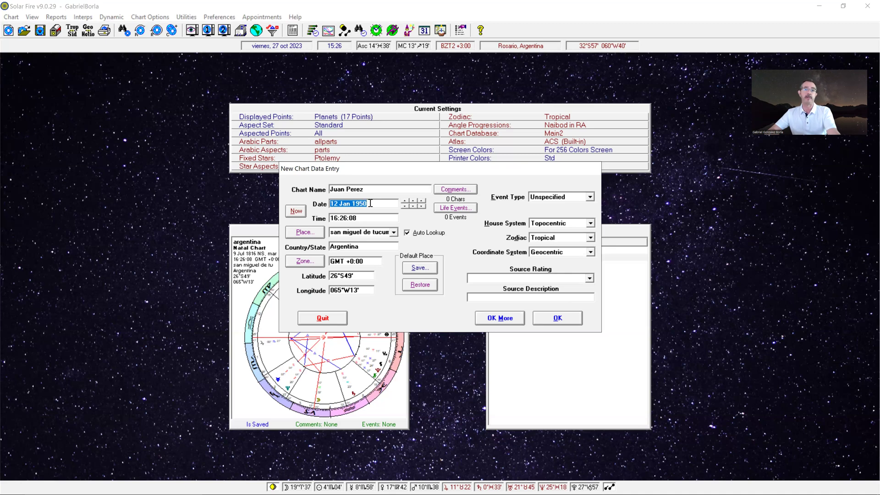
pyautogui.write('12')
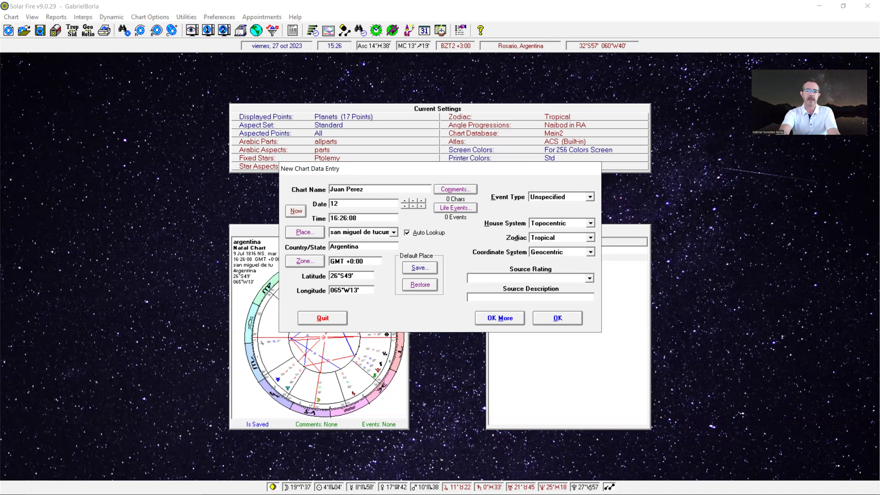
pyautogui.write(' jan 1950')
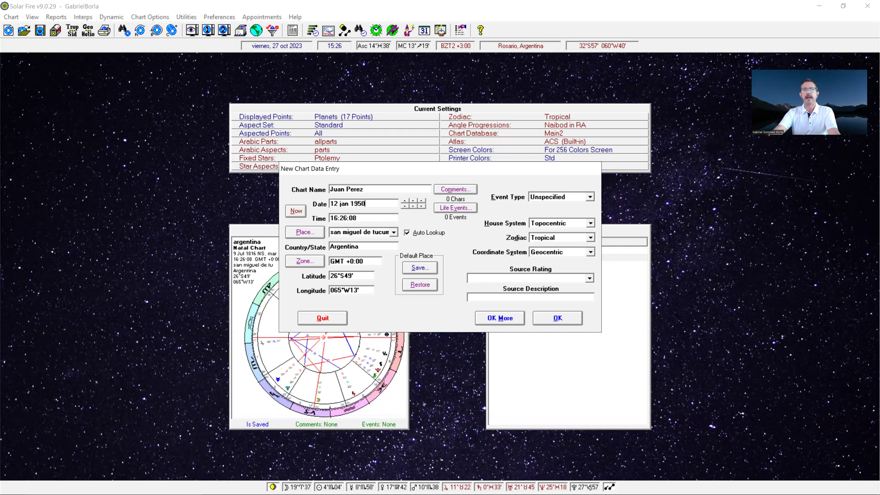
pyautogui.press('Tab')
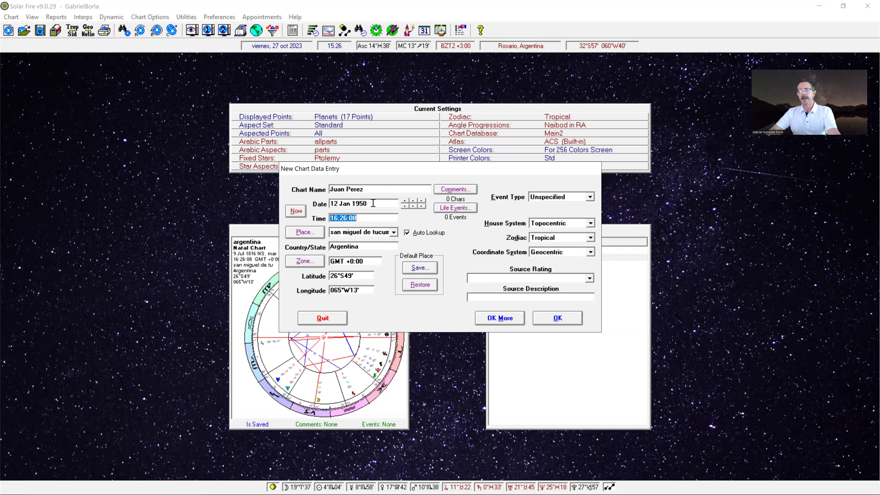
# Step: Step the day of the birth date forward and return it to the original day
pyautogui.click(405, 202)
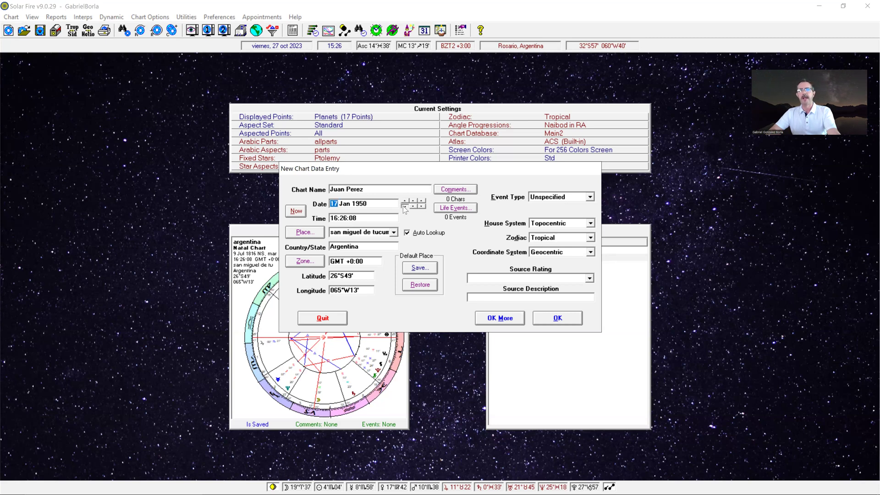
pyautogui.click(404, 207)
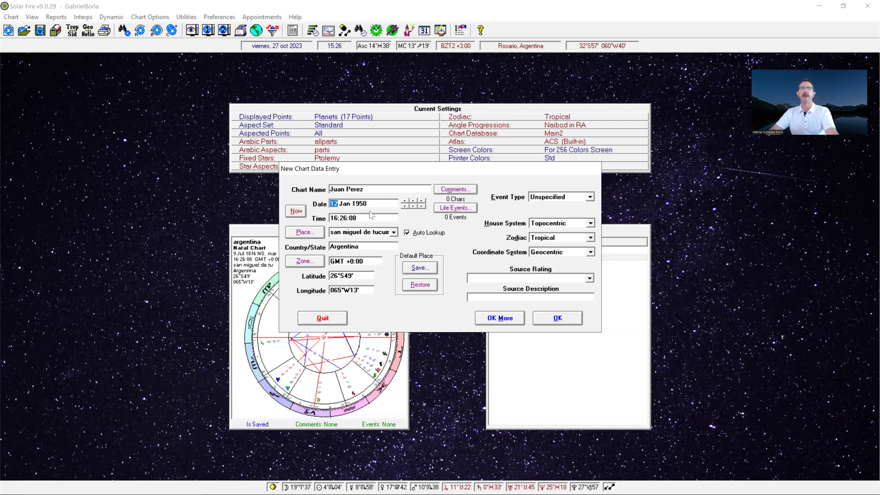
pyautogui.click(384, 202)
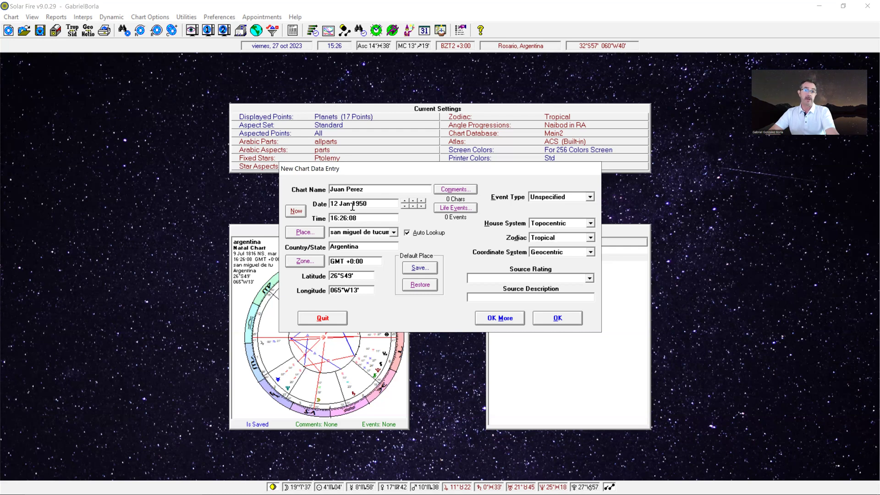
# Step: Set the birth time to 17.40.30, including seconds, in 24-hour format
pyautogui.doubleClick(360, 218)
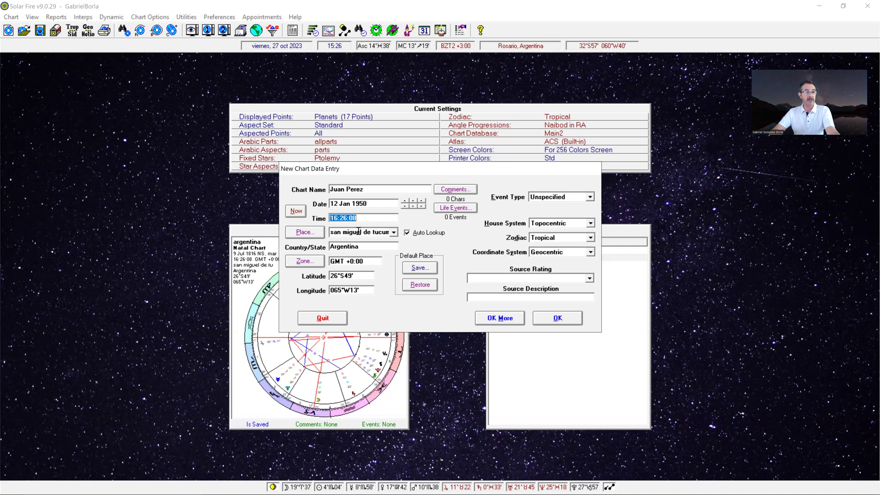
pyautogui.write('17')
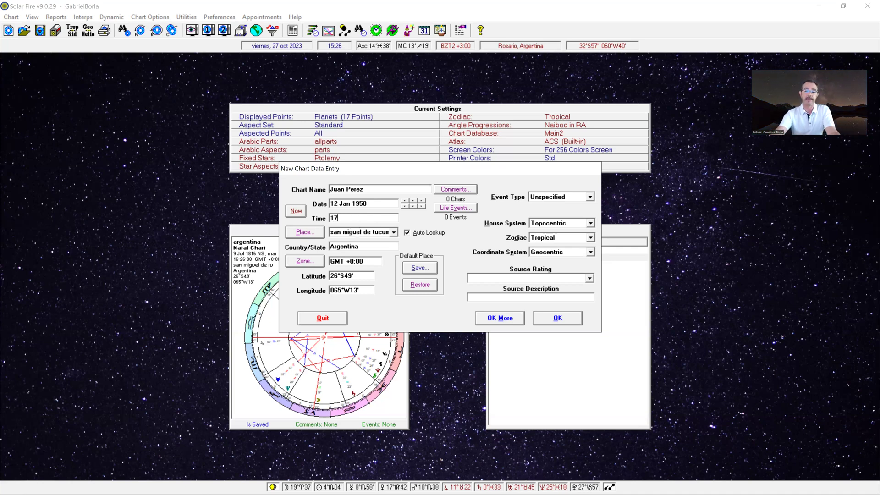
pyautogui.write('.40')
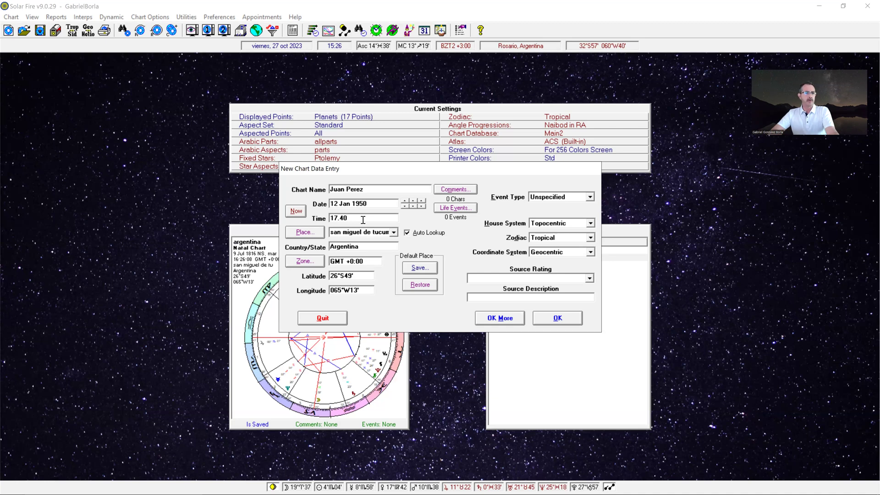
pyautogui.write('.')
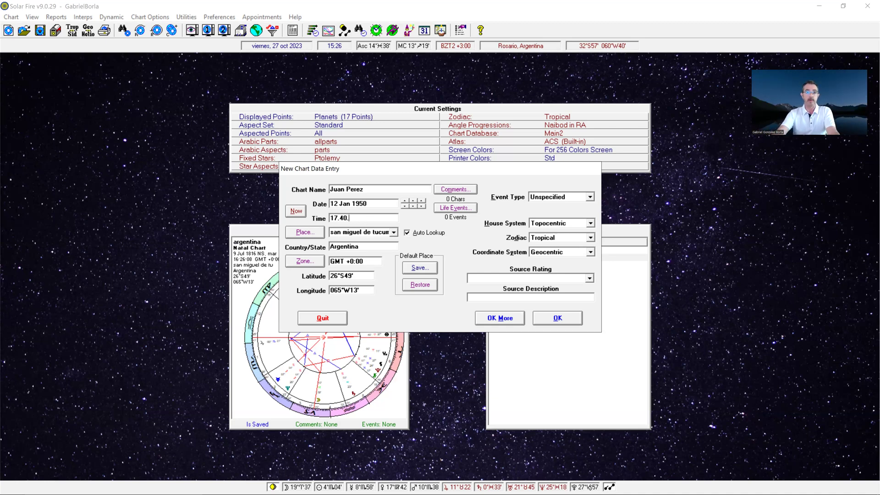
pyautogui.write('30')
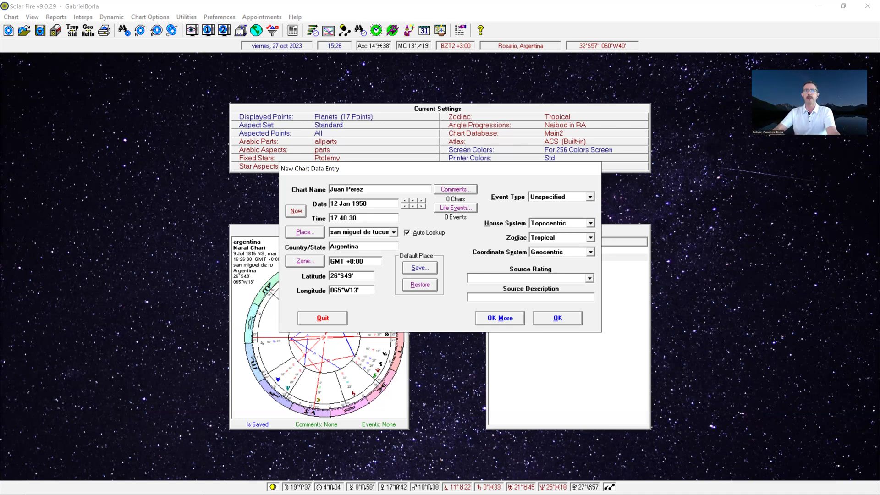
pyautogui.press('Tab')
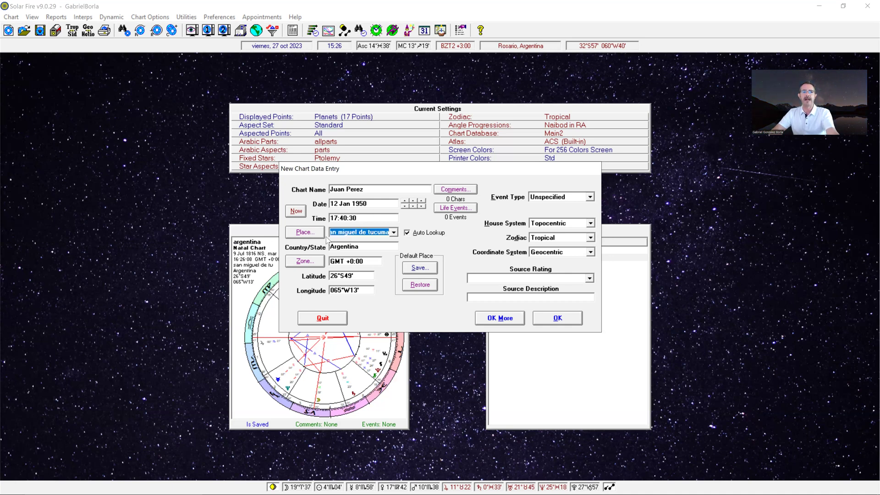
# Step: Cancel the automatic place lookup and set the birth time to 5.40 pm in 12-hour format
pyautogui.click(363, 218)
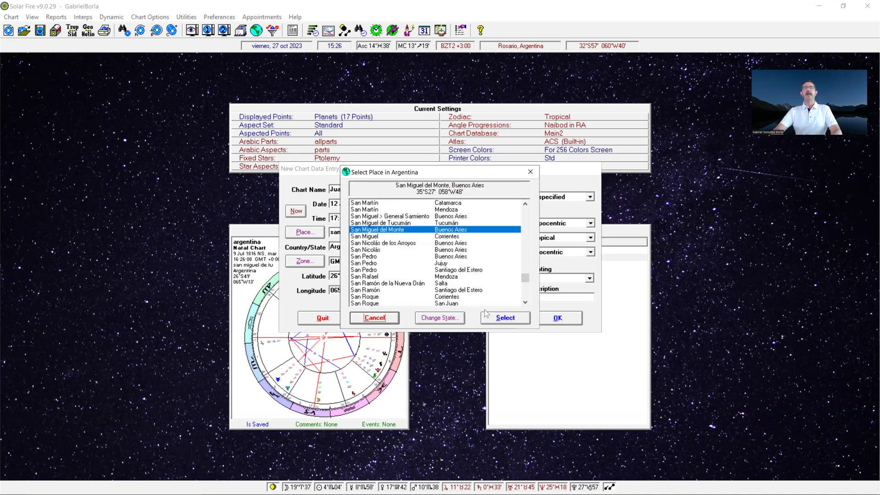
pyautogui.click(375, 317)
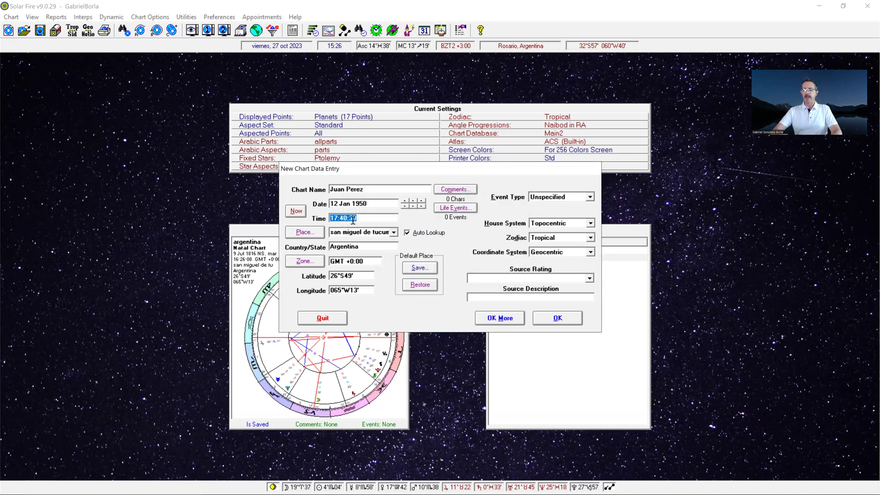
pyautogui.write('5.40')
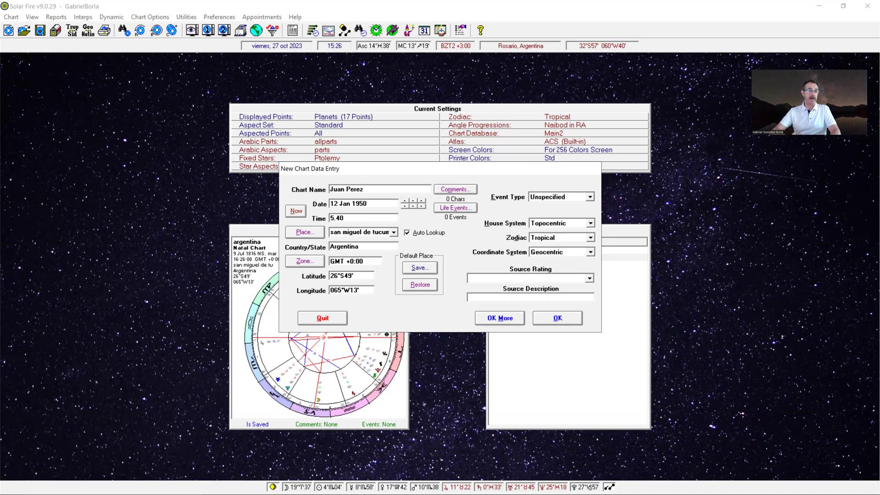
pyautogui.write(' pm')
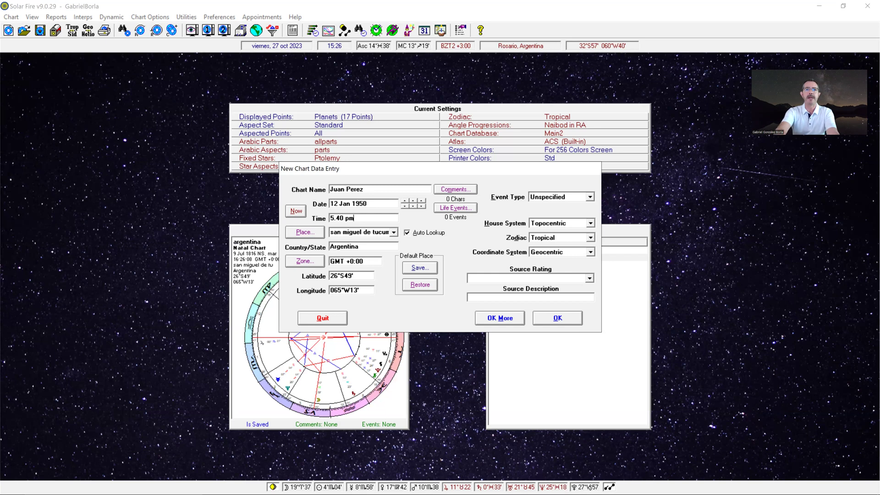
# Step: Enter rosario as the birth place, open the atlas and look up the city name alone, without the country
pyautogui.press('Tab')
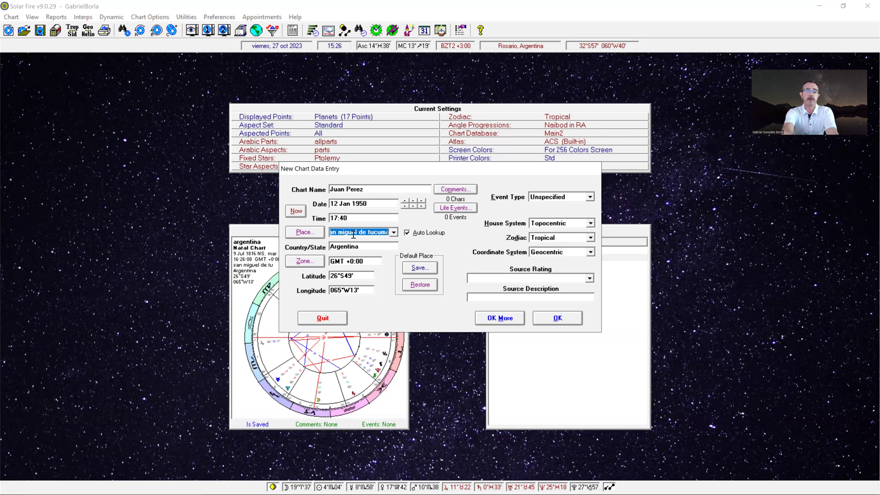
pyautogui.write('rosario')
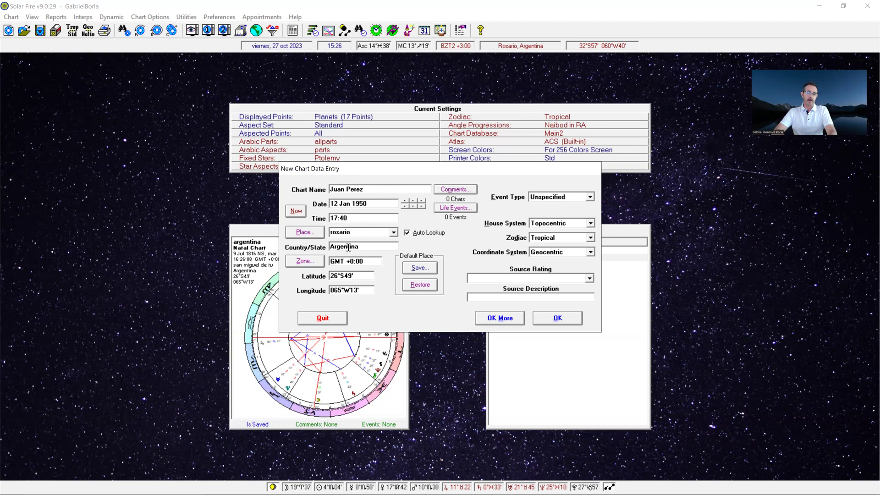
pyautogui.click(304, 233)
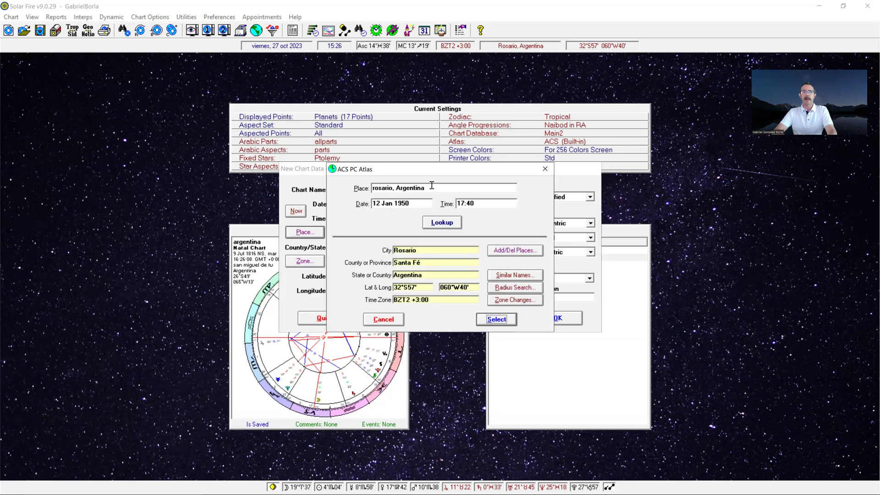
pyautogui.click(432, 187)
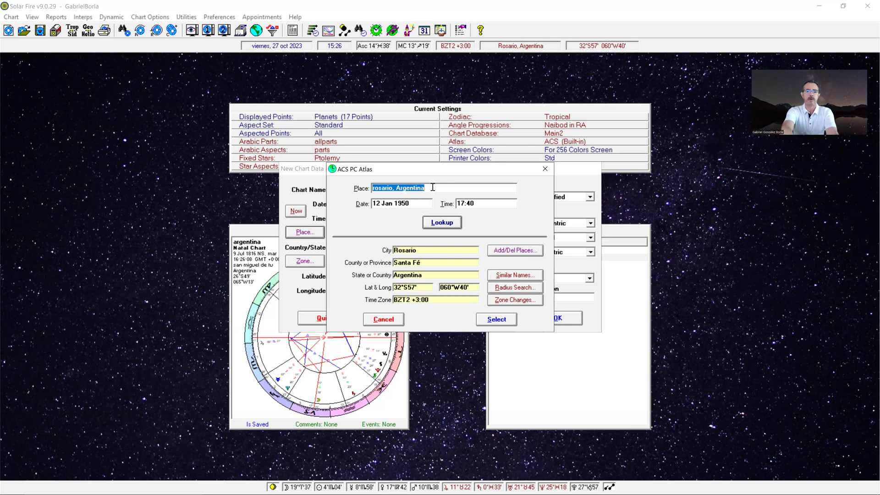
pyautogui.write('rosario')
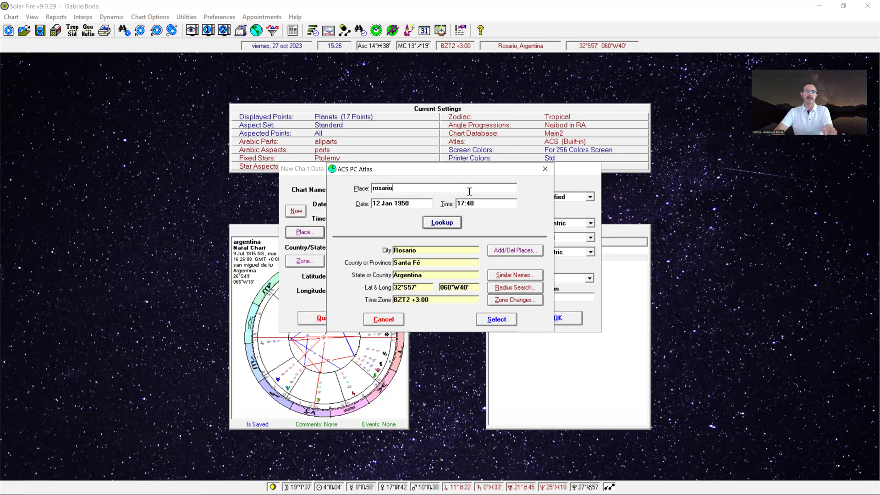
pyautogui.click(443, 226)
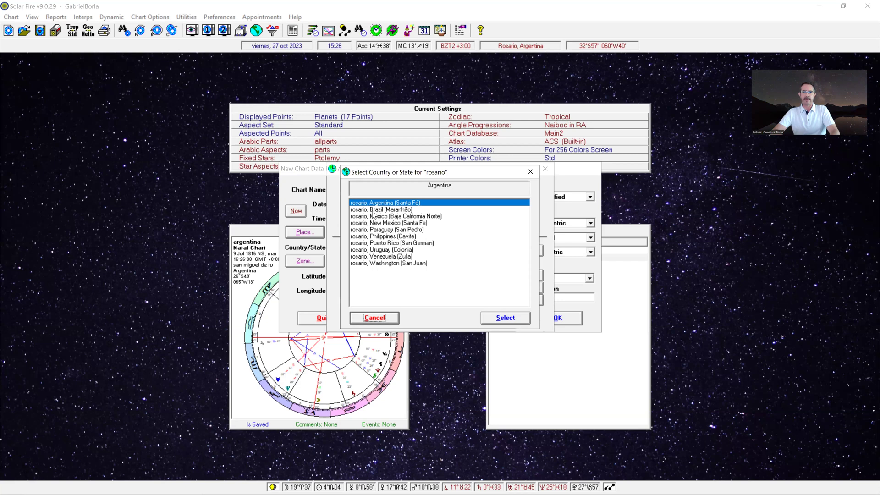
# Step: Choose rosario, Argentina (Santa Fé) among the matching places and apply it as the chart's birth place
pyautogui.click(375, 209)
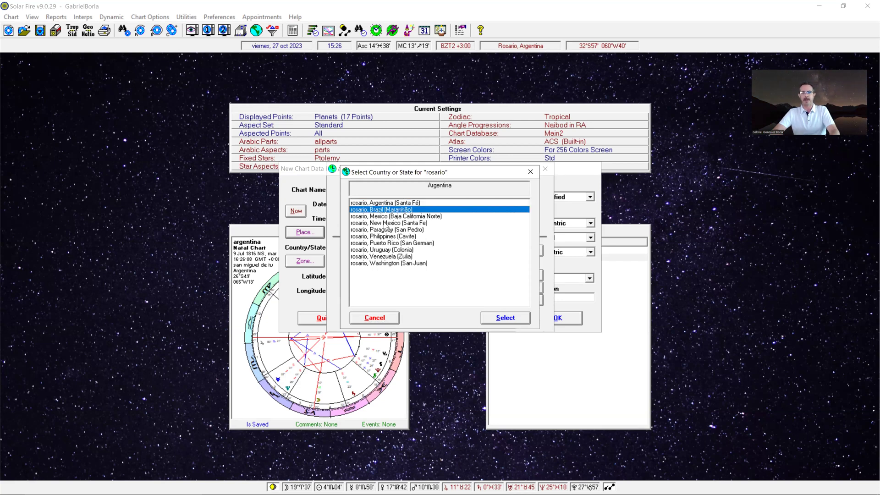
pyautogui.press('Down')
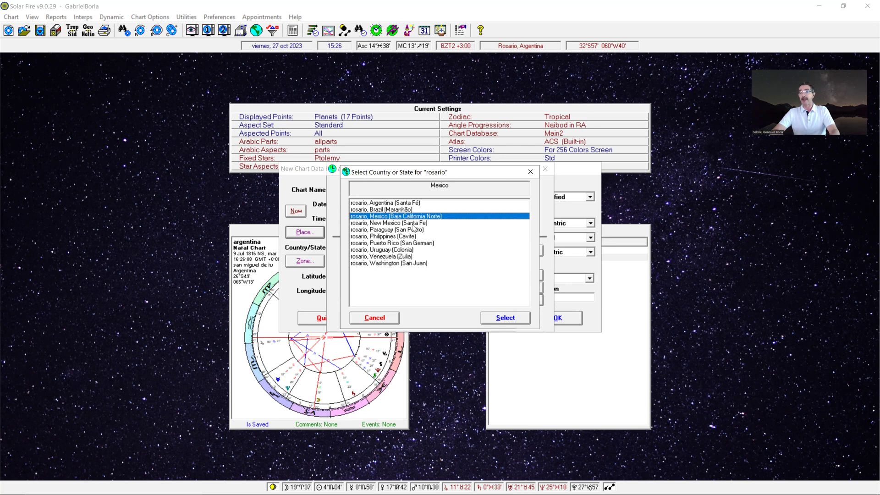
pyautogui.press('Up')
pyautogui.press('Up')
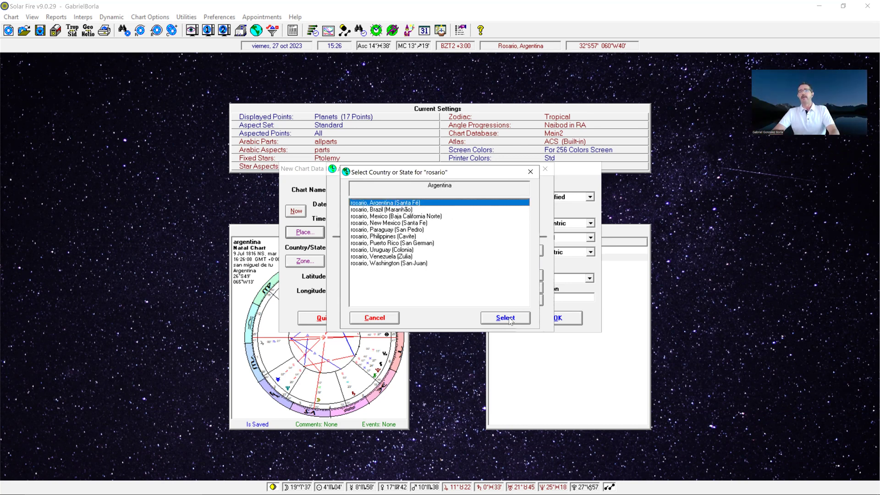
pyautogui.click(509, 320)
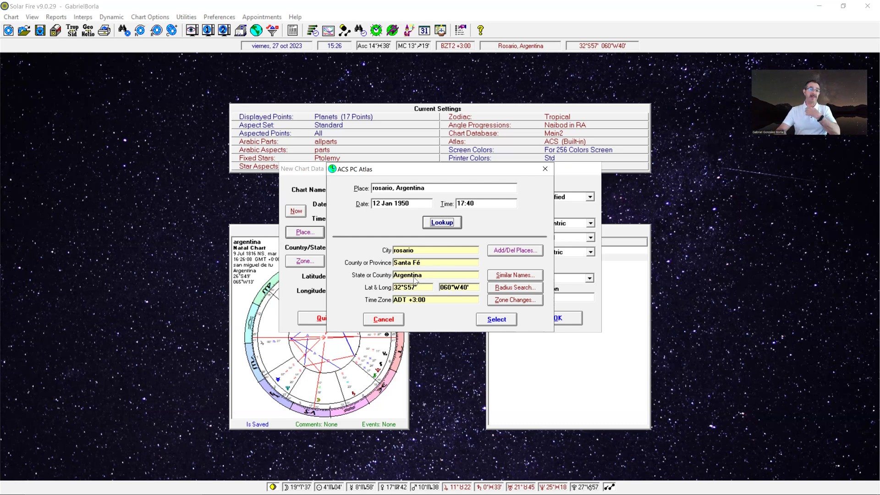
pyautogui.click(501, 319)
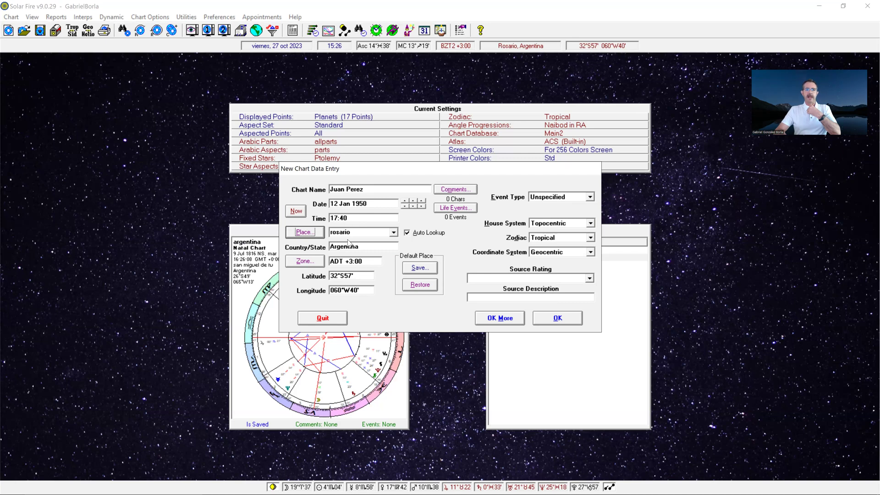
# Step: Correct the birth place coordinates to latitude 32°S56' and longitude 060°W41'
pyautogui.click(350, 276)
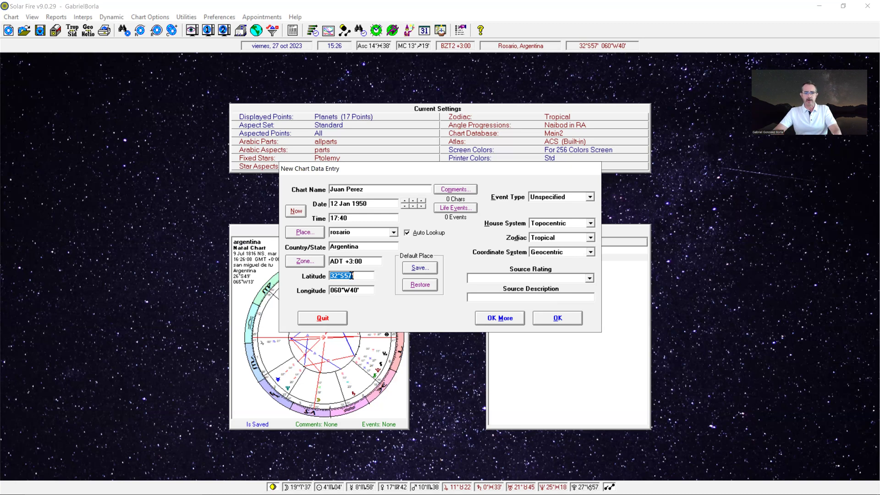
pyautogui.click(349, 277)
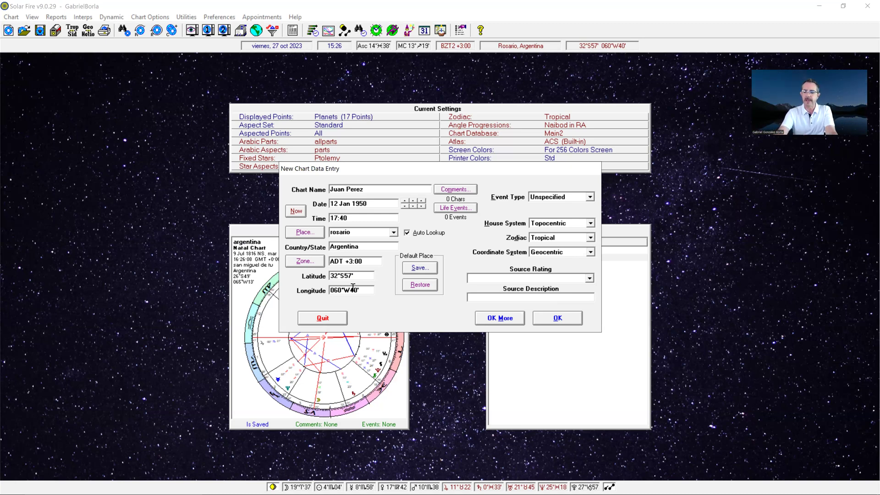
pyautogui.press('BackSpace')
pyautogui.press('BackSpace')
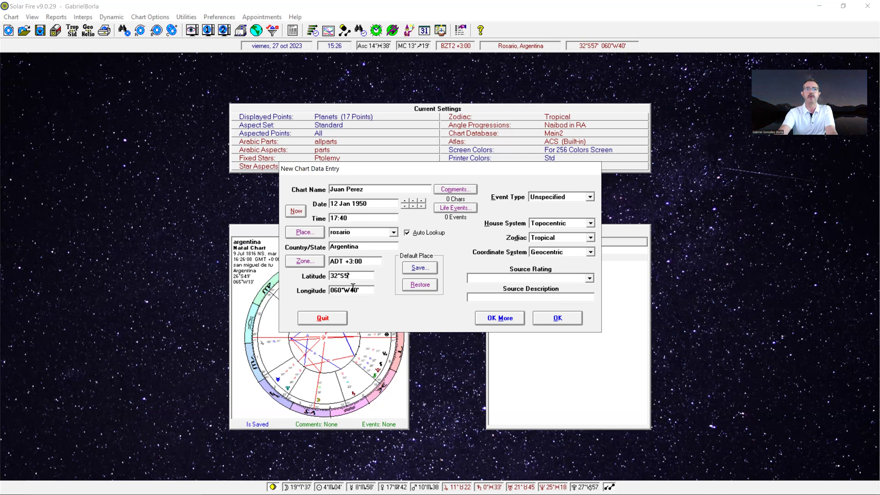
pyautogui.write('6')
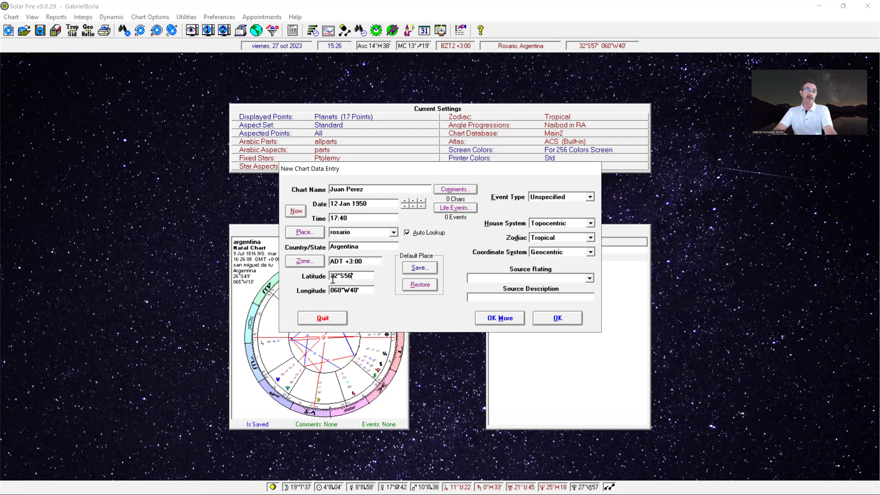
pyautogui.doubleClick(354, 291)
pyautogui.click(353, 291)
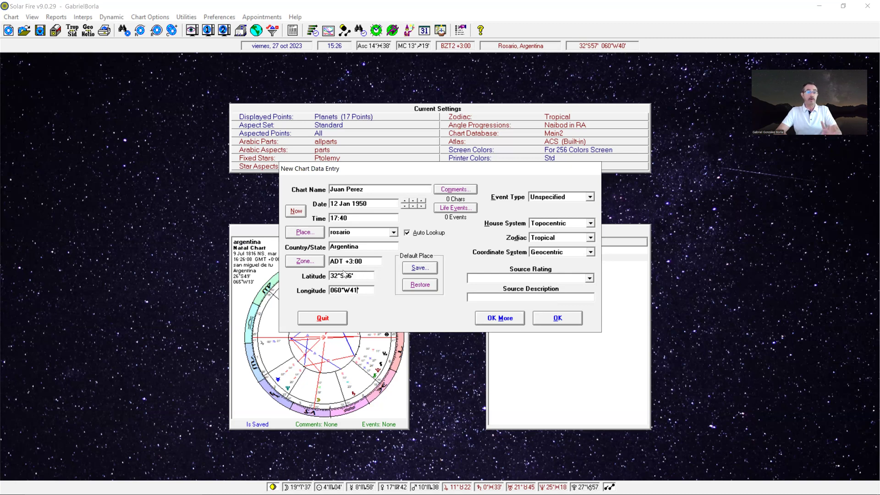
# Step: Look through the list of available time zones and close it without changing the zone
pyautogui.click(317, 262)
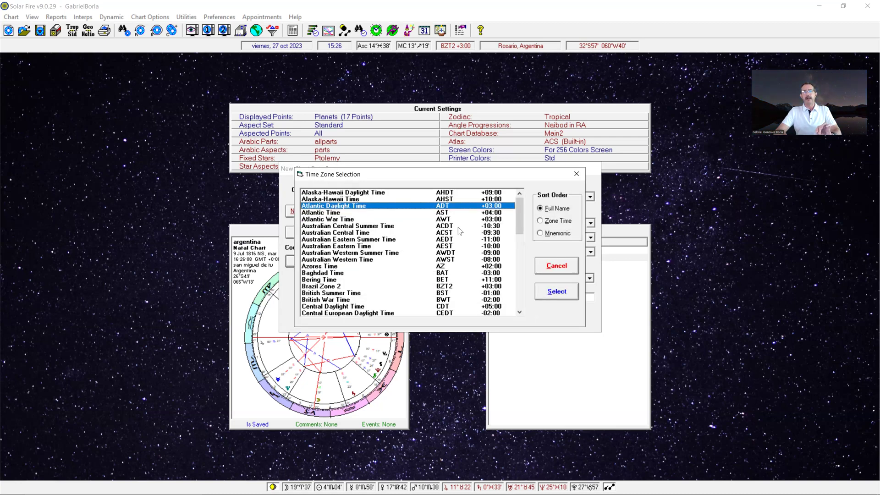
pyautogui.scroll(-6, 461, 231)
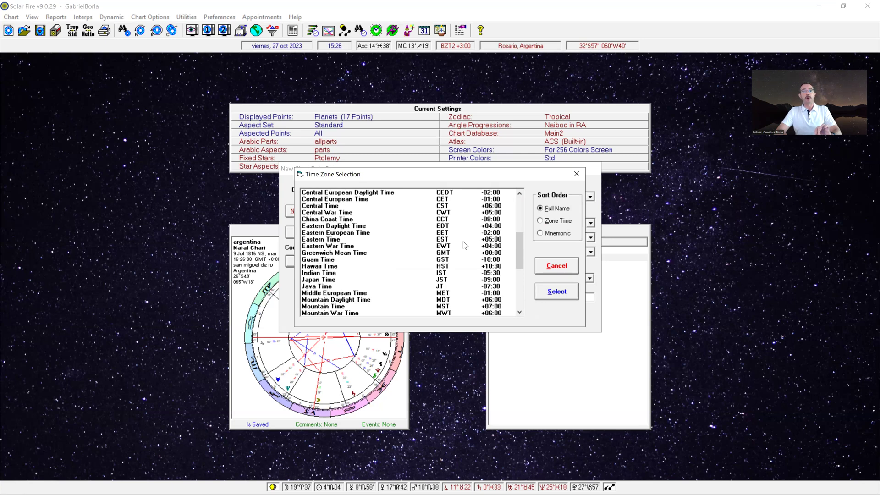
pyautogui.scroll(6, 464, 245)
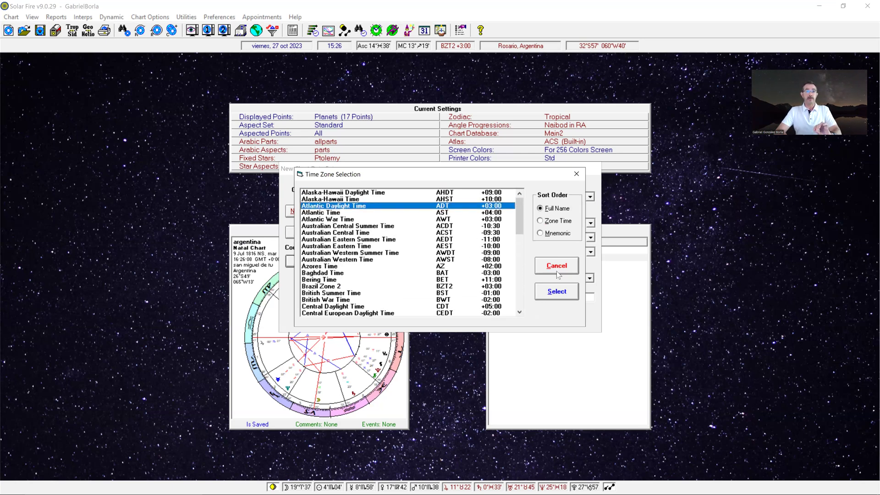
pyautogui.click(576, 178)
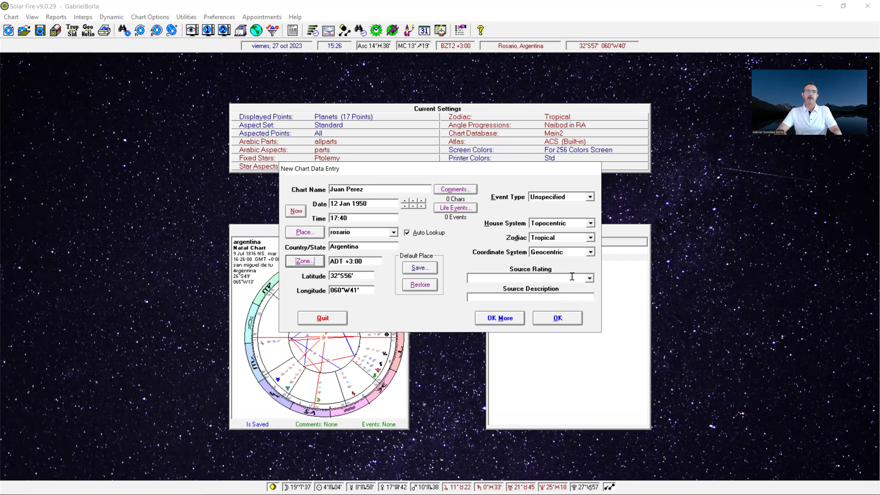
# Step: Review the available event types and source ratings, leaving the event type, house system and source rating as they are
pyautogui.click(590, 197)
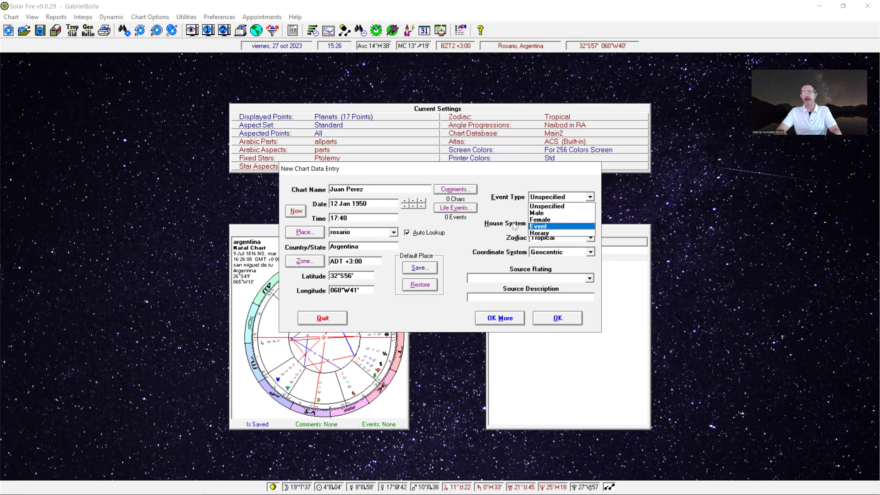
pyautogui.click(511, 207)
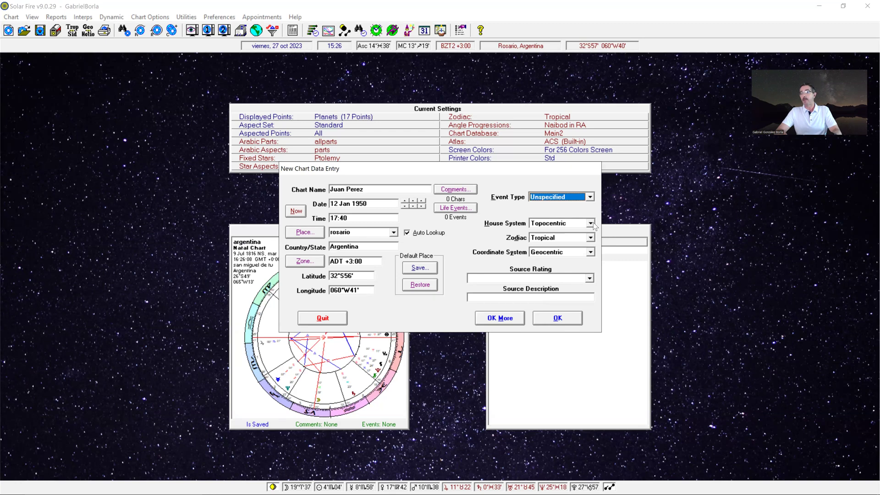
pyautogui.click(593, 222)
pyautogui.click(593, 222)
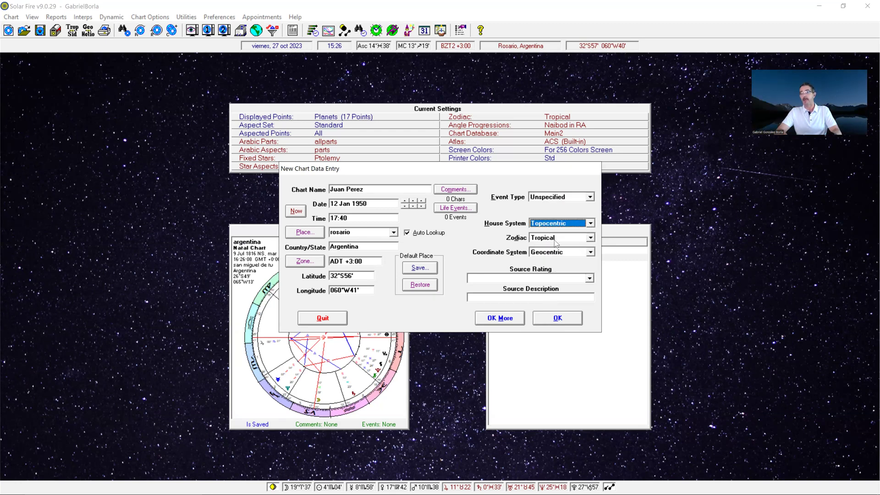
pyautogui.click(558, 277)
pyautogui.click(589, 279)
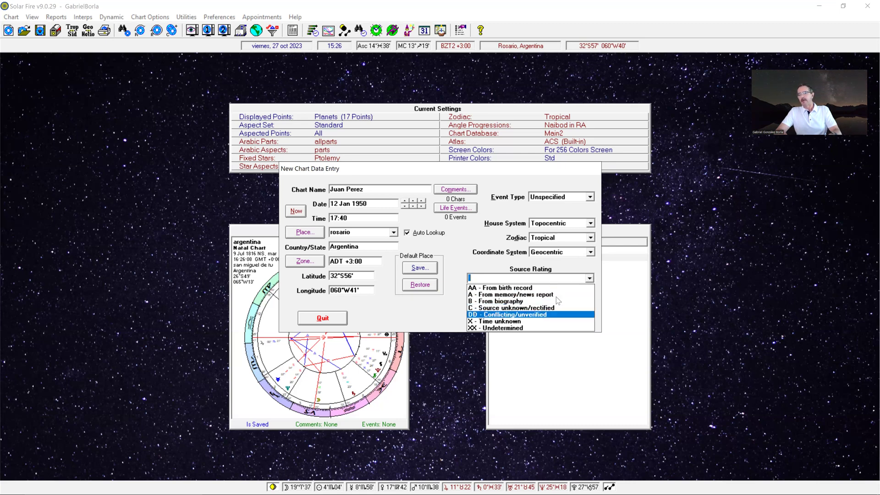
pyautogui.click(590, 278)
# Step: Enter a person's first name as the source description and clear it again
pyautogui.click(538, 299)
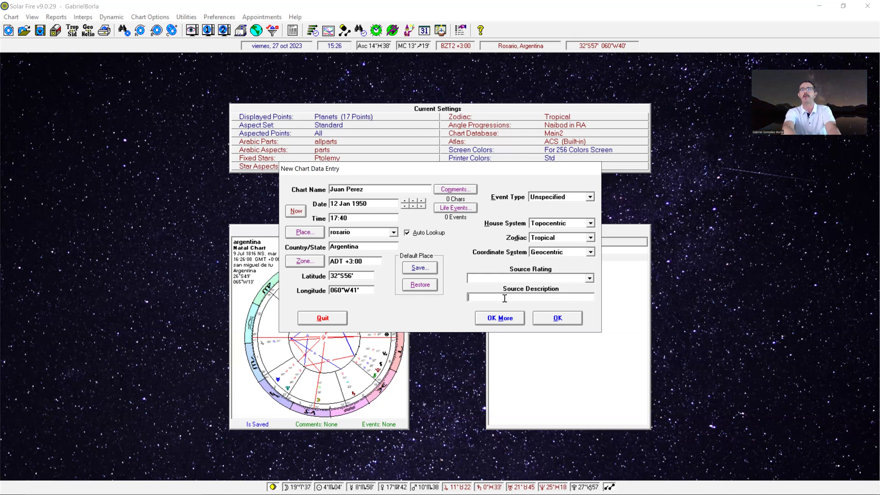
pyautogui.write('Danie')
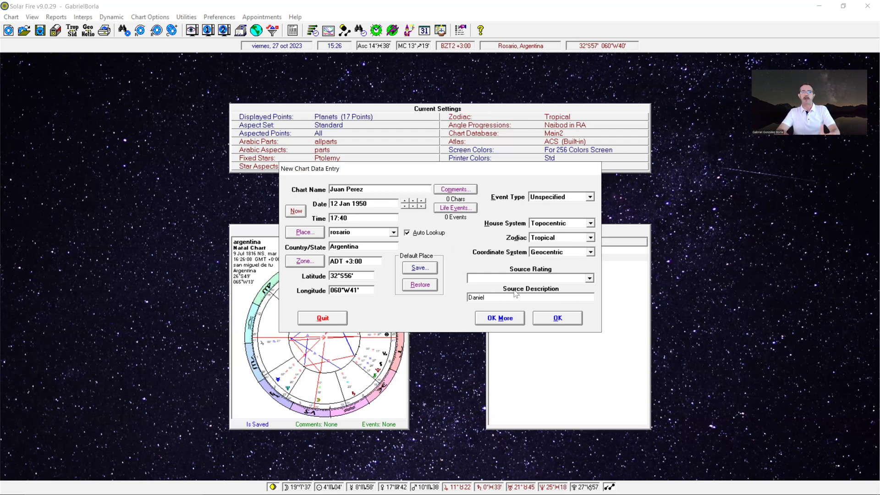
pyautogui.write('l')
pyautogui.press('BackSpace')
pyautogui.press('BackSpace')
pyautogui.press('BackSpace')
pyautogui.press('BackSpace')
pyautogui.press('BackSpace')
pyautogui.press('BackSpace')
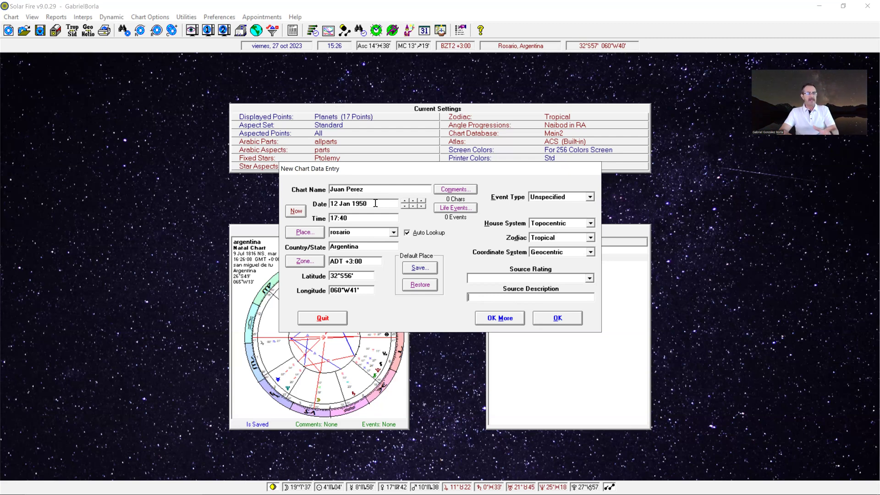
# Step: Accept the entered birth data to calculate the natal chart and open that chart in full view
pyautogui.moveTo(340, 203); pyautogui.dragTo(349, 204)
pyautogui.click(351, 204)
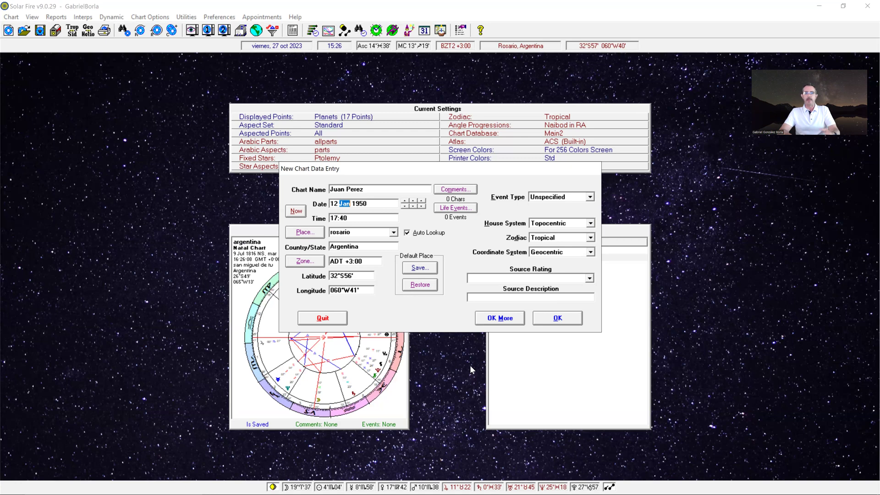
pyautogui.click(560, 319)
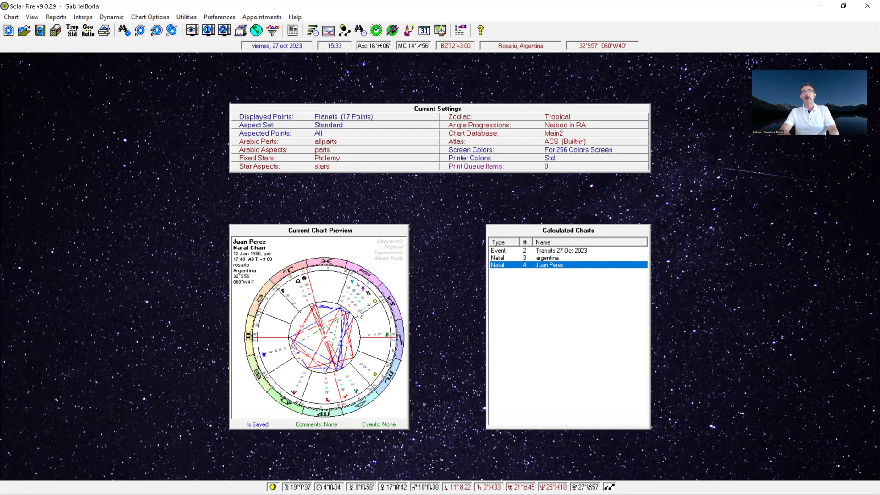
pyautogui.doubleClick(547, 265)
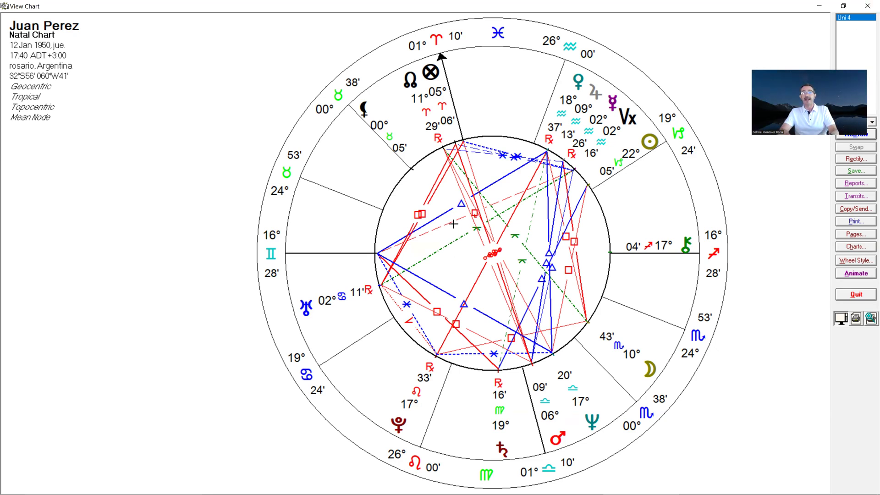
# Step: Open the UniWheel design list for the displayed chart and preview several of the standard Uni designs, including Uni2.wh1 and Uni7.wh1
pyautogui.rightClick(332, 225)
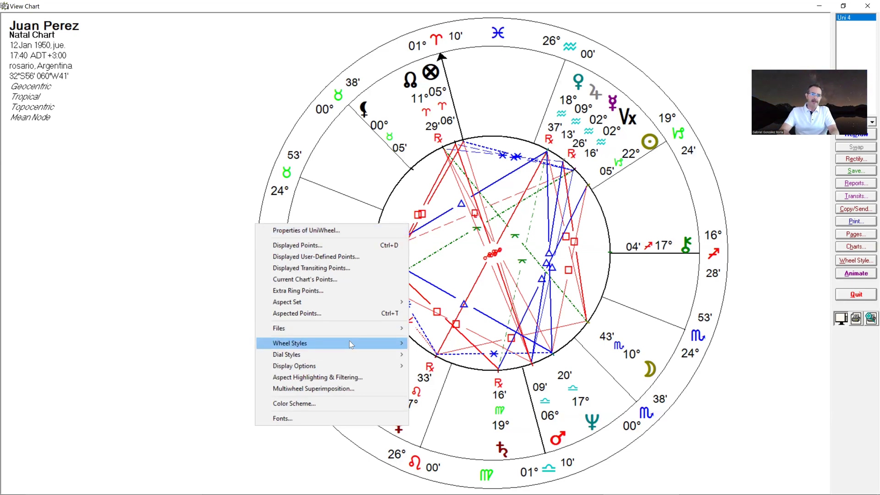
pyautogui.moveTo(368, 341)
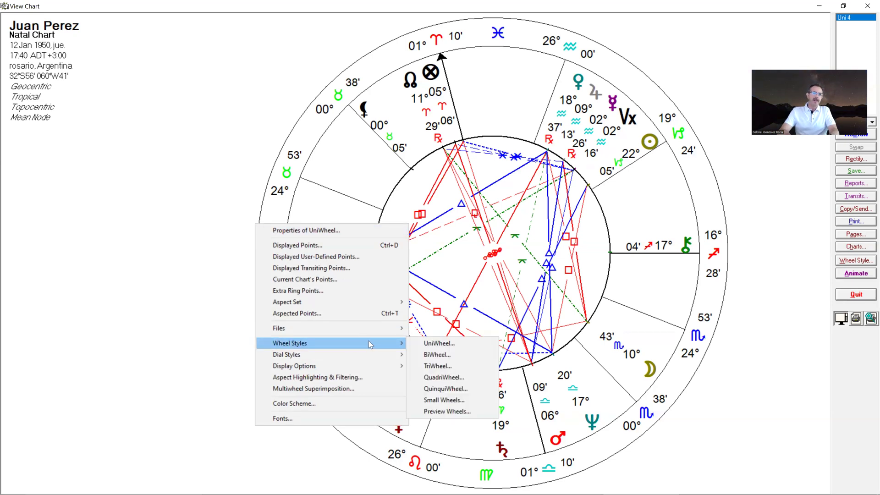
pyautogui.click(438, 344)
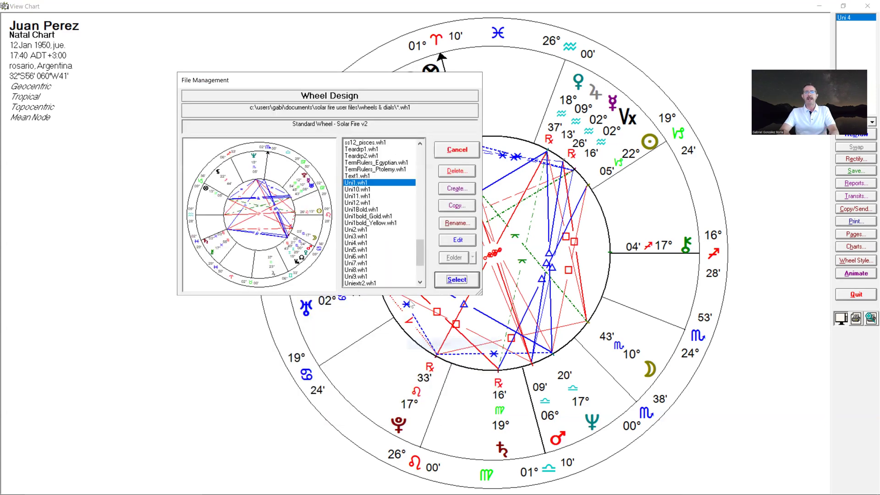
pyautogui.scroll(-3, 363, 190)
pyautogui.click(362, 169)
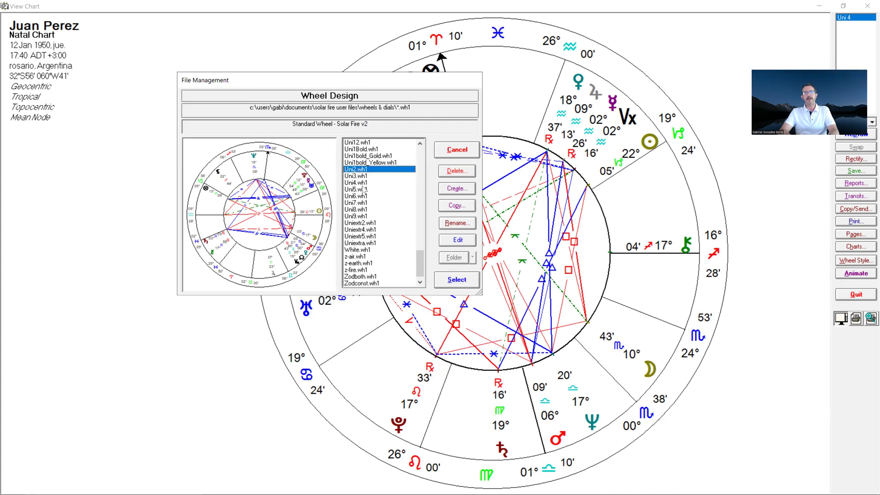
pyautogui.click(363, 189)
pyautogui.click(362, 202)
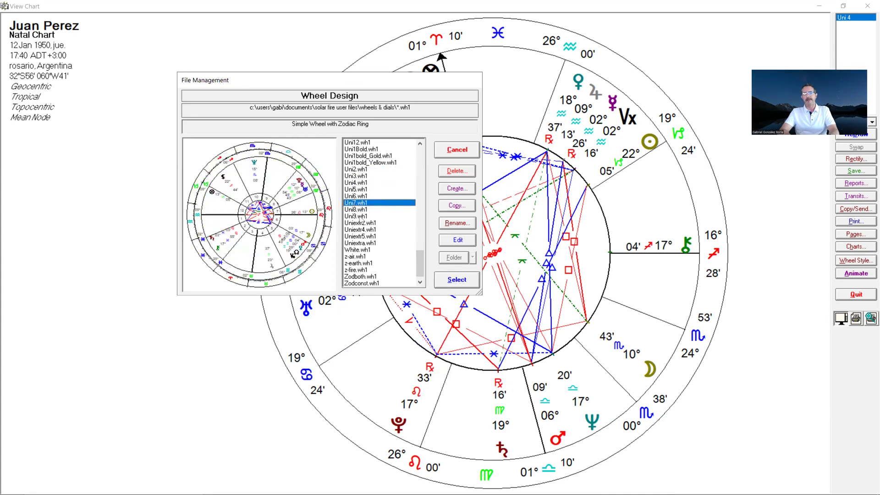
pyautogui.click(355, 193)
pyautogui.click(360, 216)
# Step: Preview the extra-point wheel designs Uniextr4.wh1, Uniextr5.wh1 and Uniextr2.wh1
pyautogui.click(361, 230)
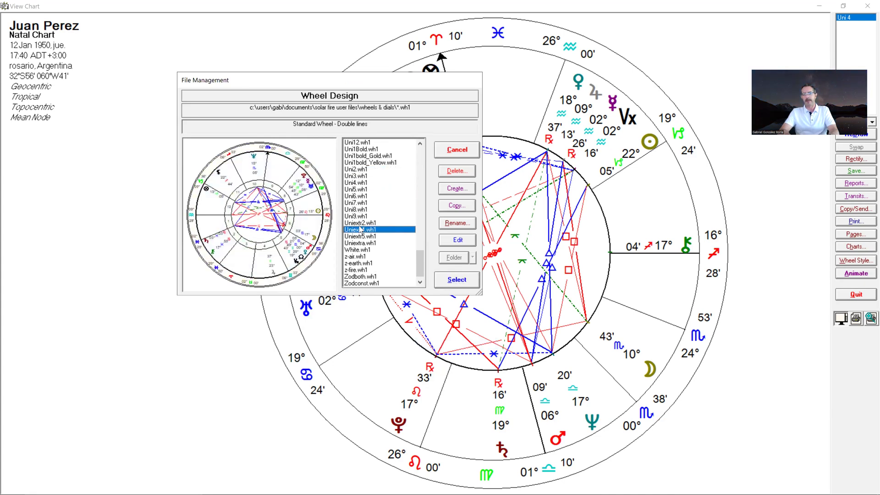
pyautogui.click(362, 236)
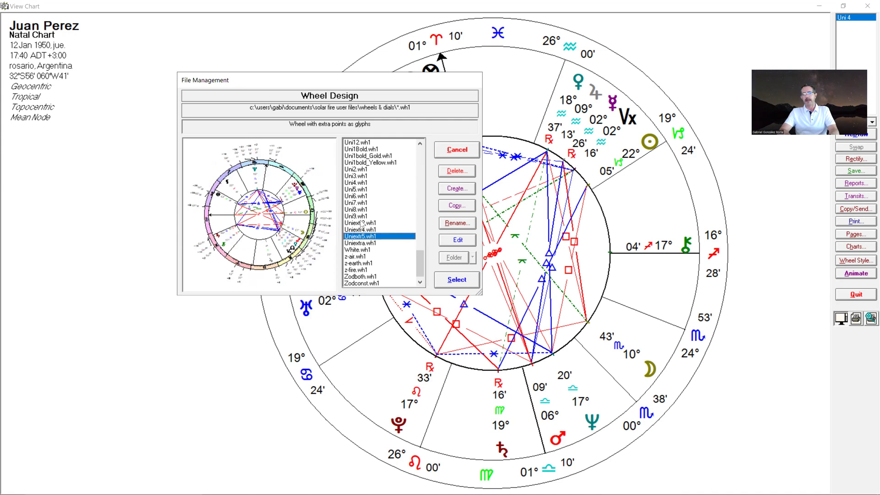
pyautogui.click(362, 223)
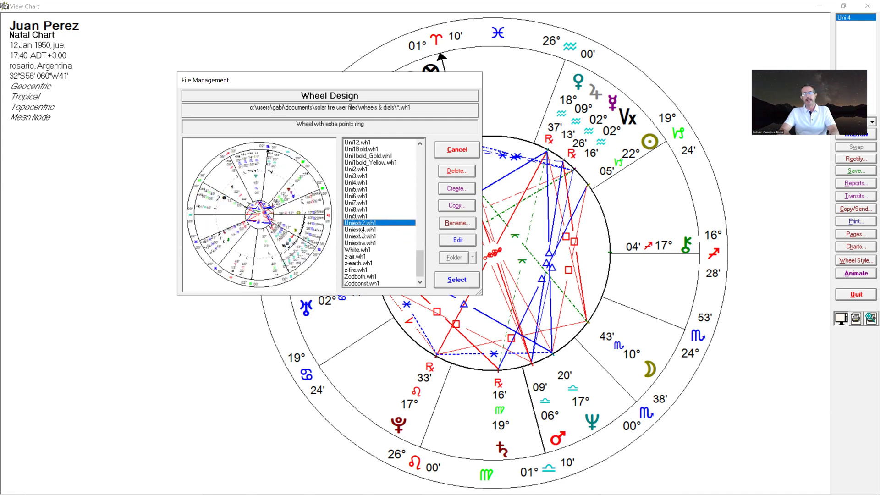
pyautogui.click(362, 229)
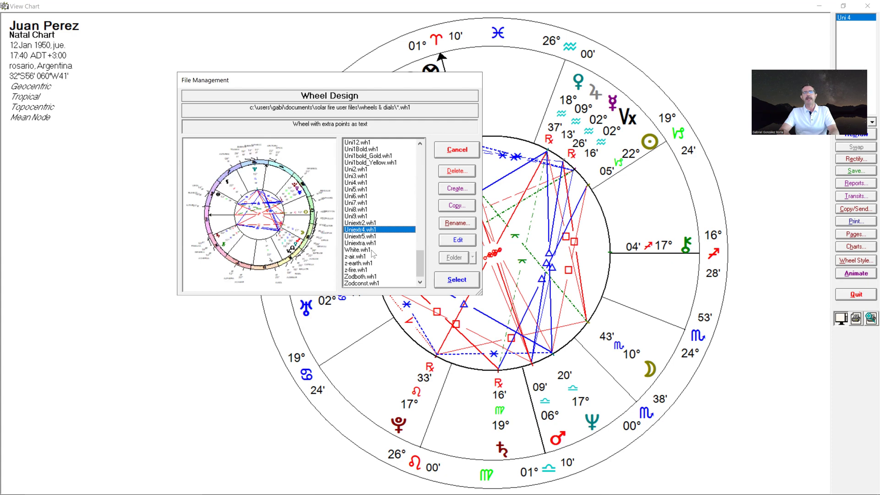
# Step: Browse the rest of the wheel design list and preview White.wh1, z-earth.wh1 and Zodboth.wh1
pyautogui.scroll(3, 374, 253)
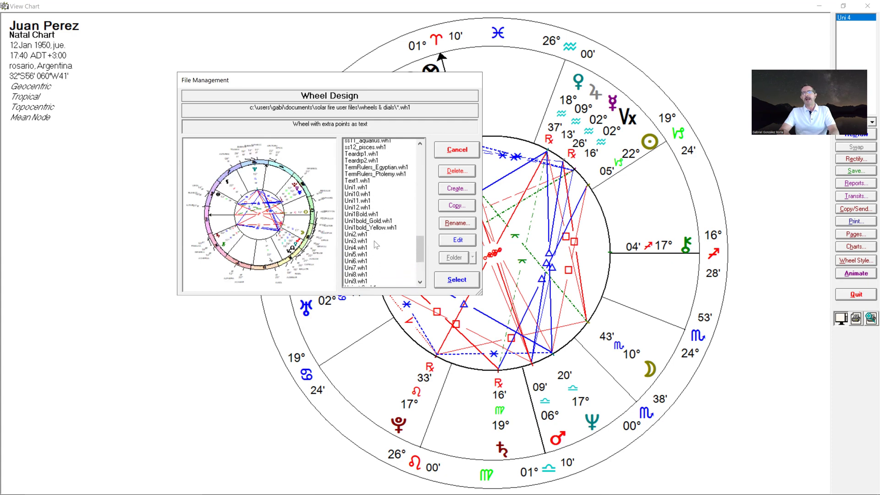
pyautogui.scroll(-2, 376, 245)
pyautogui.scroll(3, 375, 244)
pyautogui.scroll(-4, 374, 239)
pyautogui.scroll(-2, 374, 239)
pyautogui.click(361, 243)
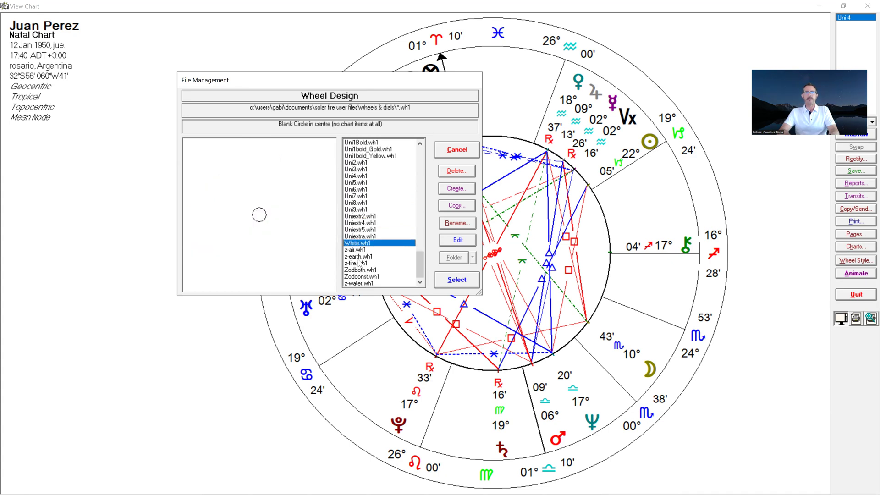
pyautogui.click(361, 257)
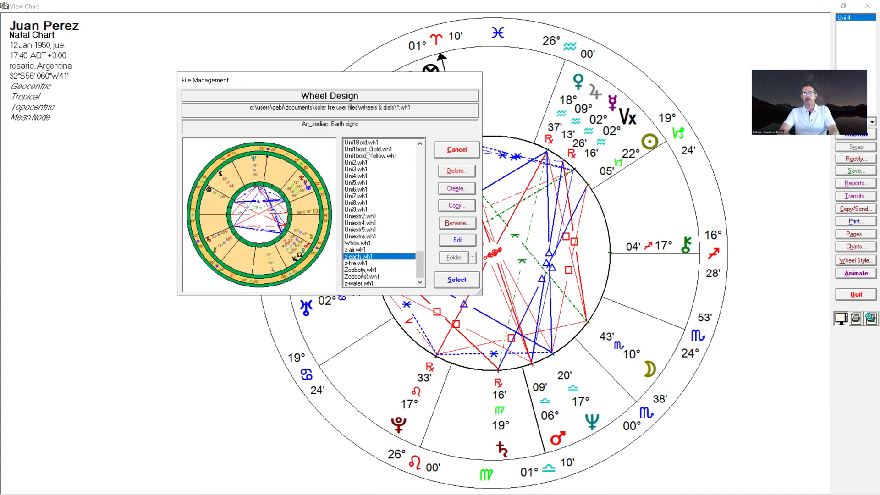
pyautogui.click(362, 270)
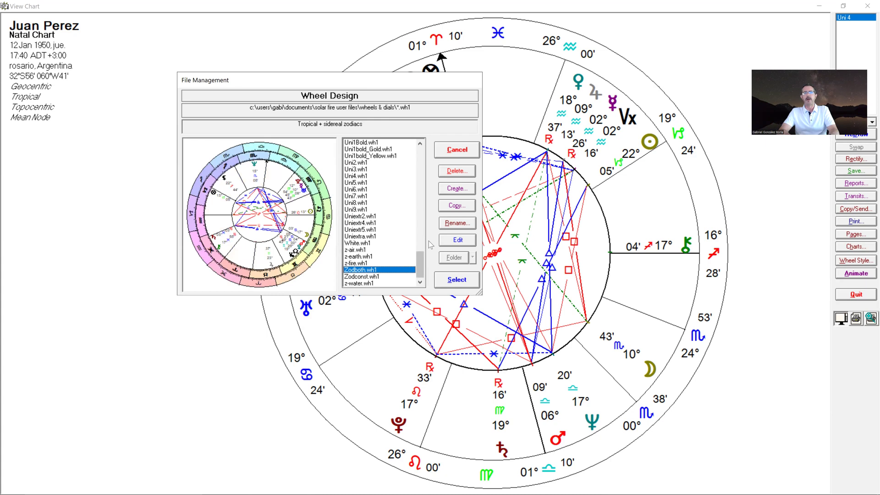
# Step: Apply the Euro5a.wh1 wheel design to the displayed chart and leave the full chart view
pyautogui.moveTo(422, 265); pyautogui.dragTo(422, 183)
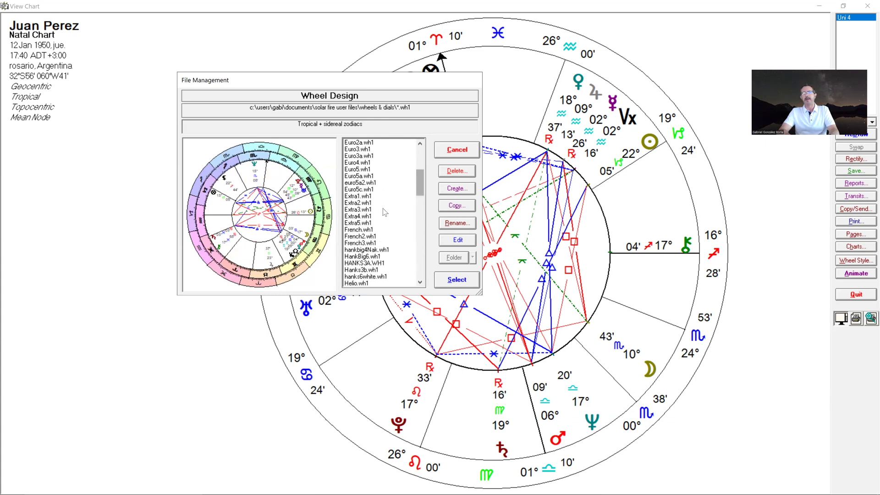
pyautogui.click(367, 177)
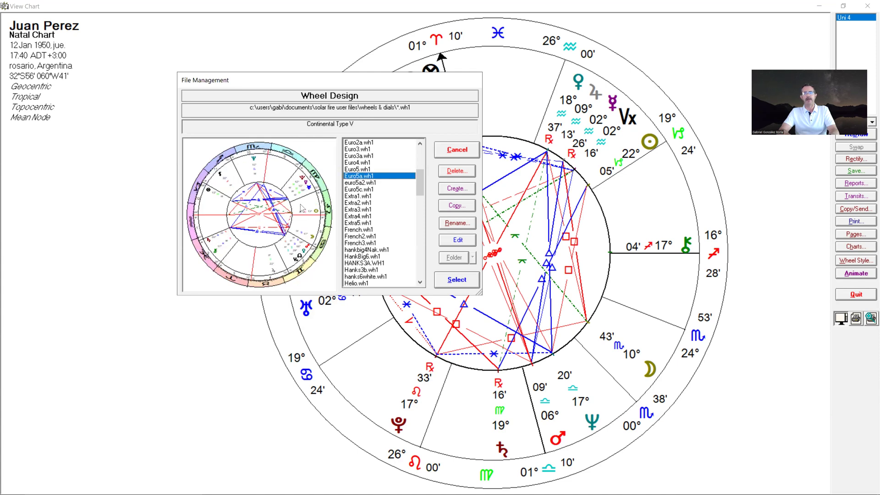
pyautogui.click(465, 280)
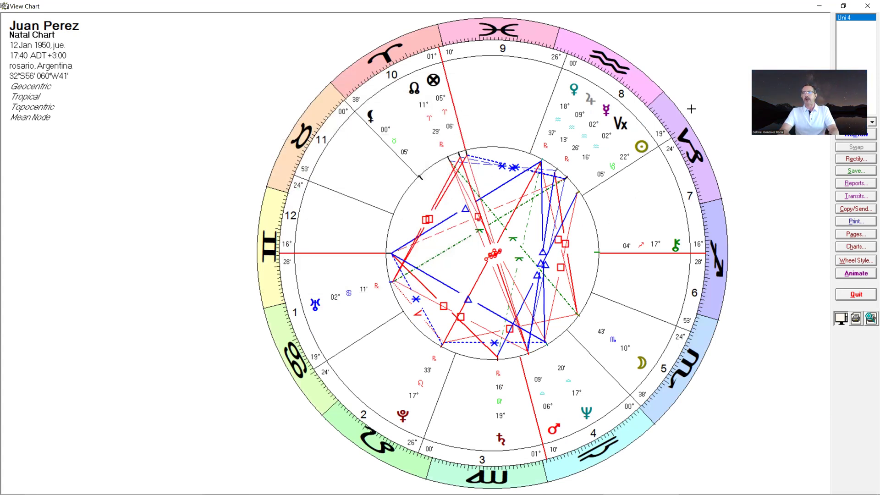
pyautogui.press('Escape')
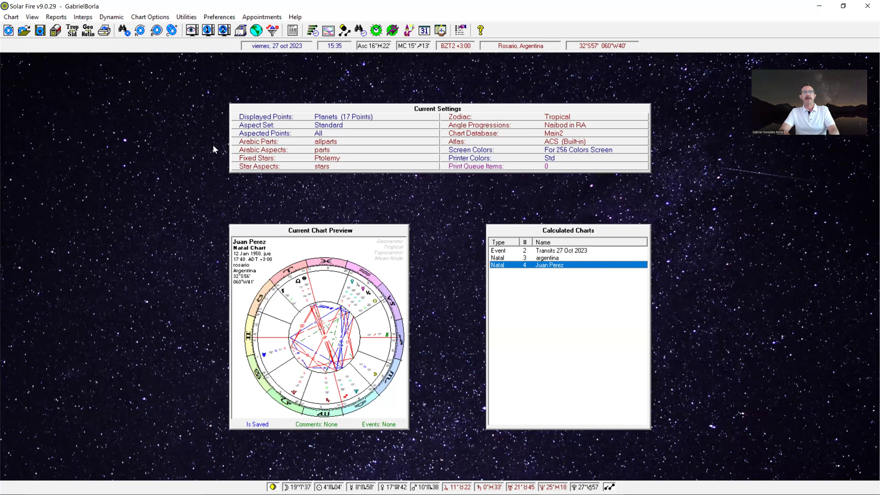
# Step: Start a new chart entry with a person's first name, the birth date and a birth time of 18:00
pyautogui.hotkey('ctrl', 'n')
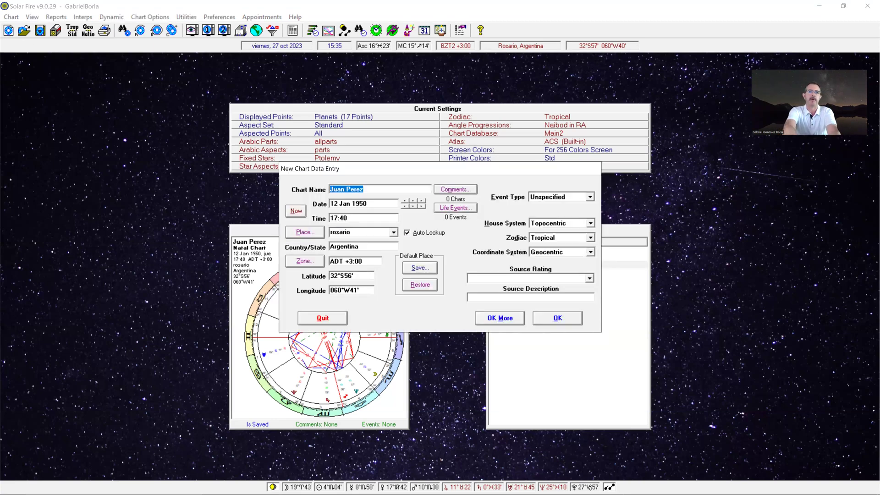
pyautogui.write('Maria')
pyautogui.press('Tab')
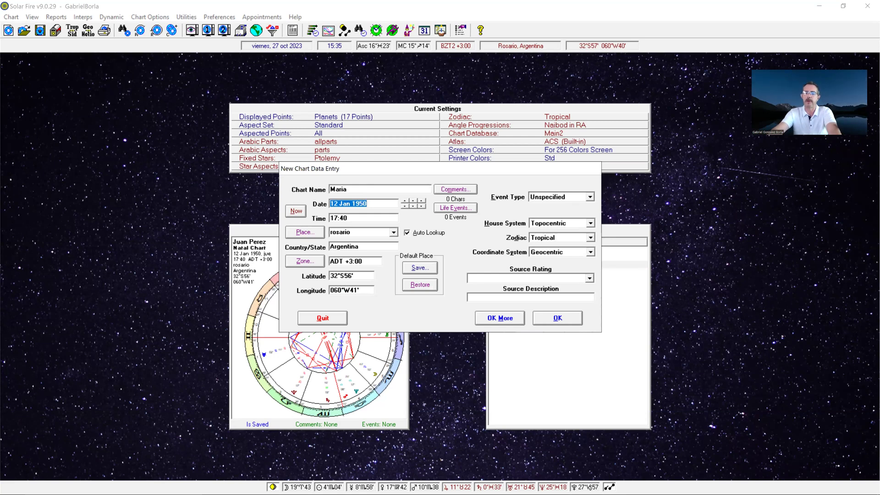
pyautogui.write('18.1.49')
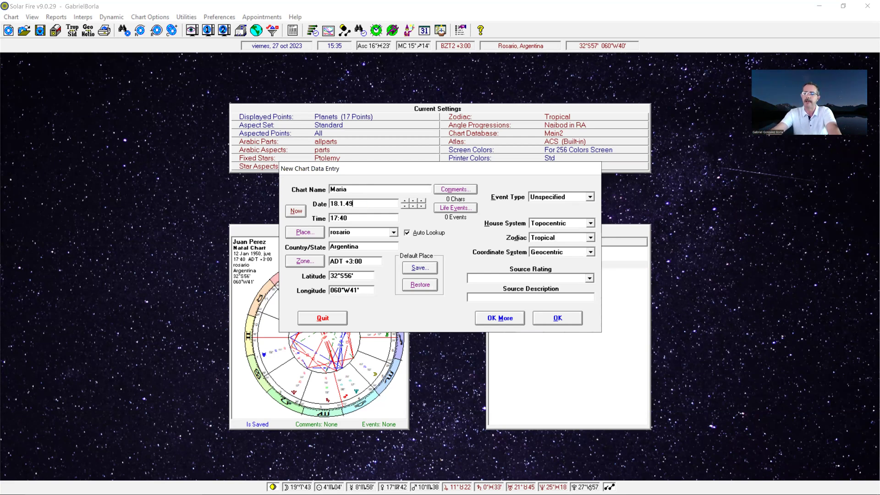
pyautogui.press('Tab')
pyautogui.write('18:00')
pyautogui.press('Tab')
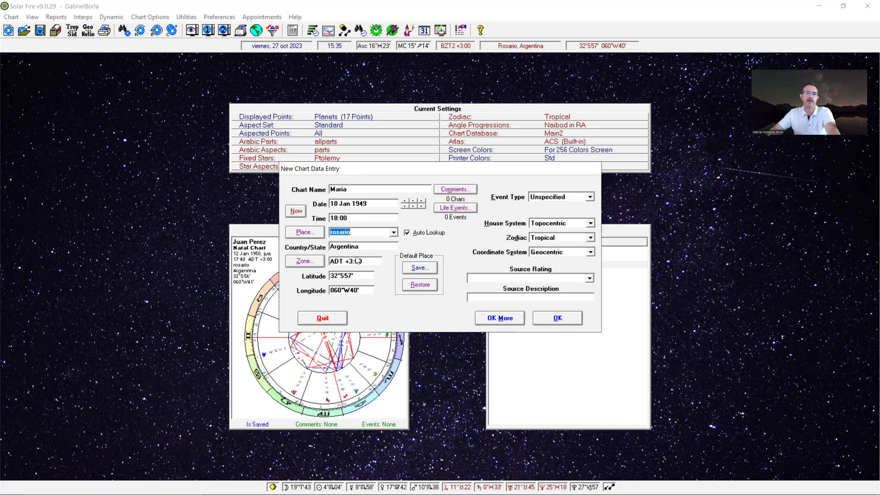
# Step: Confirm rosario, Argentina as the birth place through the atlas, calculate the natal chart in full view and close that view
pyautogui.click(315, 232)
pyautogui.click(449, 223)
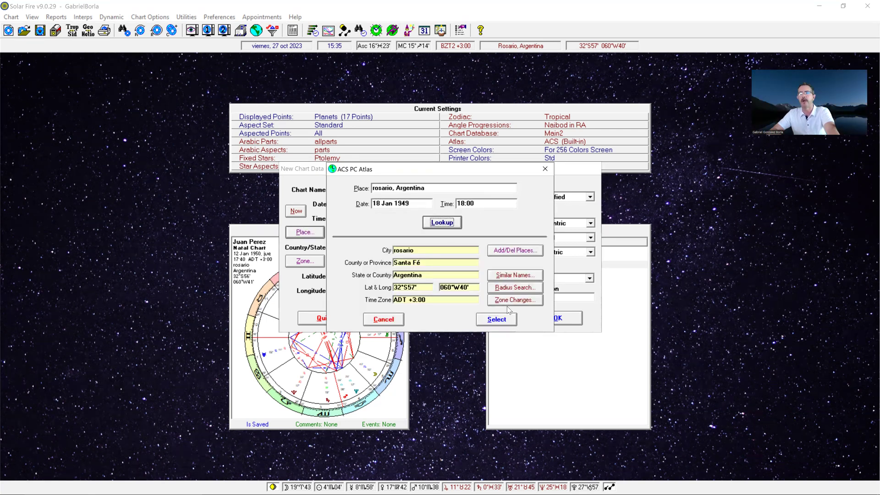
pyautogui.click(507, 323)
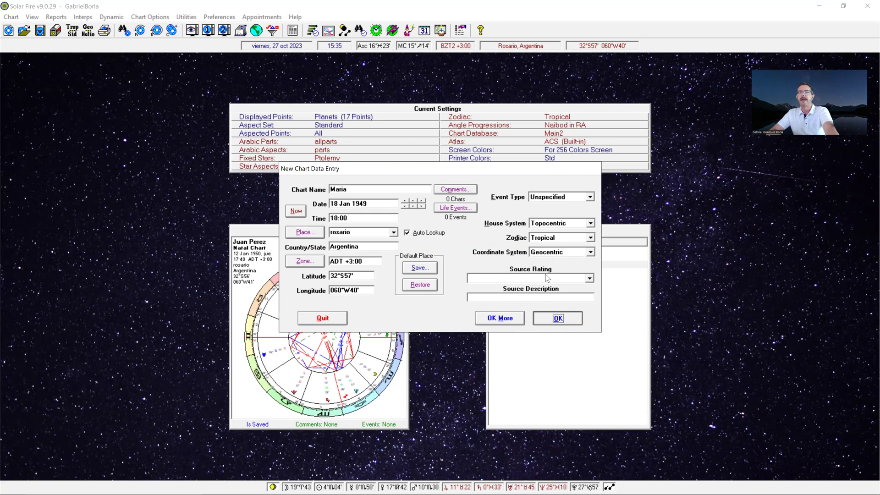
pyautogui.press('Return')
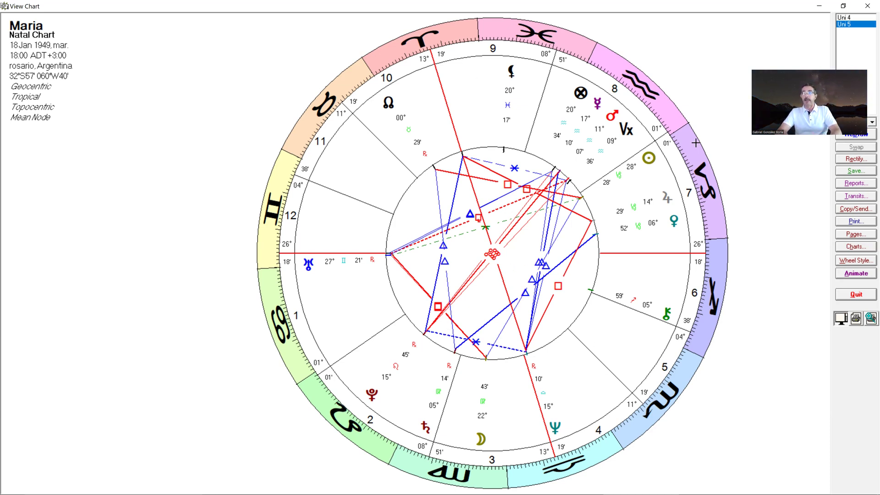
pyautogui.click(868, 5)
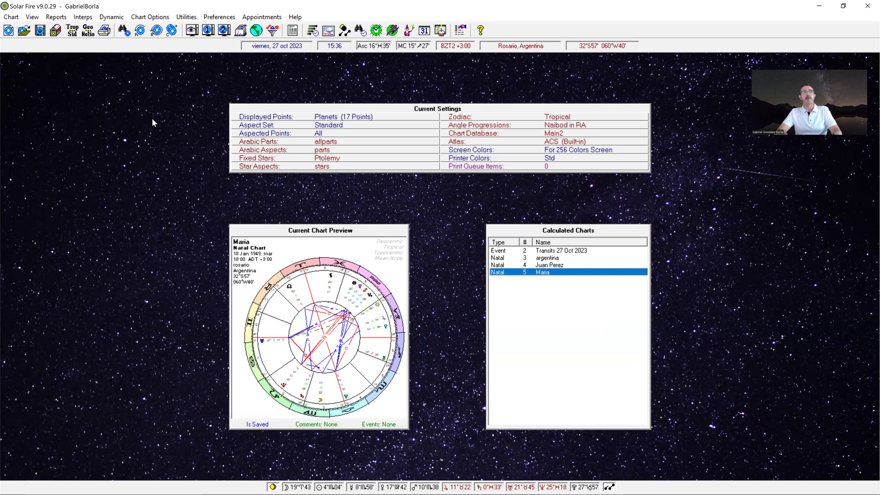
# Step: Reopen the UniWheel design list from the main screen and preview other designs, including Extra1.wh1 and French2.wh1
pyautogui.click(149, 18)
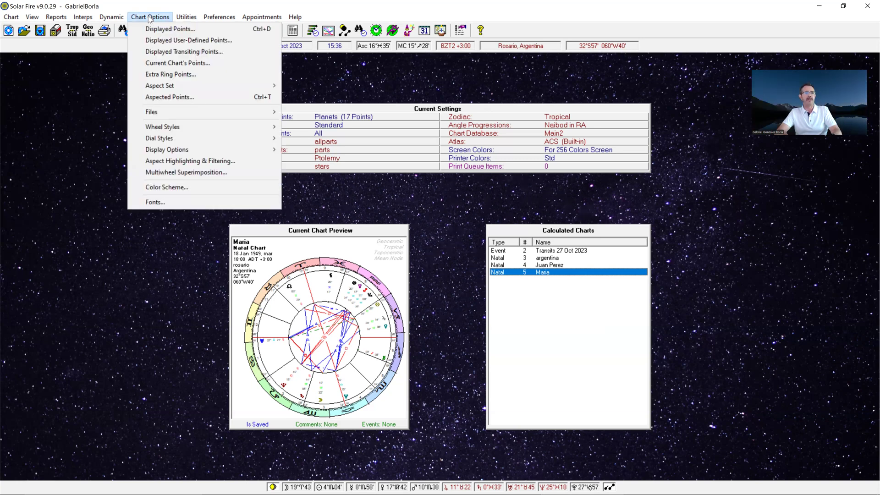
pyautogui.moveTo(204, 131)
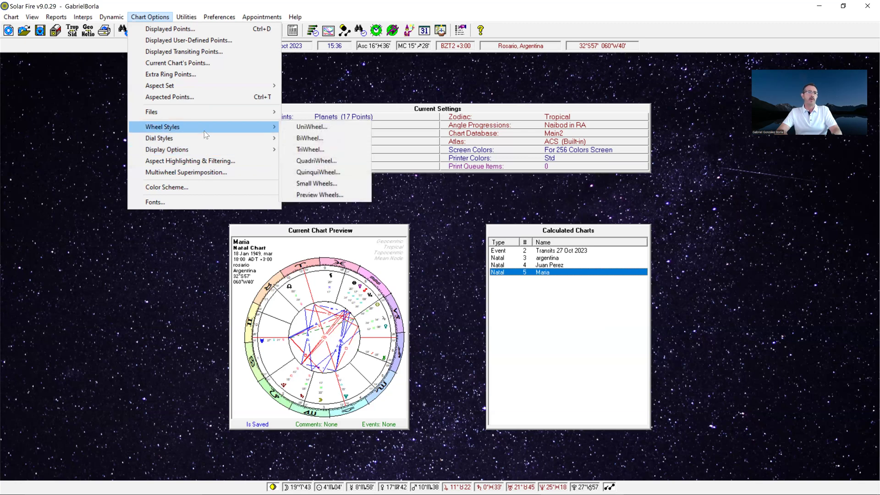
pyautogui.click(301, 128)
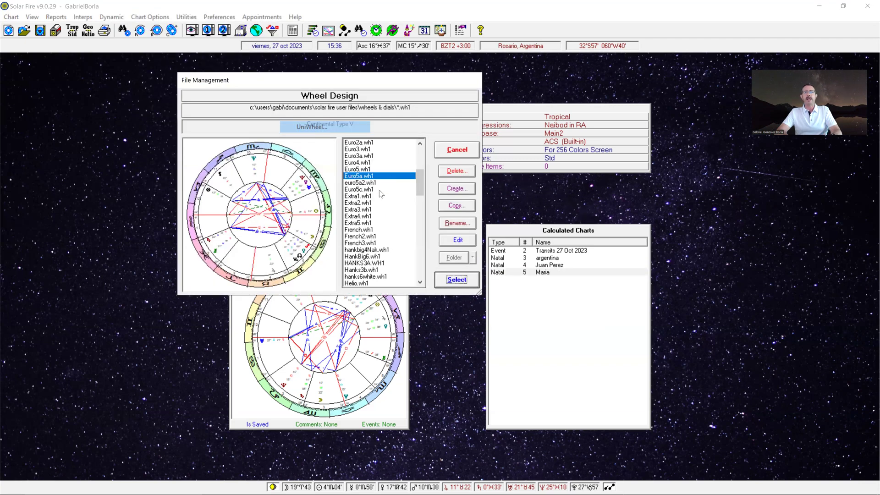
pyautogui.click(369, 183)
pyautogui.click(367, 189)
pyautogui.click(364, 195)
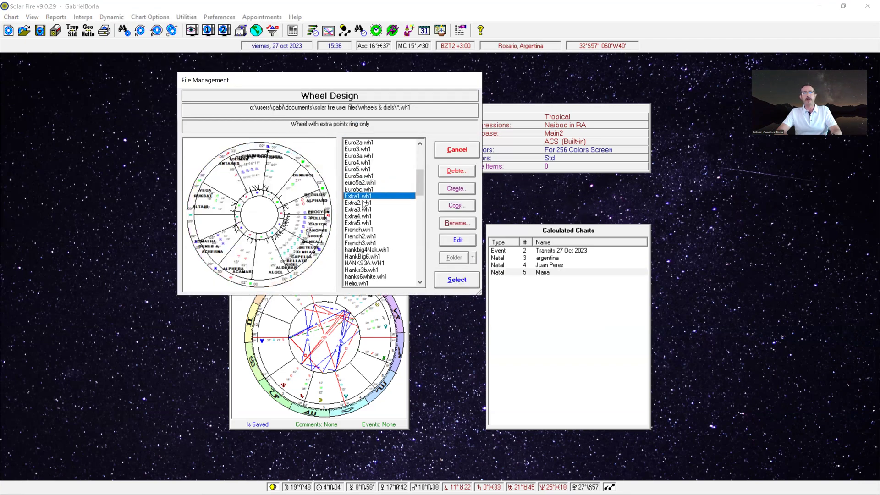
pyautogui.click(365, 222)
pyautogui.click(367, 236)
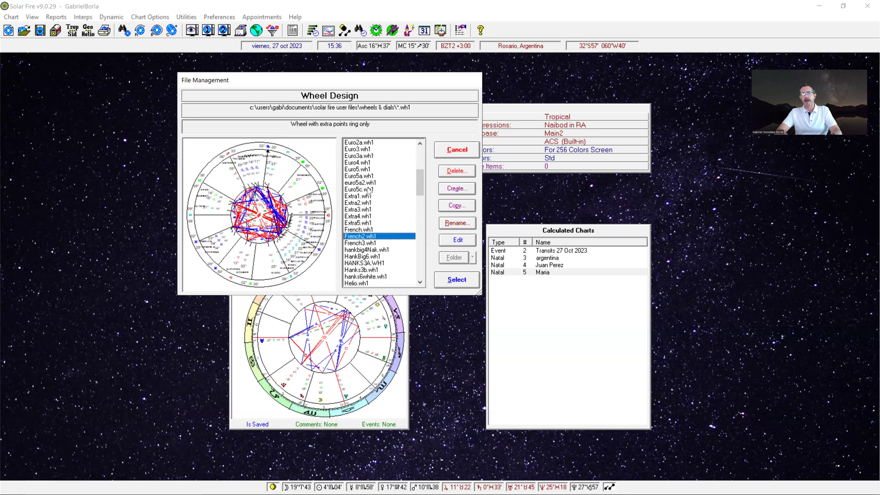
# Step: Compare the Euro5a.wh1, Euro5.wh1 and Euro4.wh1 wheel designs in the preview
pyautogui.click(367, 176)
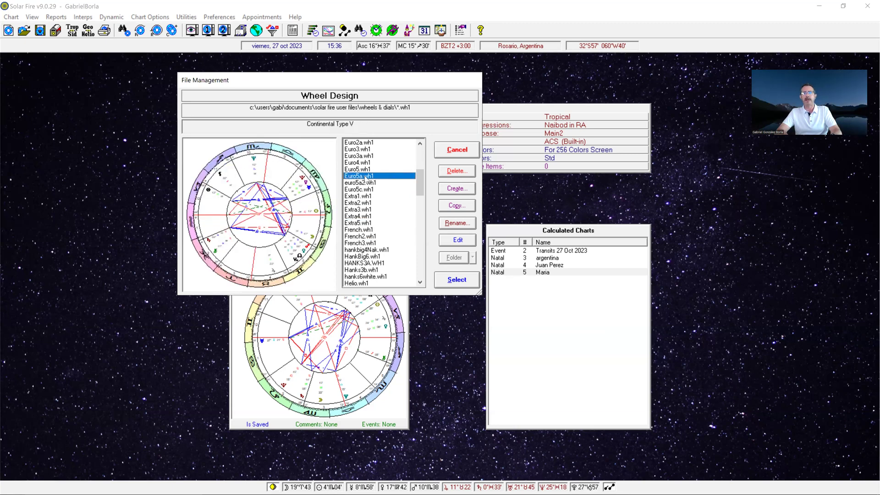
pyautogui.click(363, 170)
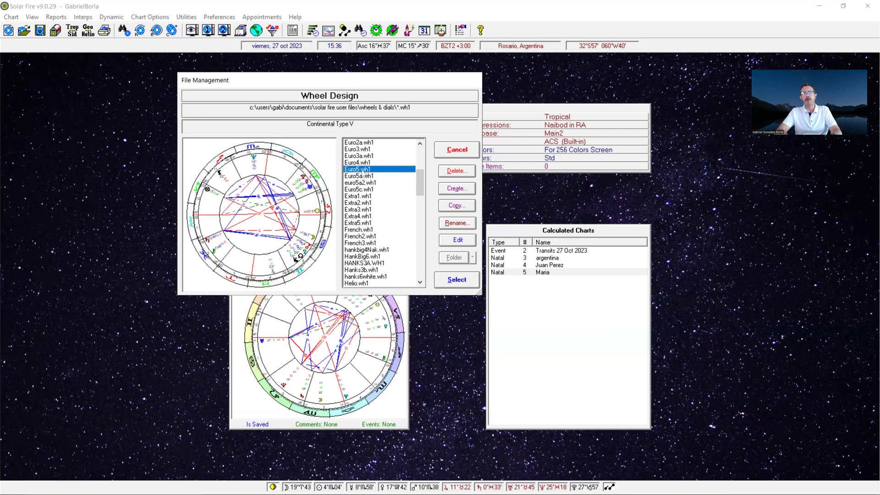
pyautogui.click(362, 163)
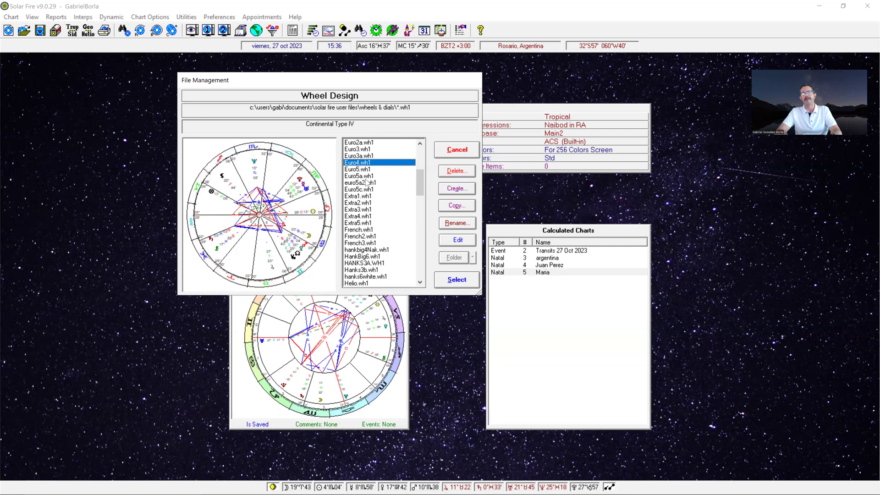
pyautogui.click(367, 176)
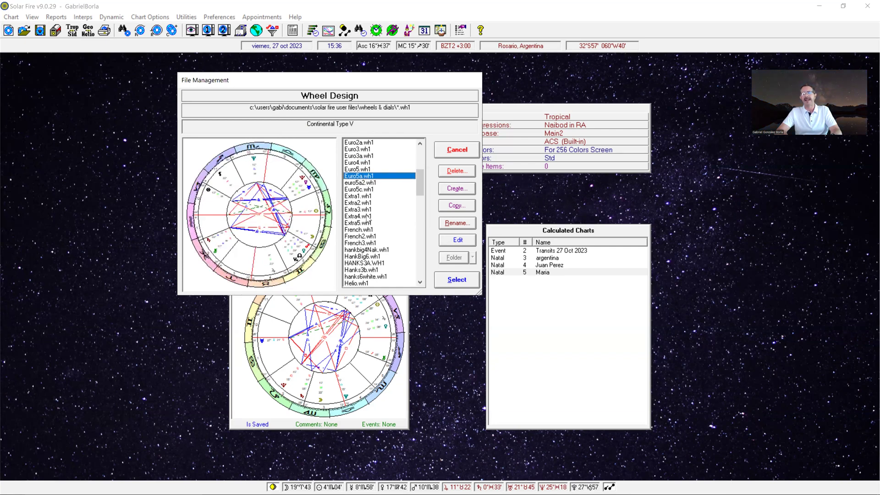
# Step: Preview wheel designs further down the list, including ss04_cancer.wh1, Teardrp1.wh1 and TermRulers_Egyptian.wh1
pyautogui.scroll(-4, 368, 218)
pyautogui.scroll(-10, 368, 225)
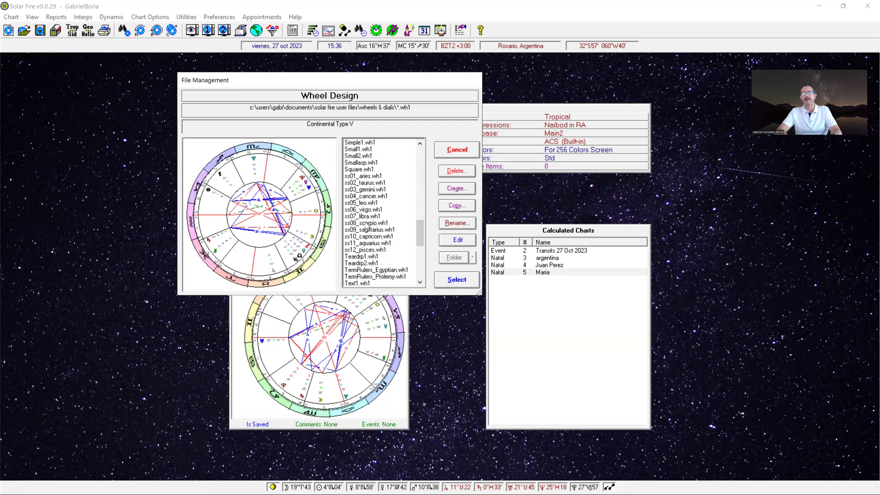
pyautogui.click(366, 231)
pyautogui.press('Up')
pyautogui.press('Up')
pyautogui.press('Up')
pyautogui.press('Up')
pyautogui.press('Up')
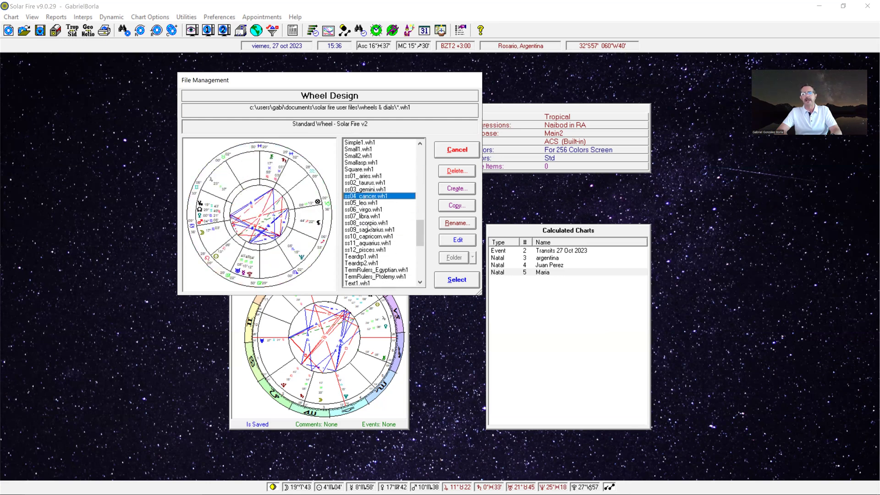
pyautogui.click(369, 237)
pyautogui.click(370, 257)
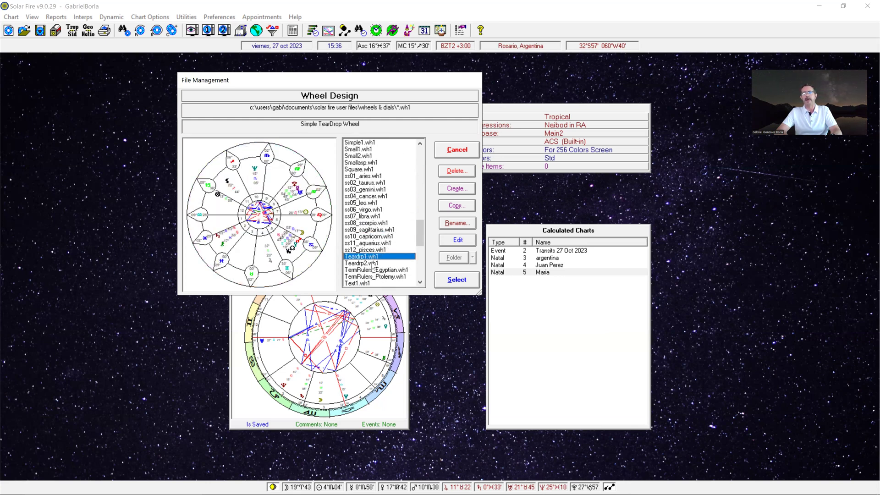
pyautogui.click(373, 264)
pyautogui.click(376, 270)
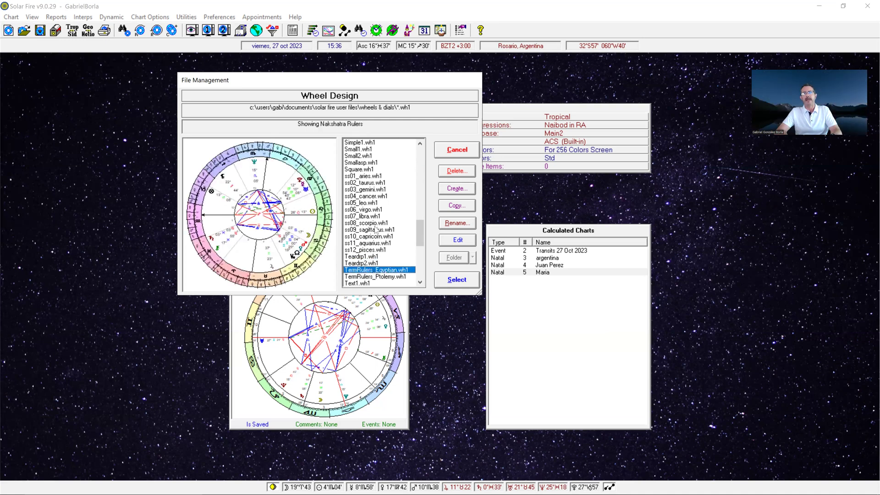
# Step: Return to the Continental wheel designs and preview Euro5a.wh1, Euro2a.wh1, Euro3.wh1, Euro4.wh1 and Euro5.wh1
pyautogui.scroll(3, 376, 229)
pyautogui.scroll(5, 375, 229)
pyautogui.scroll(5, 376, 229)
pyautogui.scroll(1, 376, 218)
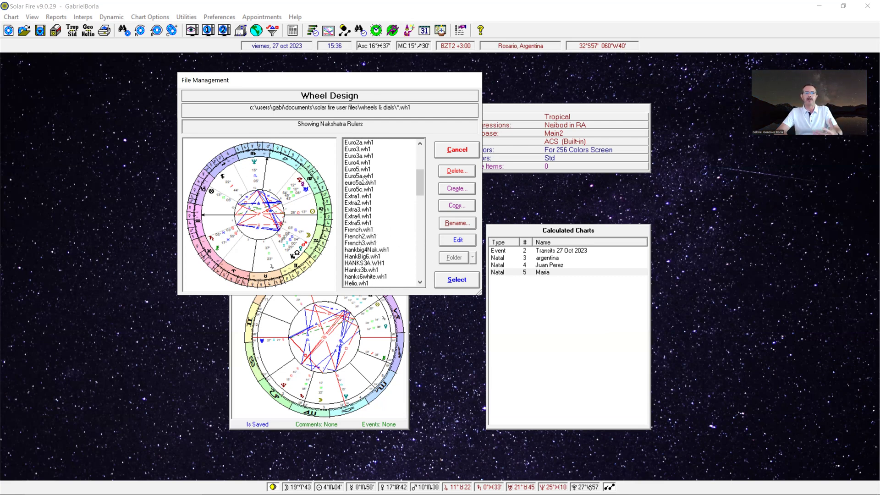
pyautogui.click(364, 176)
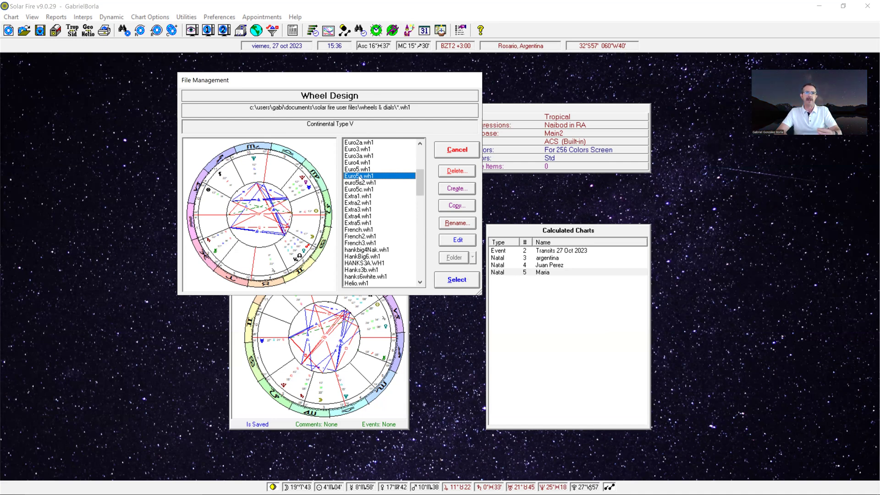
pyautogui.click(361, 143)
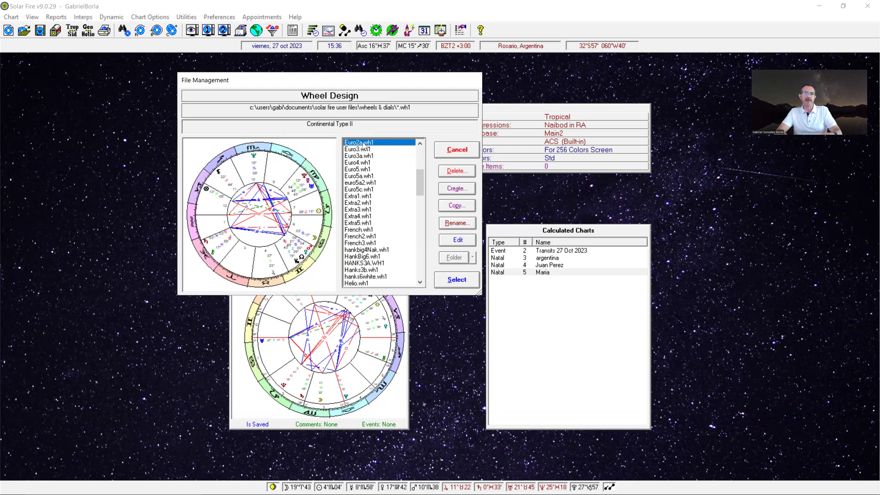
pyautogui.click(364, 150)
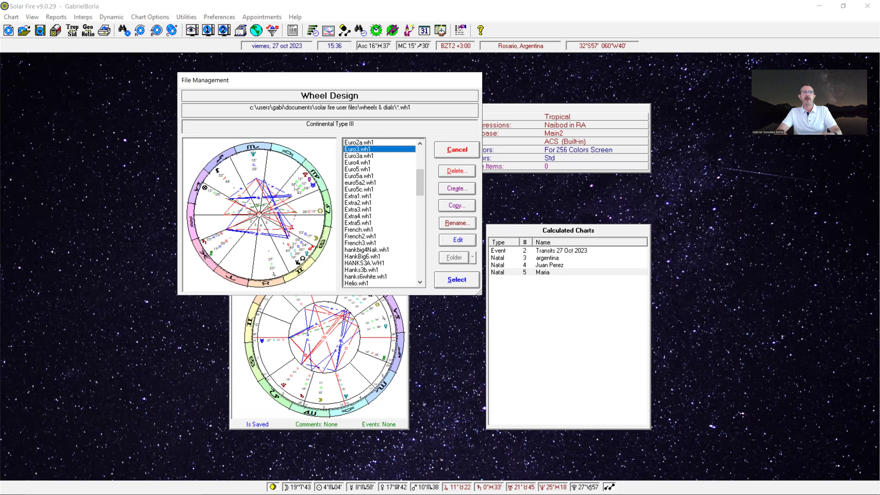
pyautogui.click(360, 158)
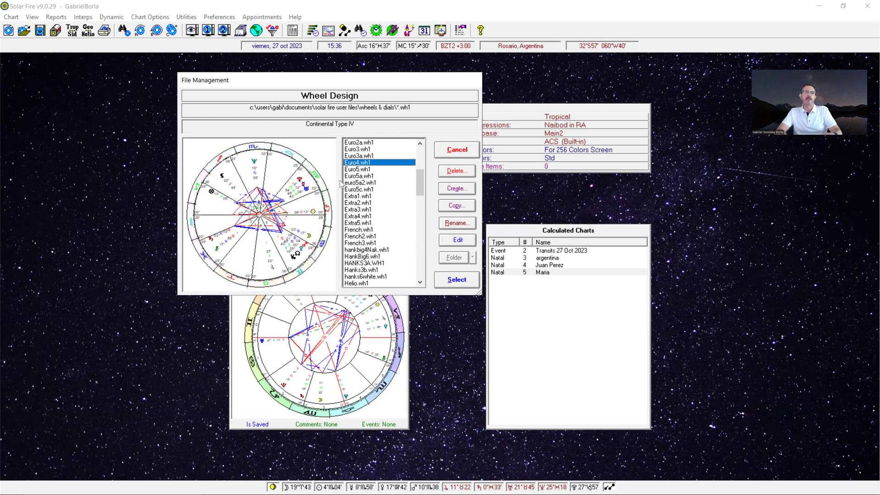
pyautogui.click(354, 169)
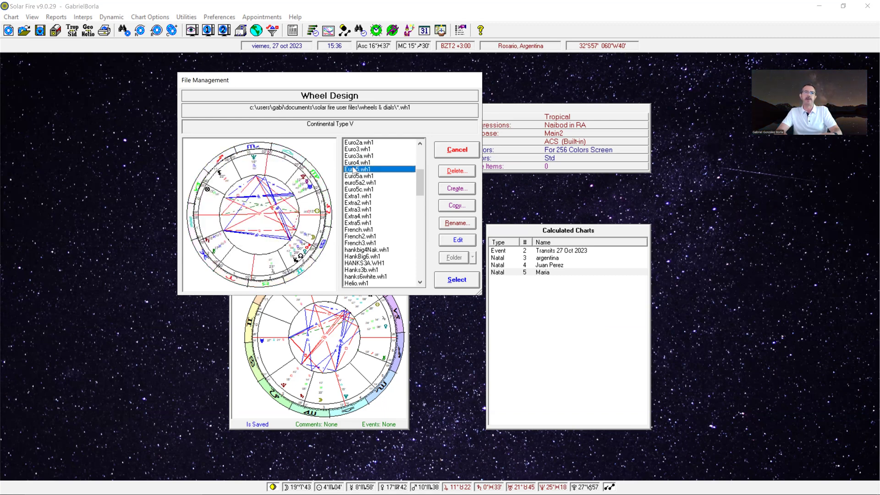
# Step: Set Euro5a.wh1 as the UniWheel design and check the last calculated natal chart in full view
pyautogui.click(353, 176)
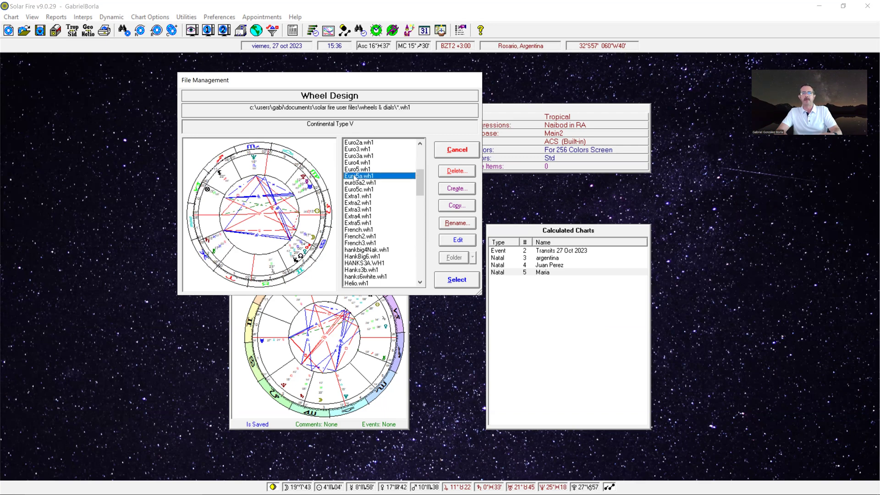
pyautogui.click(456, 280)
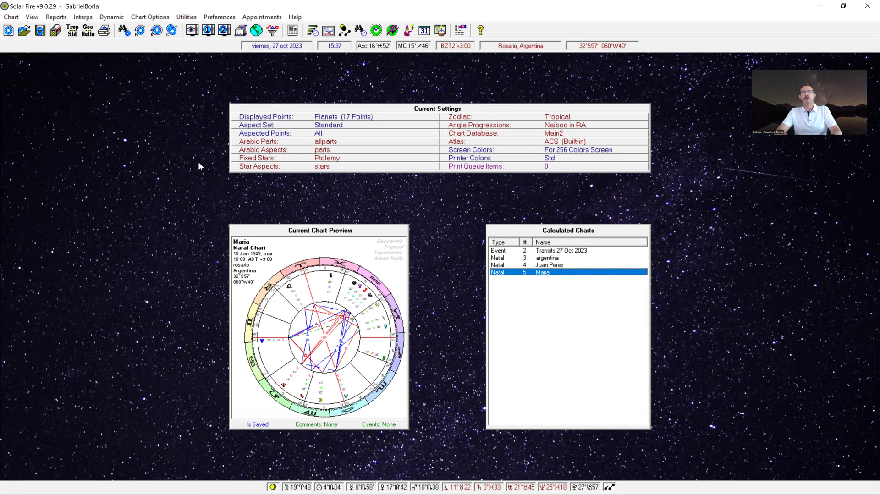
pyautogui.doubleClick(537, 274)
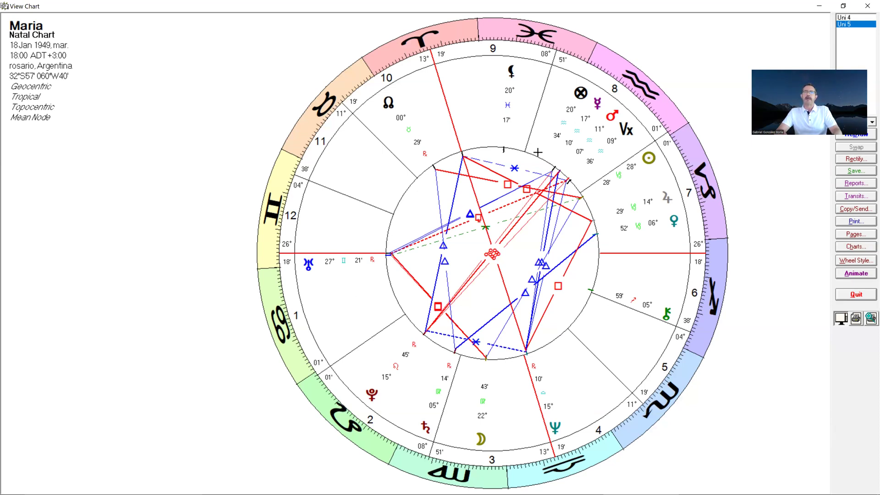
pyautogui.click(867, 6)
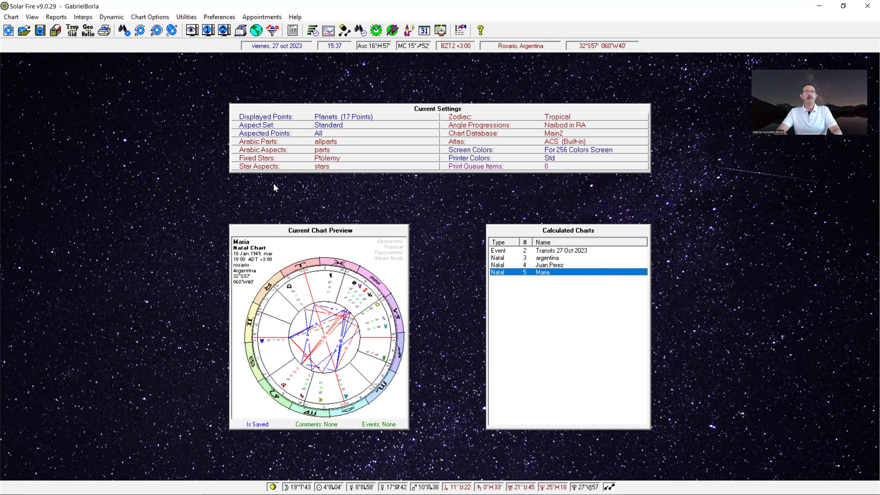
# Step: Open the Standard.asp aspect set for planets for editing
pyautogui.click(154, 18)
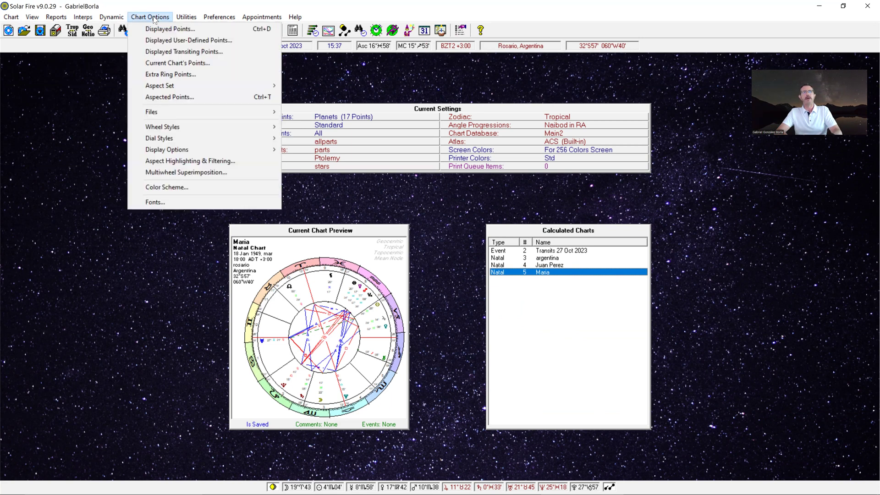
pyautogui.moveTo(177, 87)
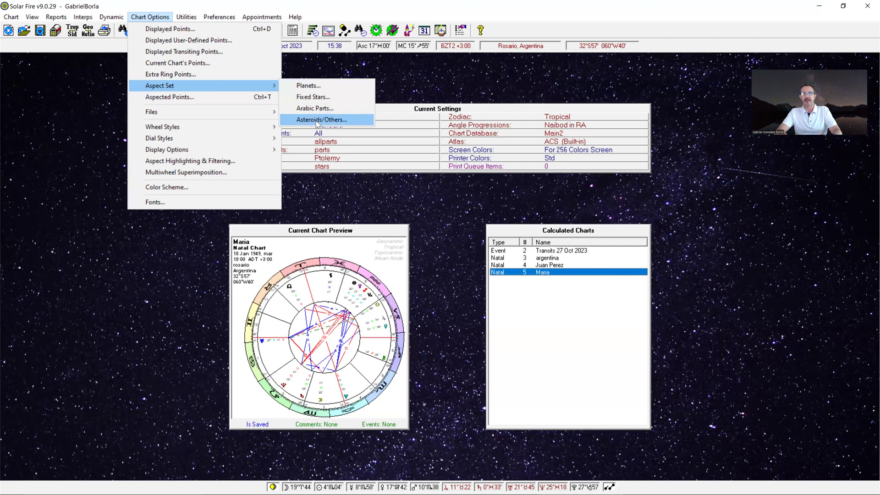
pyautogui.click(313, 86)
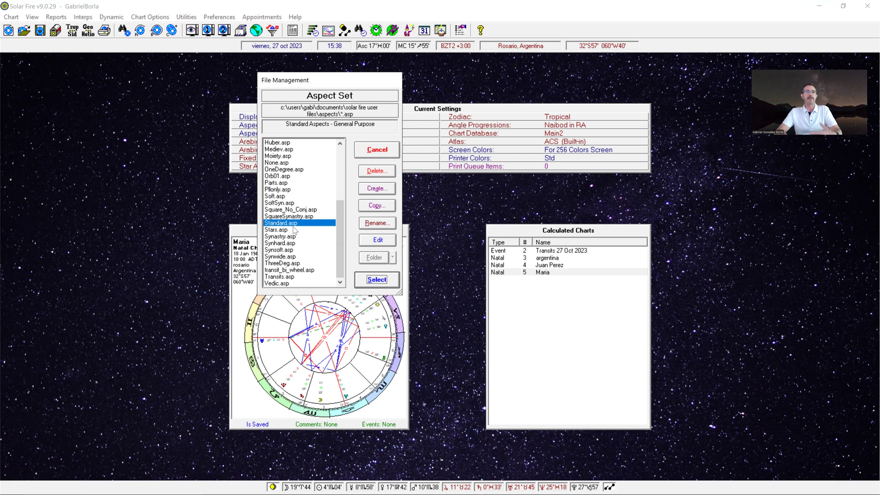
pyautogui.click(281, 169)
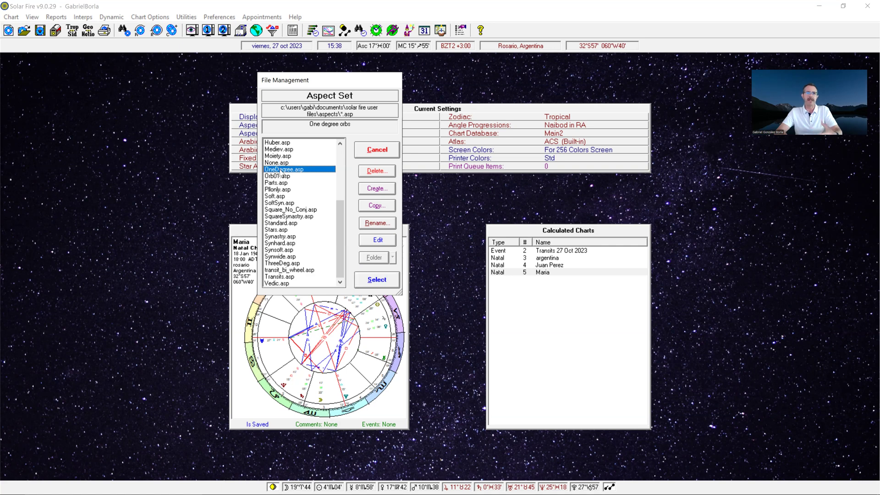
pyautogui.click(285, 224)
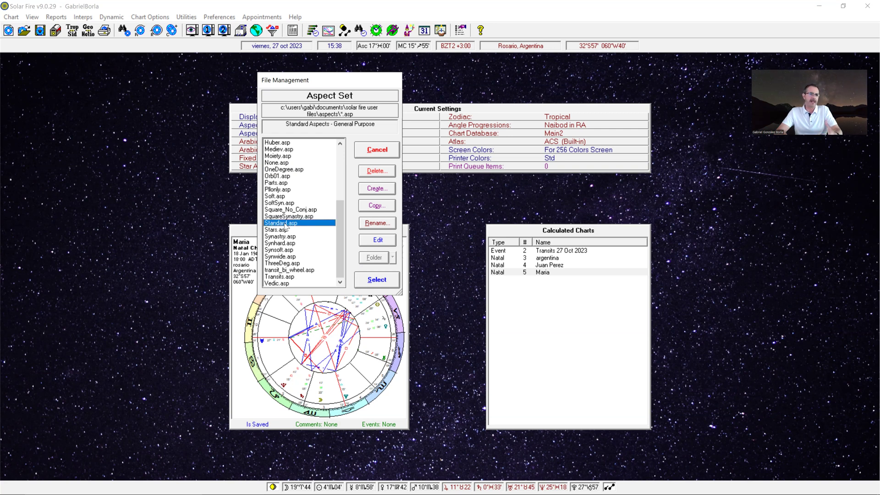
pyautogui.click(379, 242)
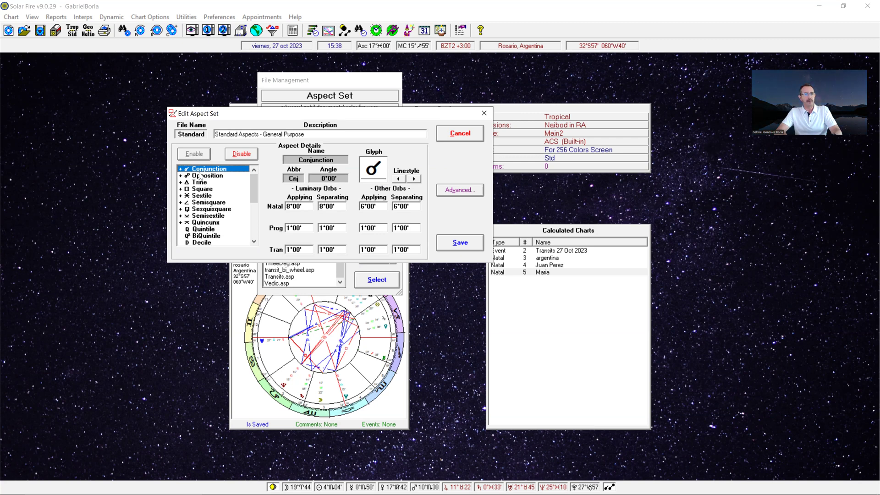
# Step: Disable the Quincunx aspect in the Standard set and enable it again
pyautogui.click(197, 223)
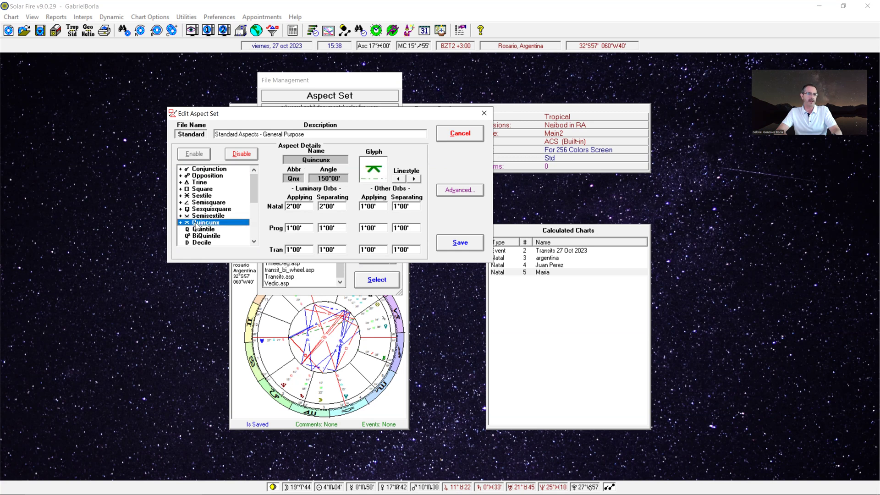
pyautogui.click(238, 155)
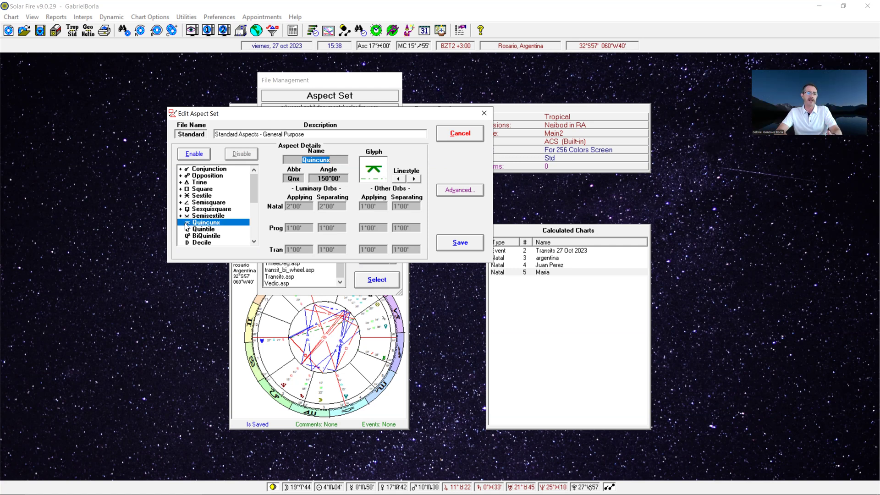
pyautogui.click(194, 223)
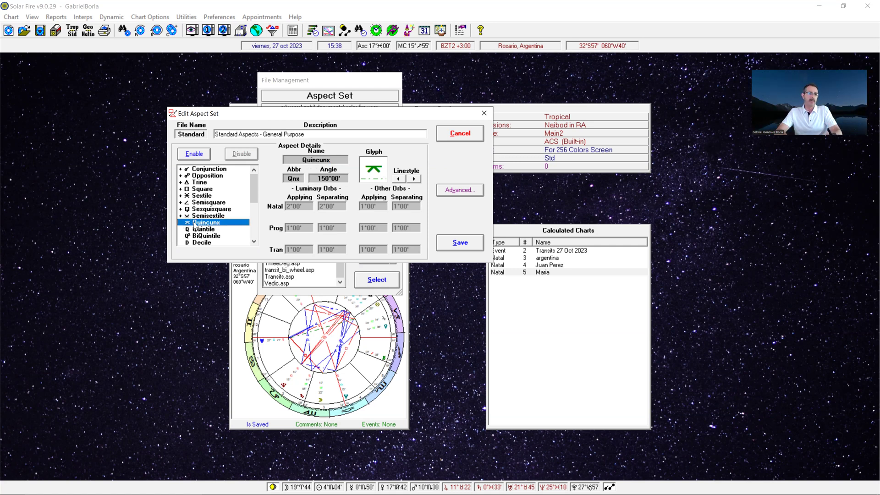
pyautogui.click(204, 156)
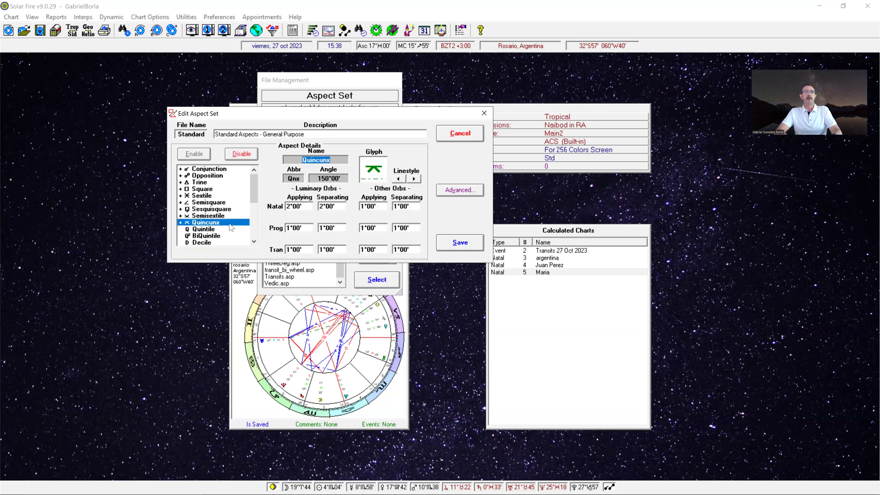
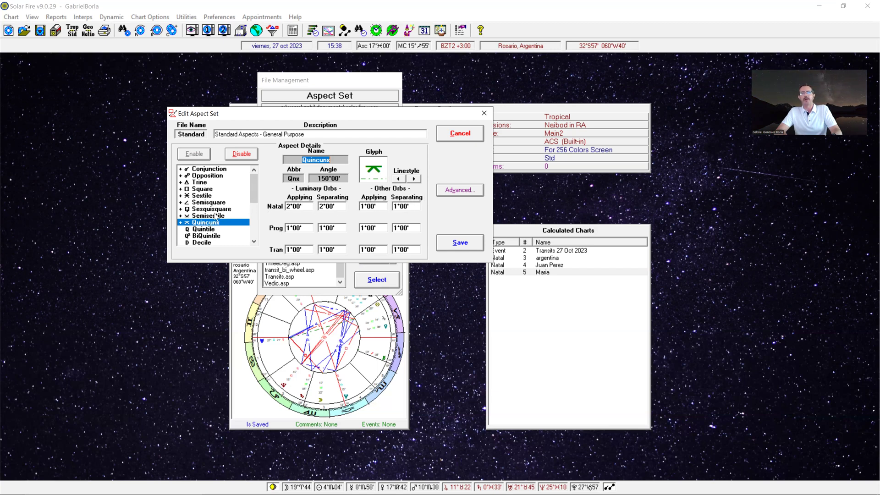
# Step: Examine the natal luminary and other orbs of the Conjunction, Opposition, Trine, Square, Sextile and Semisquare aspects
pyautogui.click(207, 170)
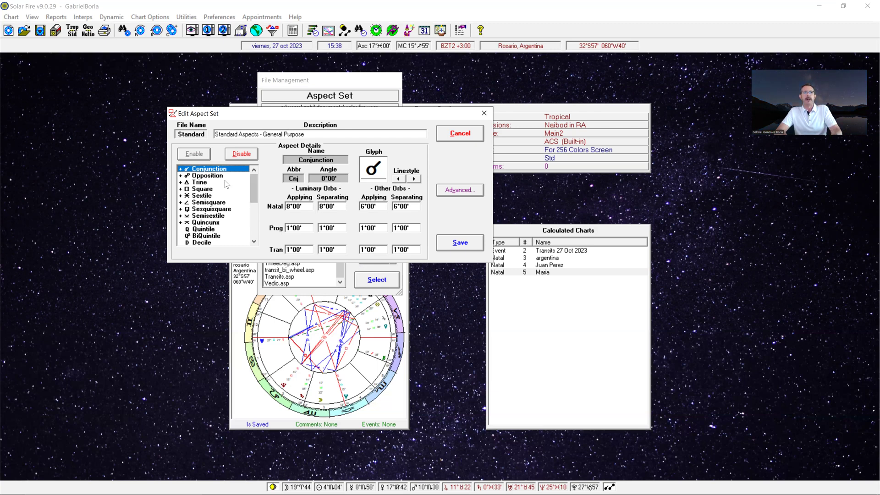
pyautogui.press('Down')
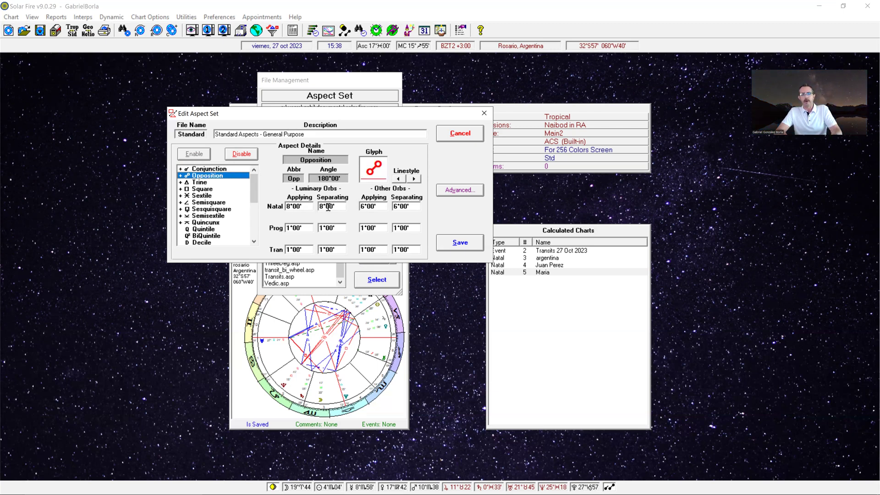
pyautogui.press('Down')
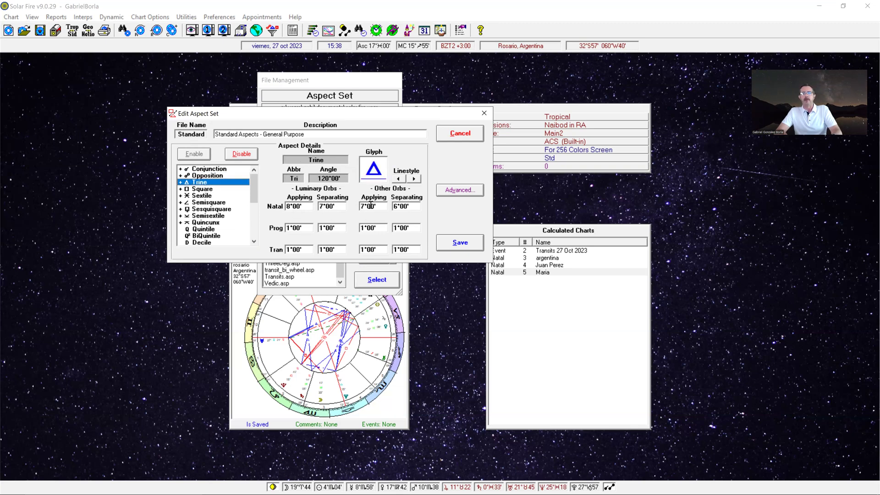
pyautogui.click(200, 189)
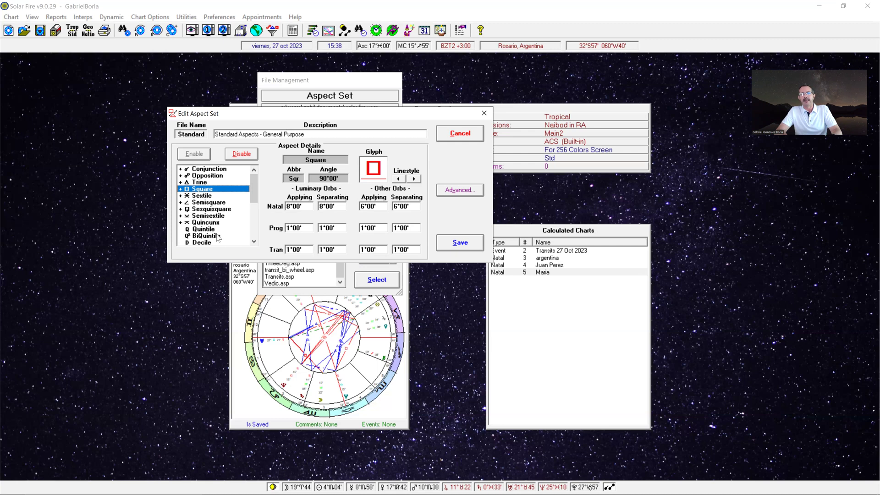
pyautogui.click(202, 196)
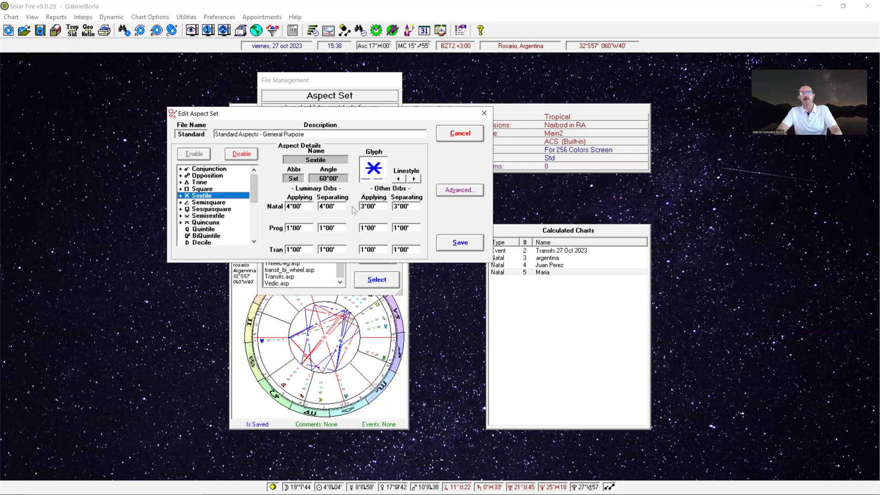
pyautogui.click(198, 203)
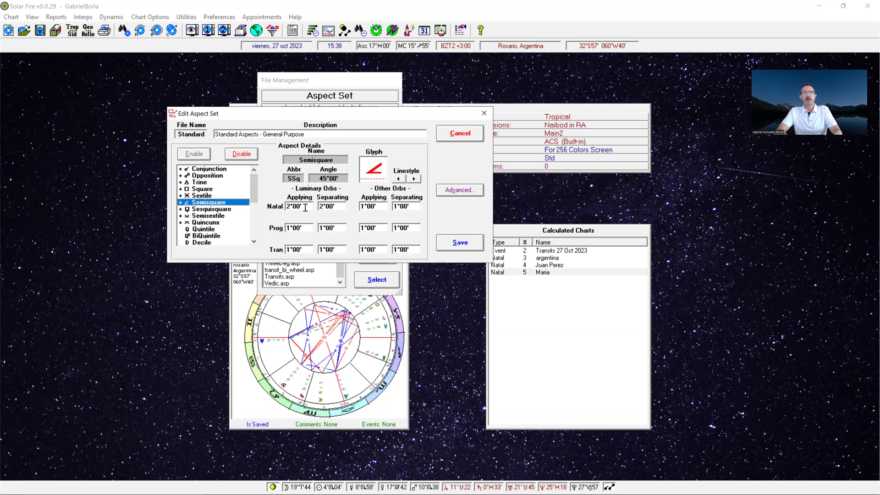
# Step: Examine the natal luminary and other orbs of the Sesquisquare, Semisextile and Quincunx aspects
pyautogui.click(207, 210)
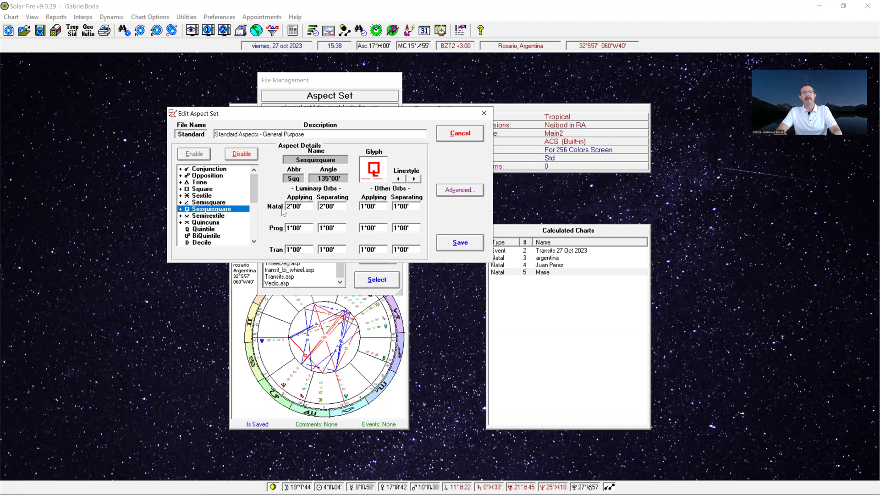
pyautogui.click(204, 216)
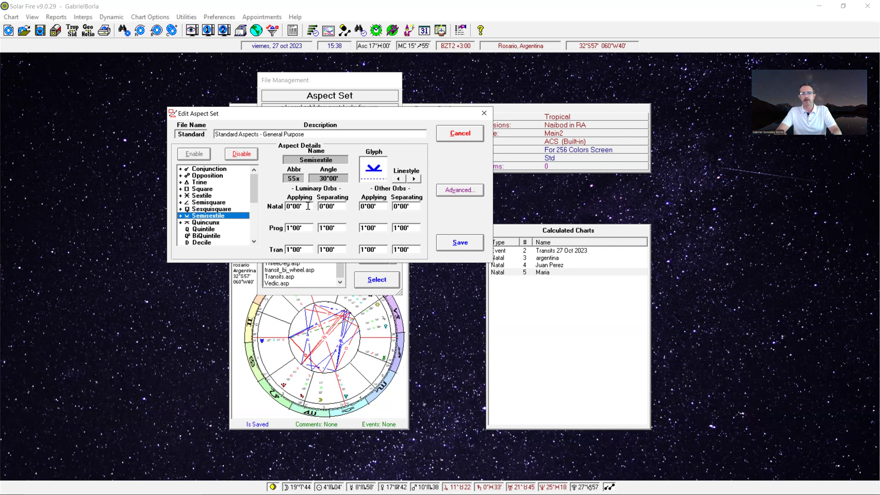
pyautogui.click(207, 223)
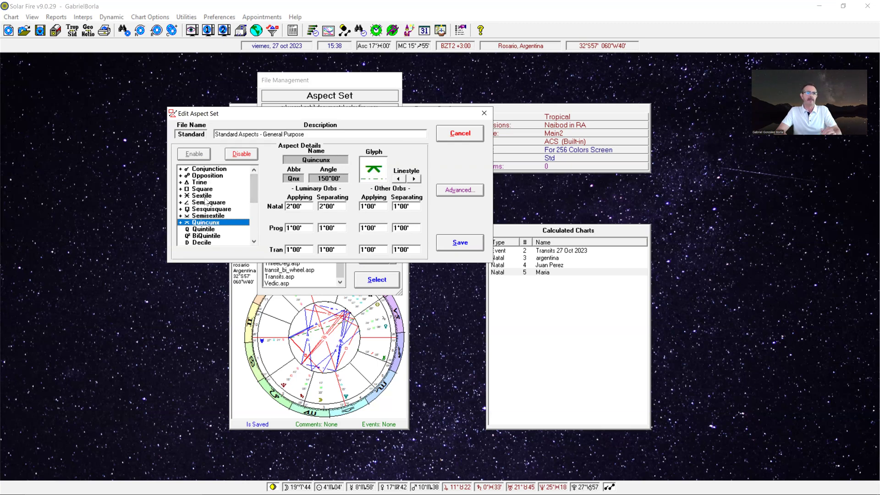
# Step: Enable the Quintile aspect in the Standard aspect set and check its orbs
pyautogui.click(210, 230)
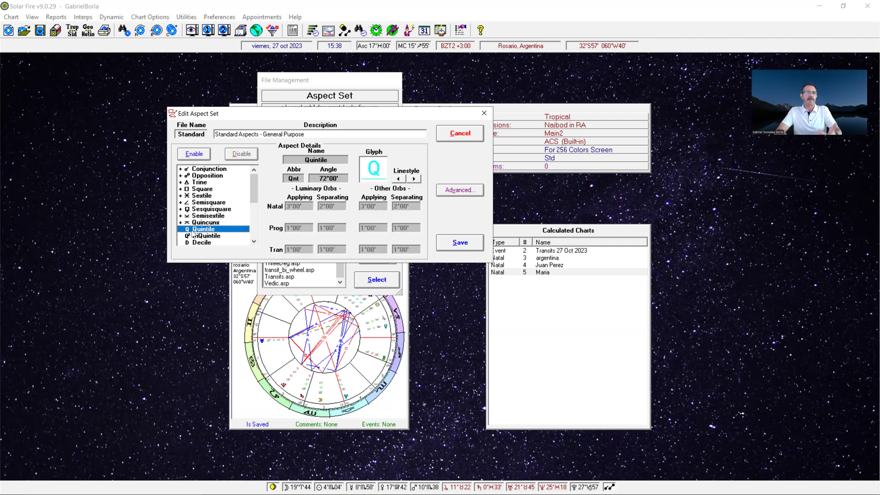
pyautogui.click(194, 154)
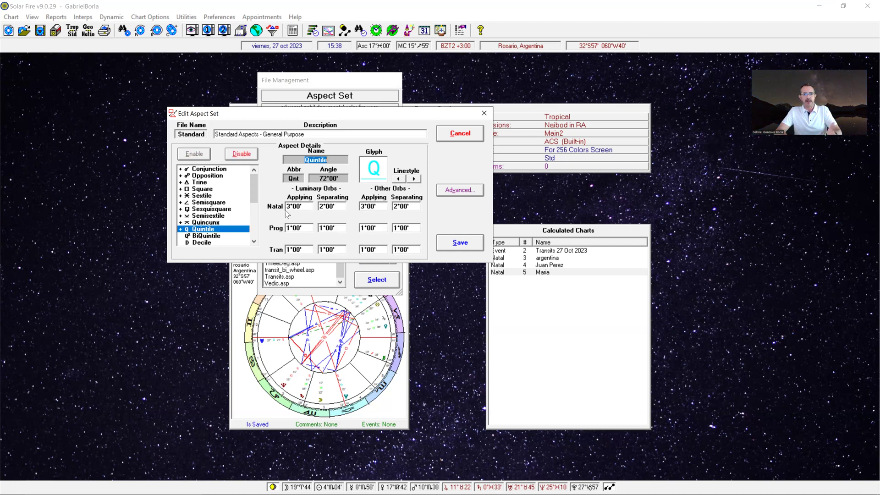
pyautogui.click(190, 230)
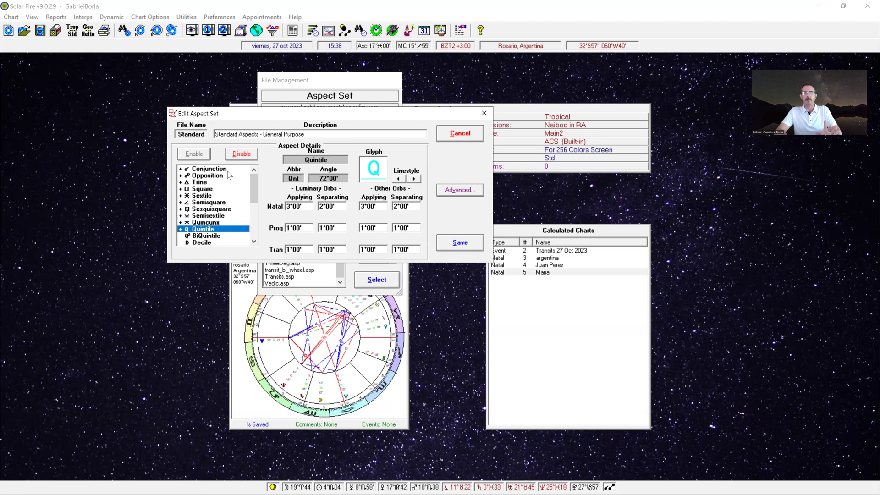
# Step: Disable the Quintile, Parallel and ContraParallel aspects in the Standard aspect set
pyautogui.click(238, 156)
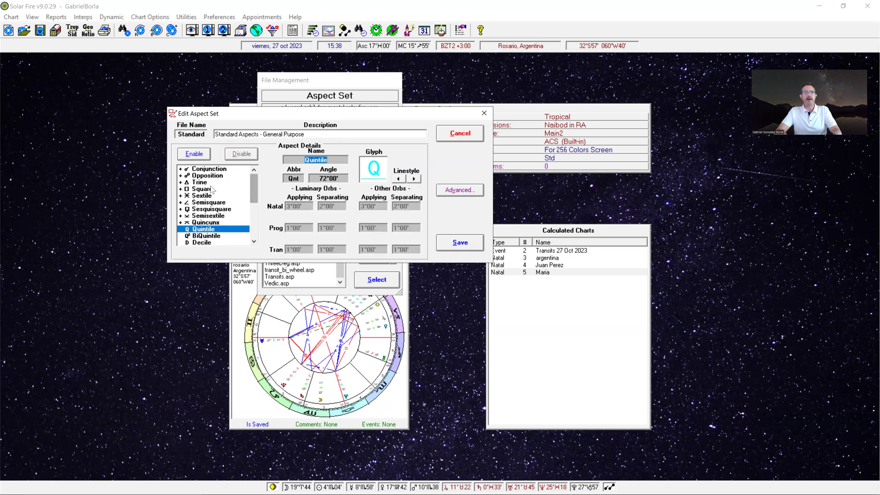
pyautogui.moveTo(256, 192); pyautogui.dragTo(256, 242)
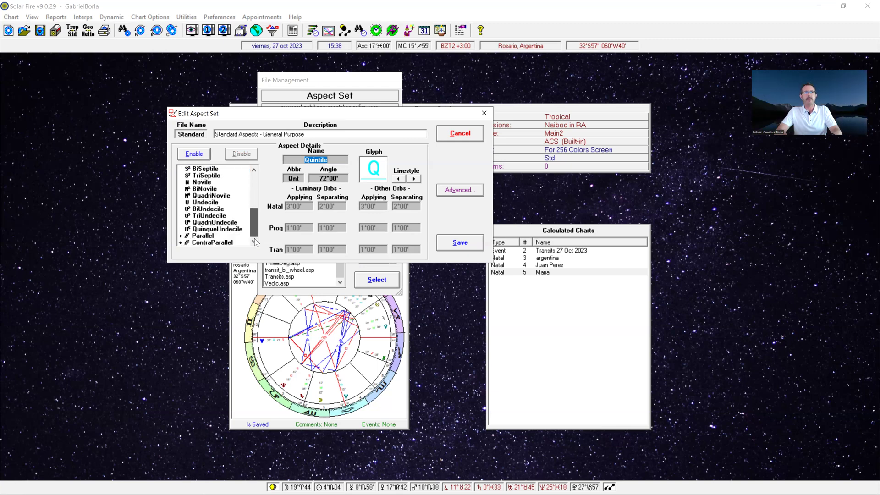
pyautogui.click(201, 236)
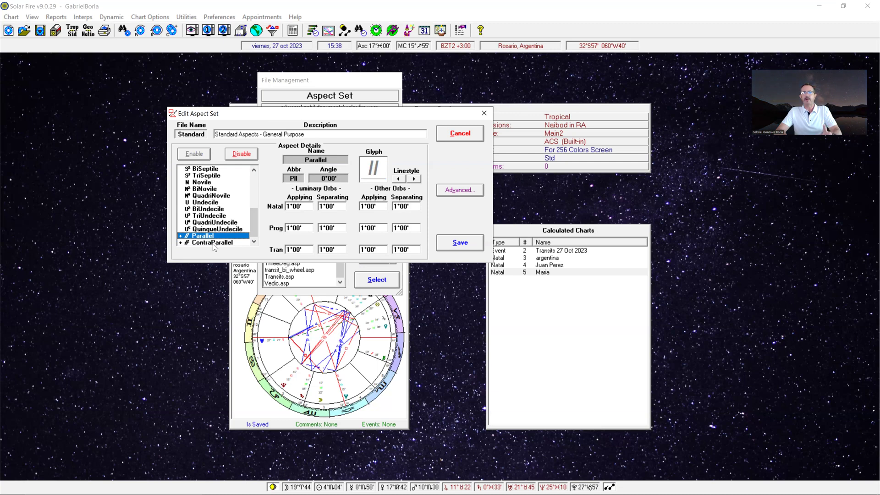
pyautogui.click(214, 244)
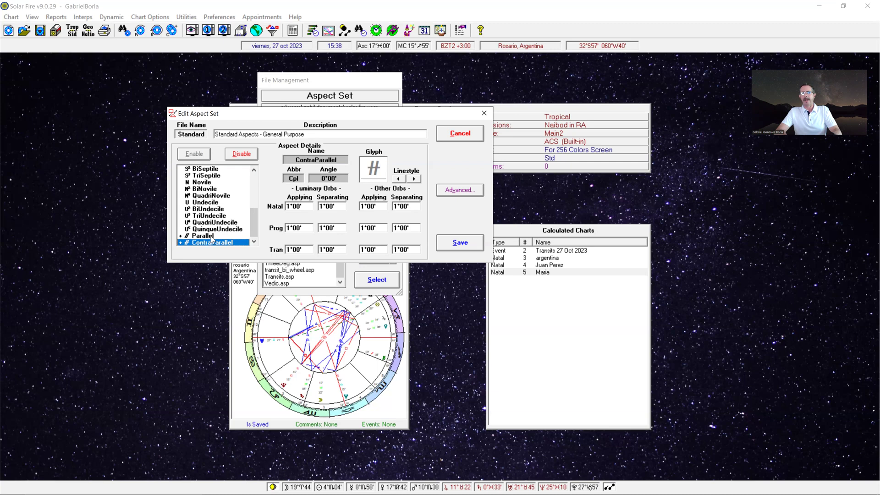
pyautogui.click(211, 236)
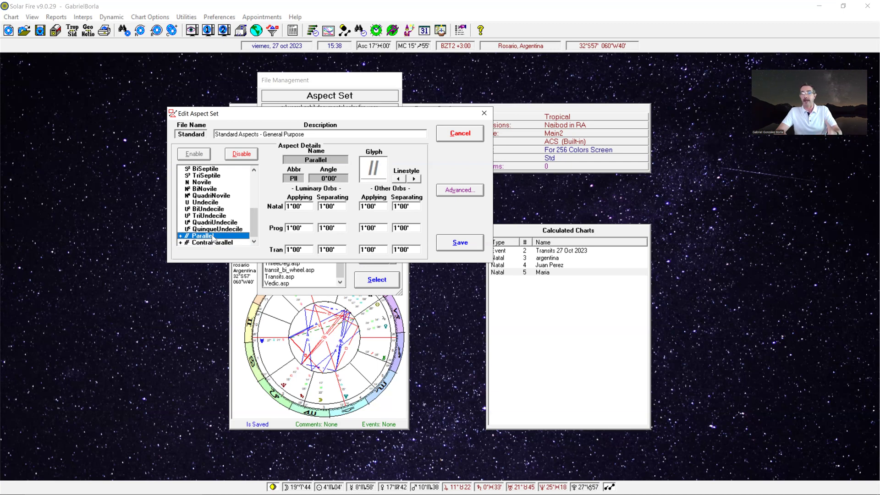
pyautogui.doubleClick(202, 236)
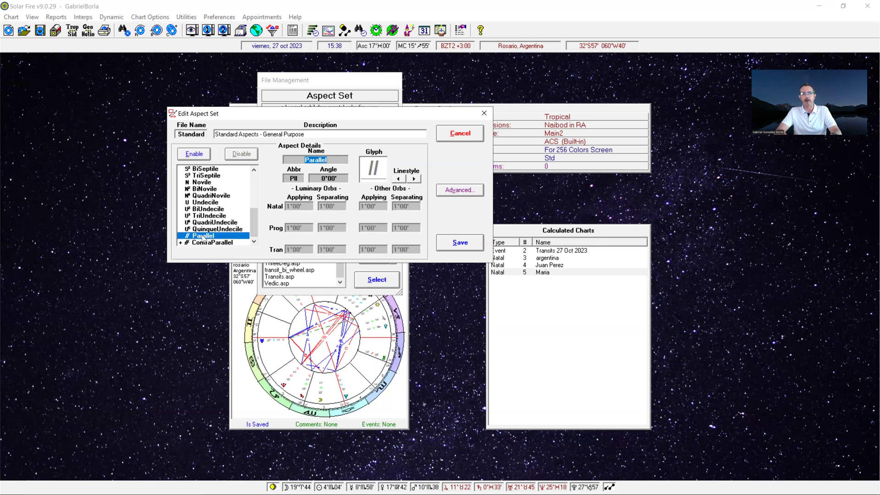
pyautogui.click(206, 243)
pyautogui.doubleClick(211, 242)
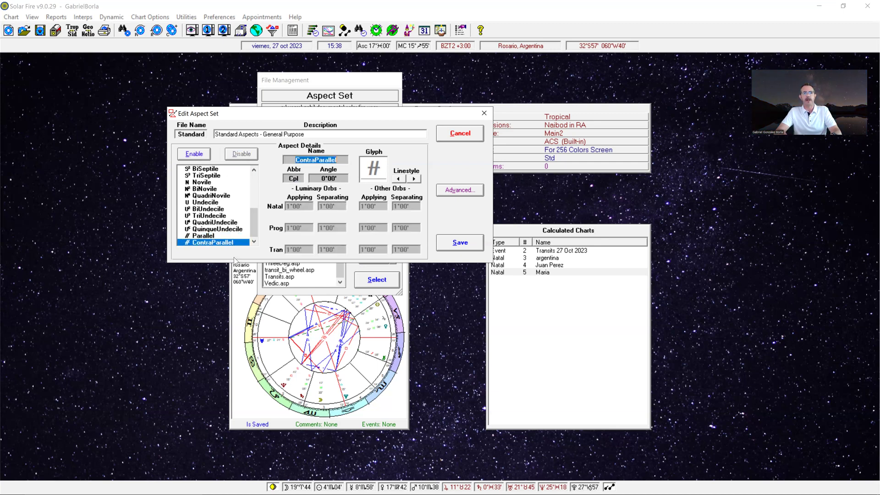
# Step: Re-enable the Parallel and ContraParallel aspects in the Standard aspect set
pyautogui.click(206, 235)
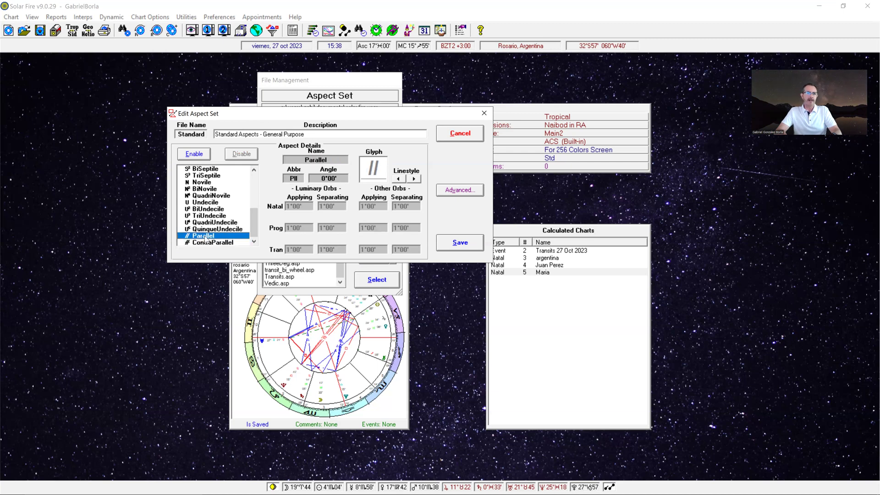
pyautogui.click(204, 154)
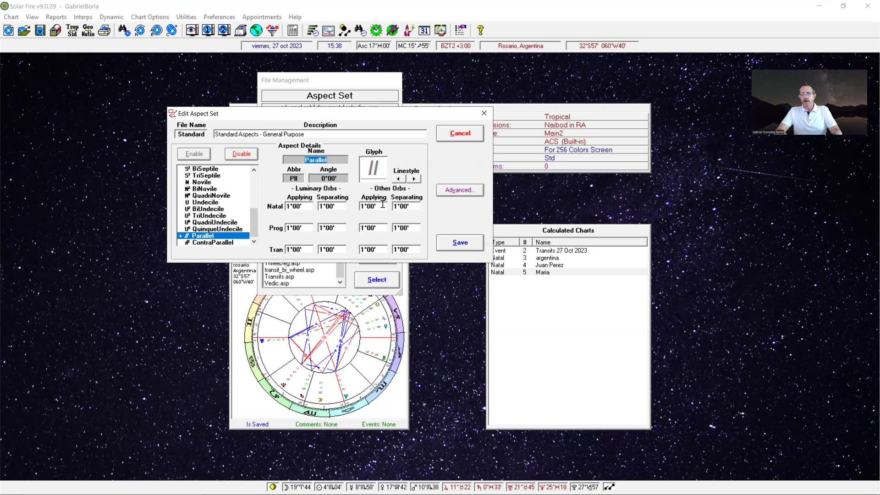
pyautogui.click(209, 243)
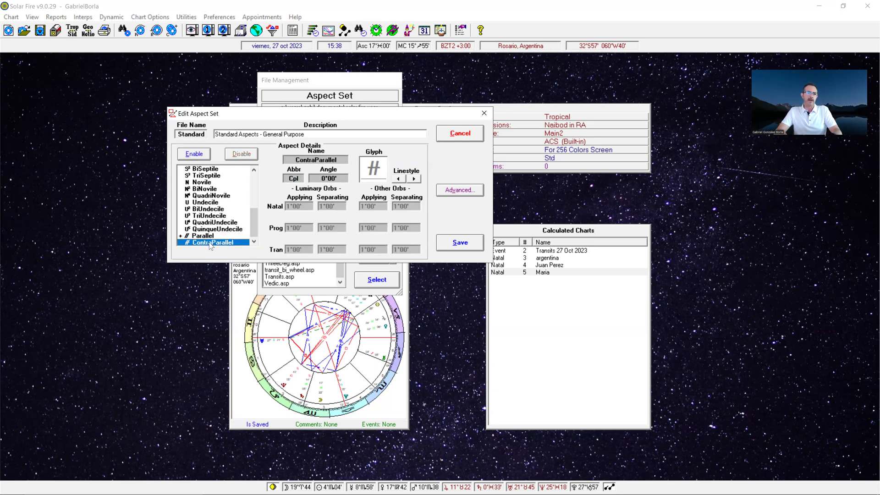
pyautogui.click(200, 157)
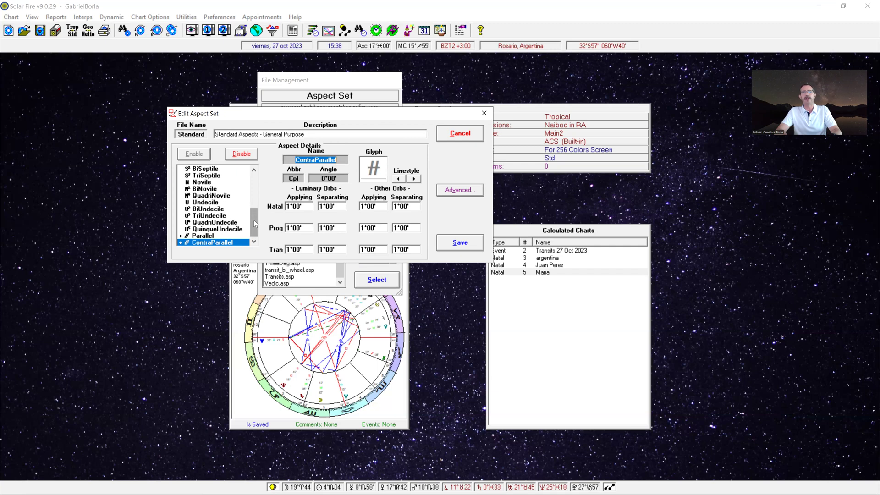
# Step: Save the edited aspect set and select Standard.asp as the active planet aspect set
pyautogui.scroll(5, 254, 219)
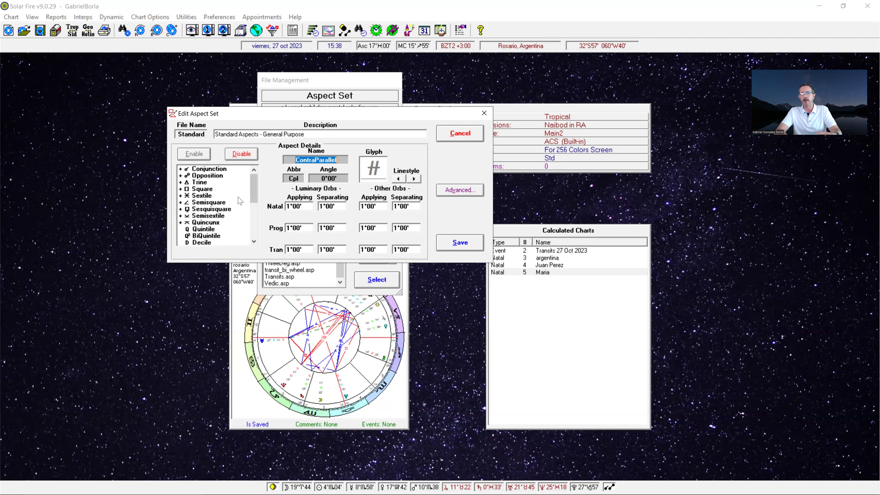
pyautogui.click(199, 170)
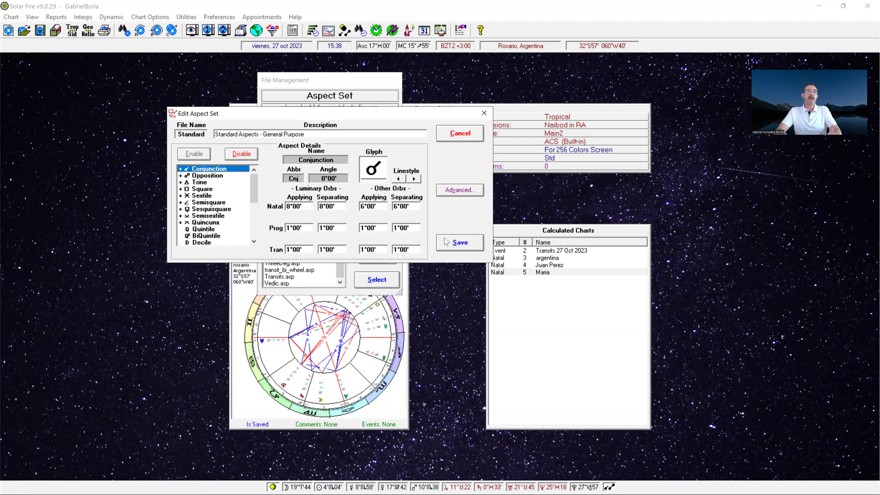
pyautogui.click(459, 242)
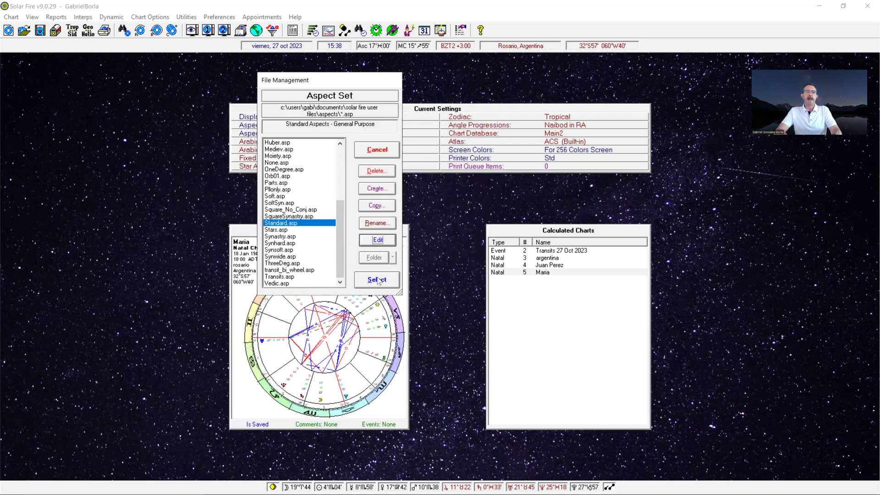
pyautogui.click(378, 280)
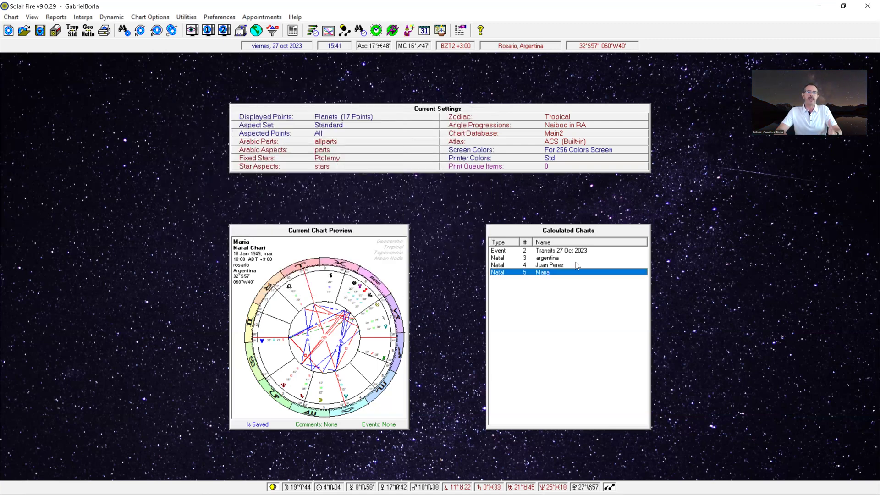
pyautogui.doubleClick(542, 273)
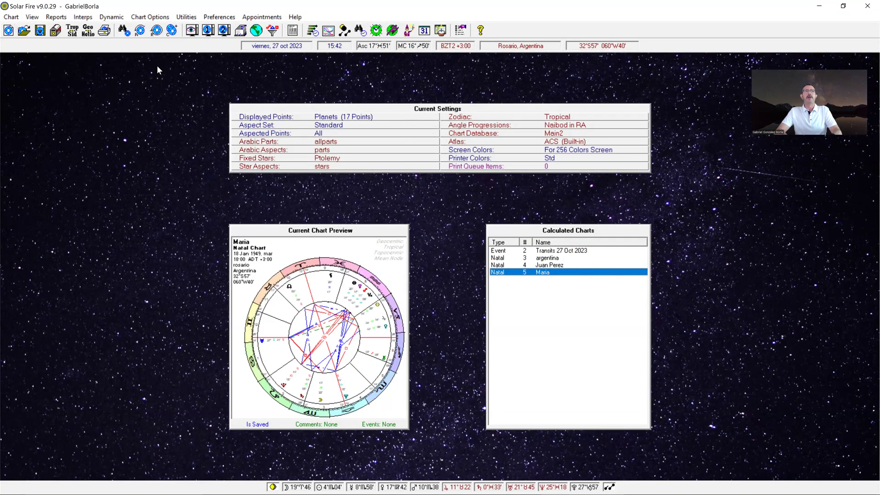
pyautogui.click(146, 19)
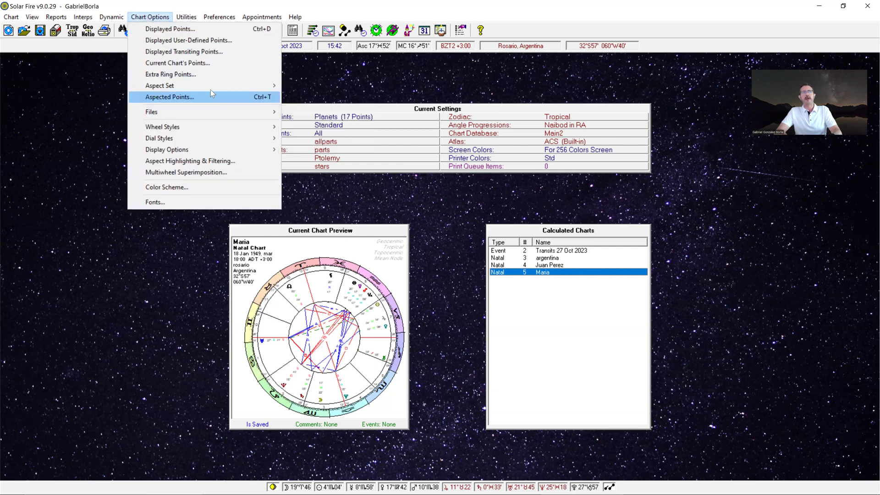
pyautogui.moveTo(211, 88)
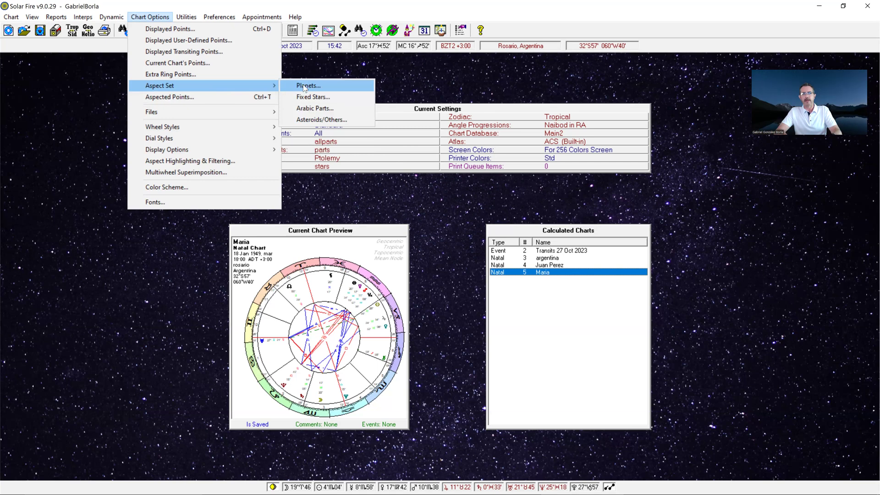
pyautogui.click(348, 199)
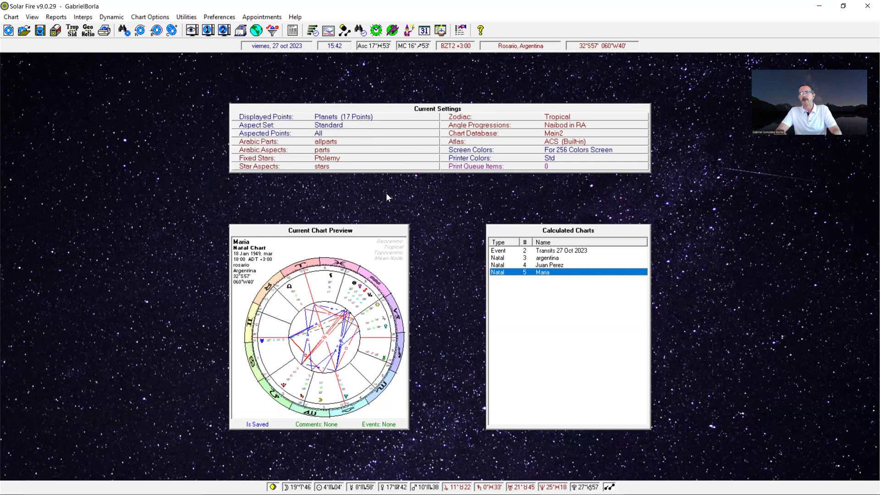
# Step: Reopen the Standard aspect set to examine the Conjunction orbs, and save and select it again
pyautogui.click(326, 129)
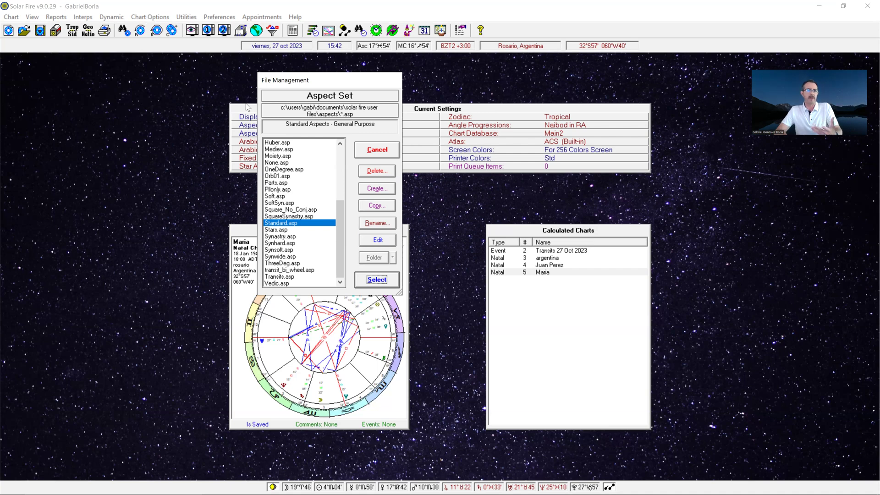
pyautogui.click(380, 240)
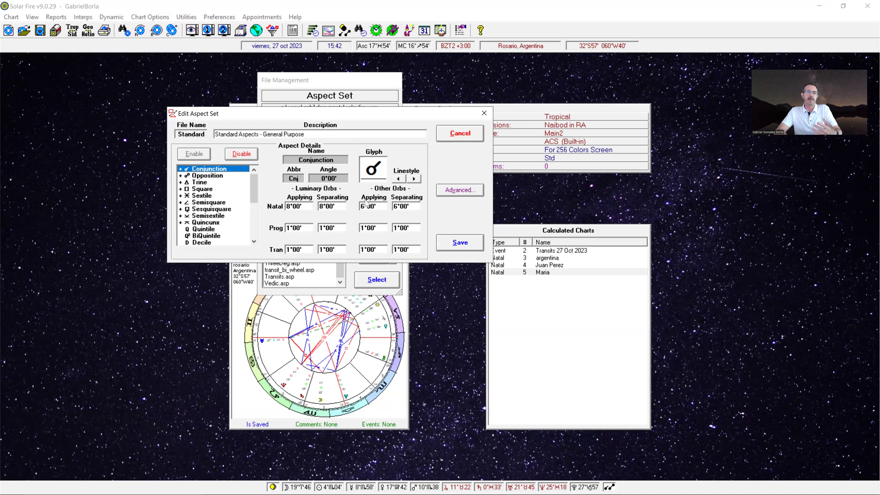
pyautogui.click(464, 244)
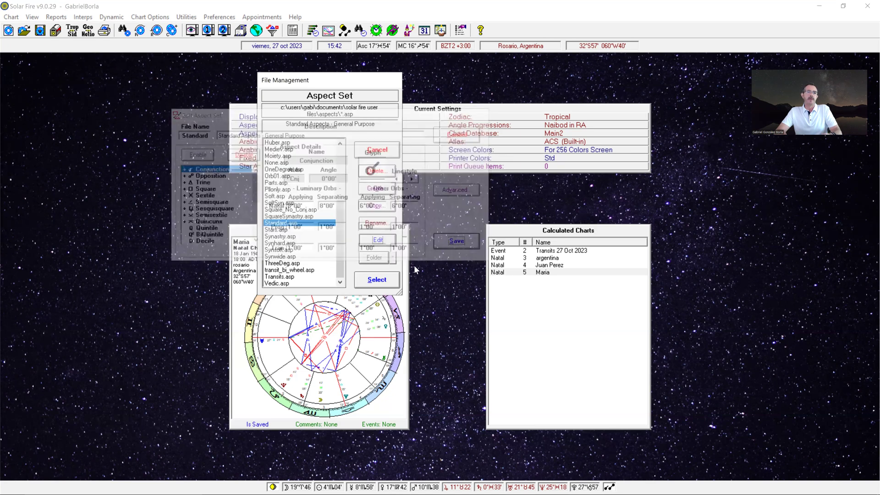
pyautogui.click(377, 280)
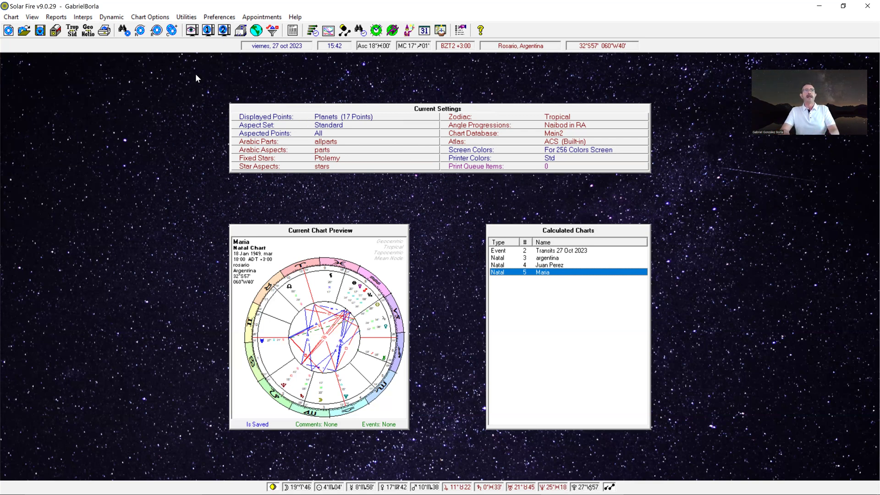
pyautogui.click(154, 21)
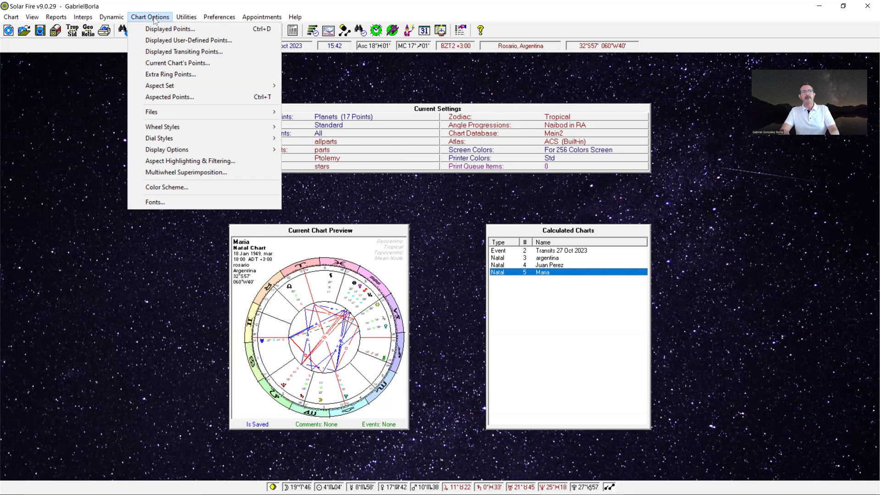
pyautogui.moveTo(206, 128)
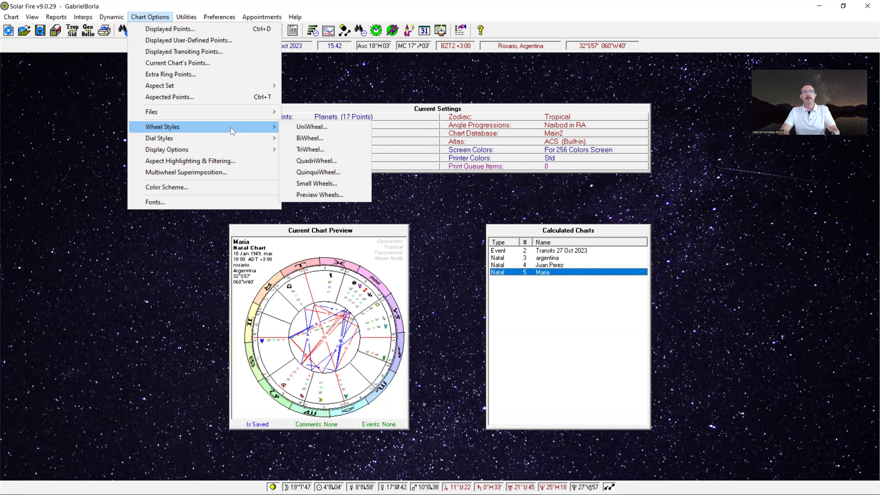
pyautogui.click(154, 18)
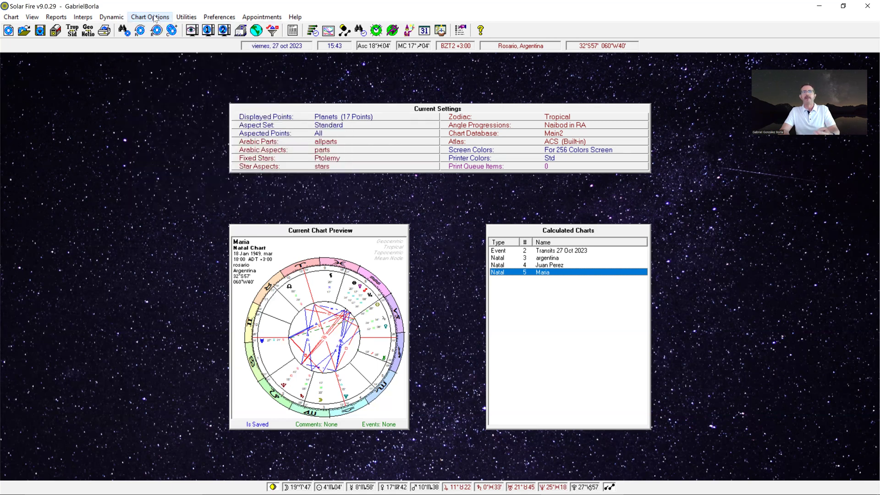
# Step: Preview several BiWheel designs and select BiBothHouses.wh2 as the BiWheel style
pyautogui.click(155, 18)
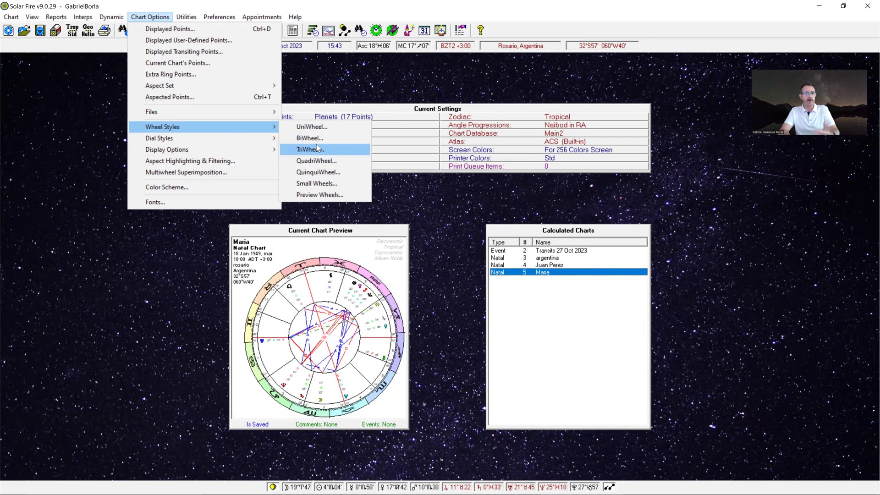
pyautogui.click(316, 141)
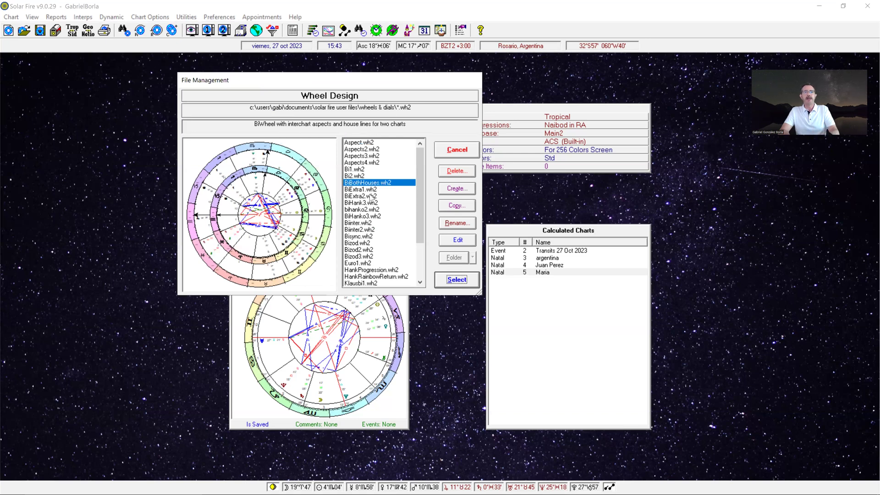
pyautogui.click(361, 169)
pyautogui.click(361, 176)
pyautogui.click(362, 156)
pyautogui.click(362, 162)
pyautogui.click(362, 176)
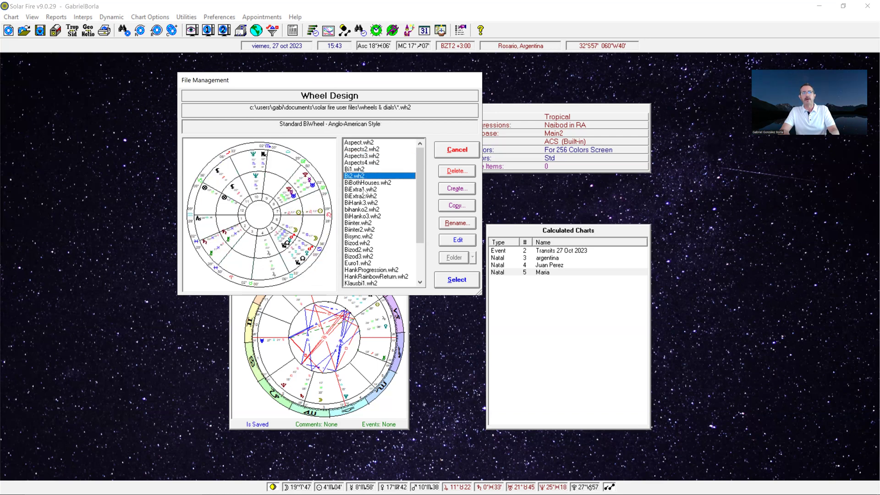
pyautogui.click(364, 202)
pyautogui.click(362, 223)
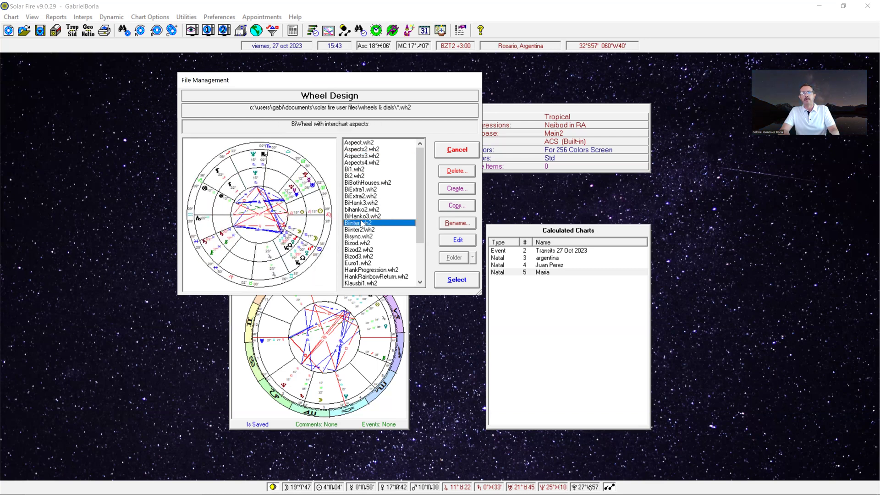
pyautogui.click(364, 183)
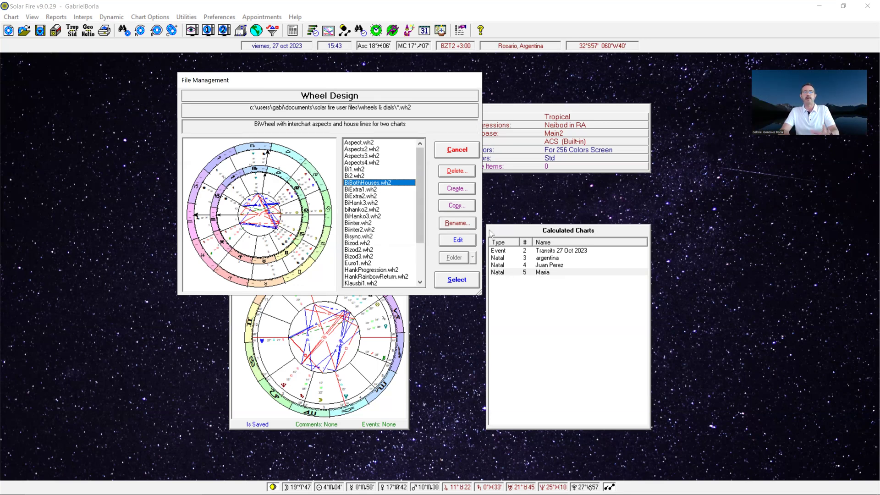
pyautogui.click(469, 280)
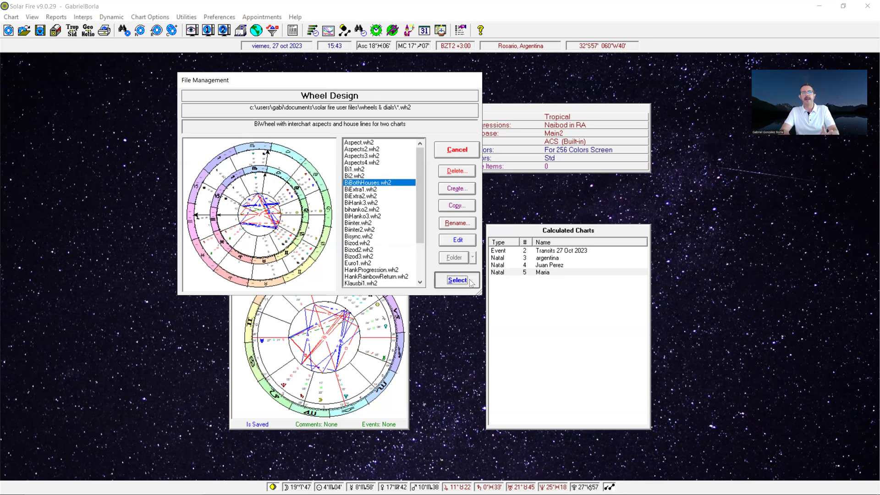
# Step: Select natal chart number 4 and open its animated biwheel with the 27 Oct 2023 transits in a maximized window
pyautogui.click(543, 266)
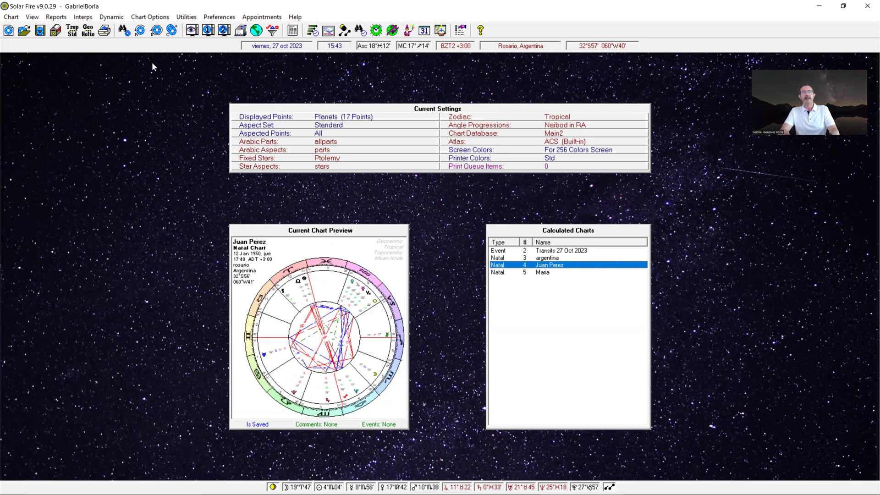
pyautogui.click(112, 17)
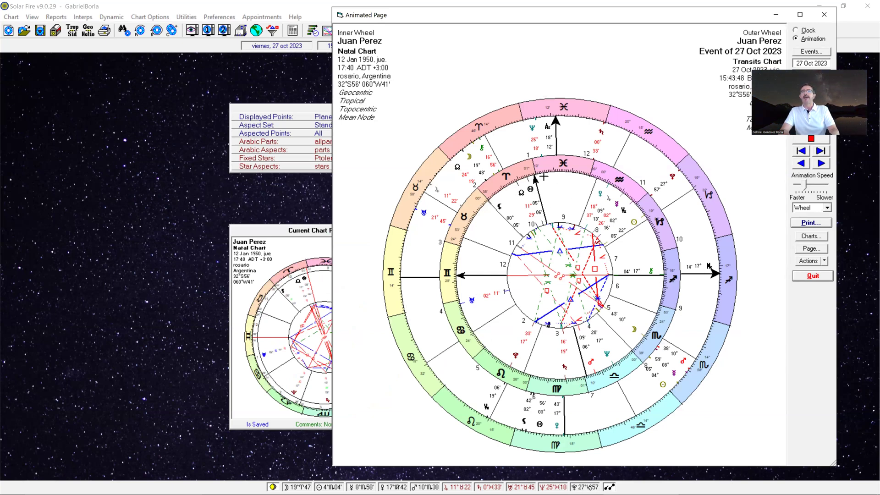
pyautogui.click(800, 14)
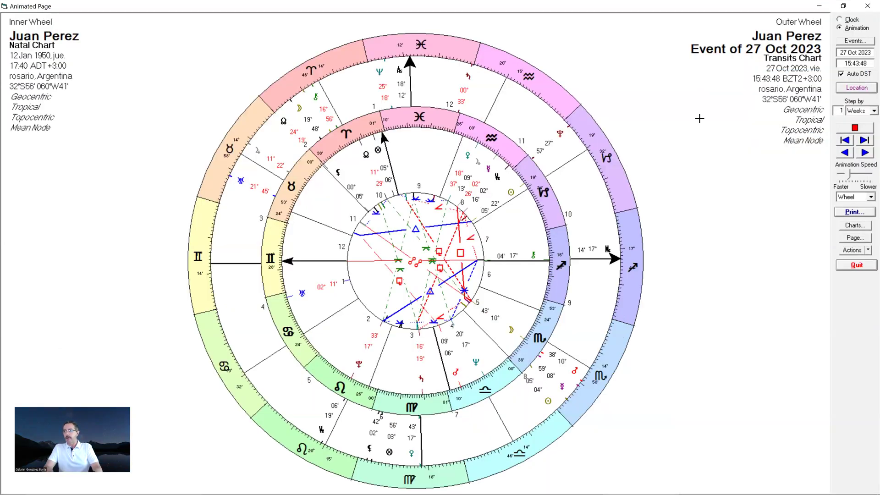
# Step: Set the animation interval to 1 day, advance the transits day by day to 1 Nov 2023, and close the animated page
pyautogui.click(867, 112)
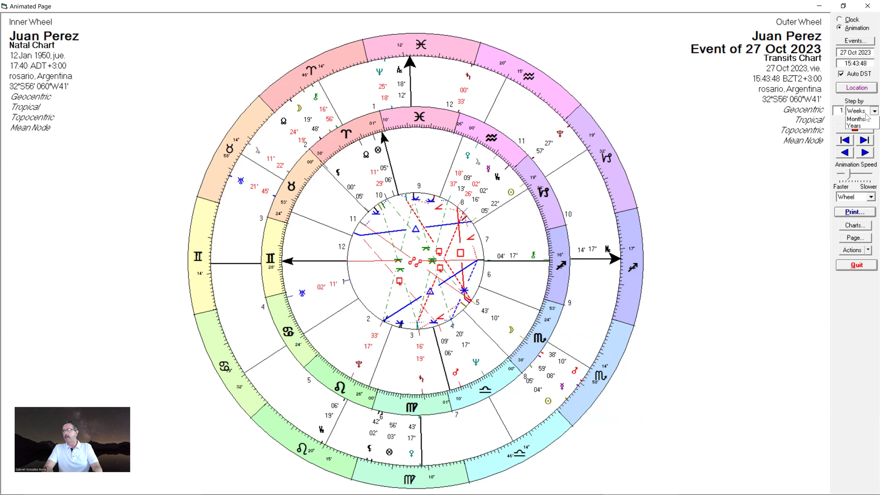
pyautogui.click(866, 139)
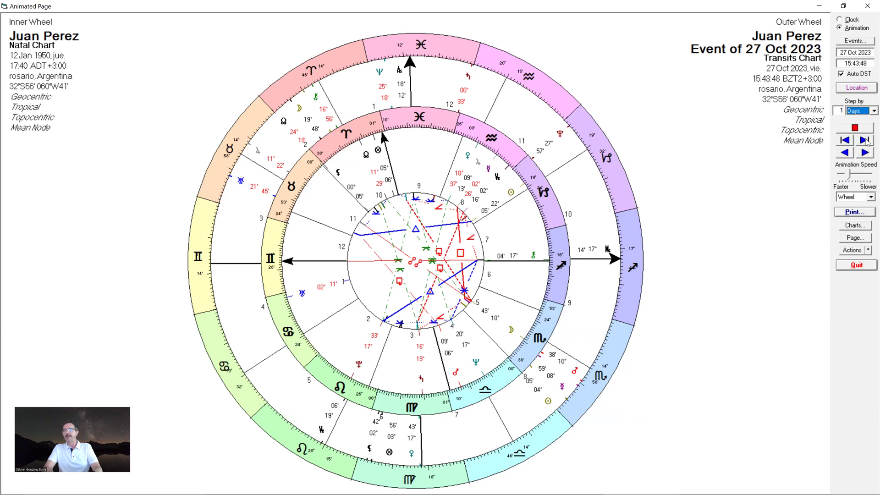
pyautogui.click(864, 140)
pyautogui.doubleClick(866, 142)
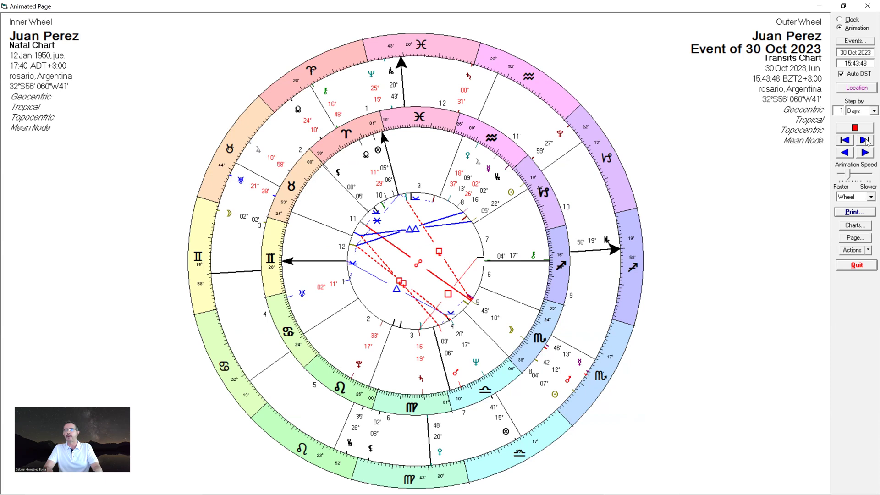
pyautogui.doubleClick(865, 140)
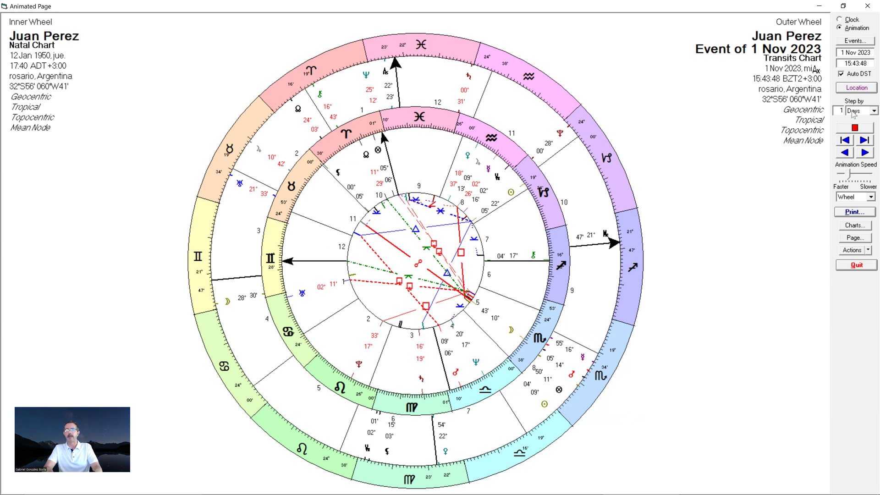
pyautogui.click(868, 6)
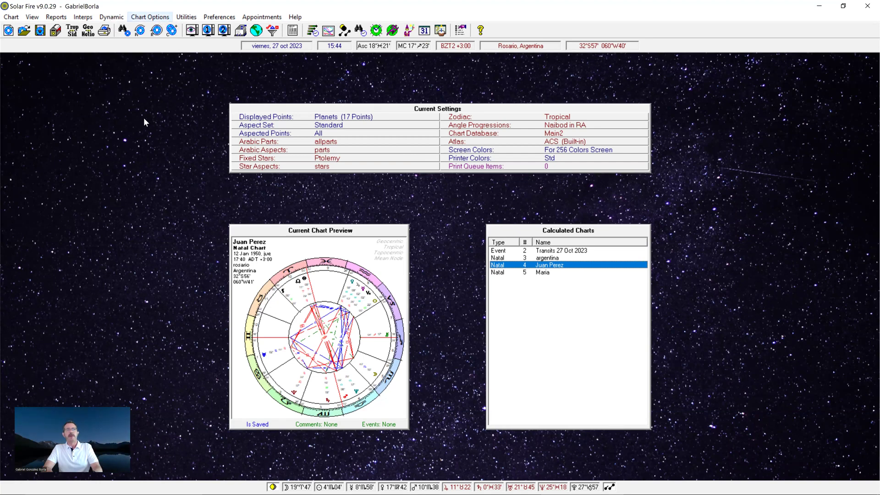
# Step: Reopen the animated biwheel, play the daily transits backward and forward until 29 Nov 2023, and close it
pyautogui.hotkey('alt', 'd')
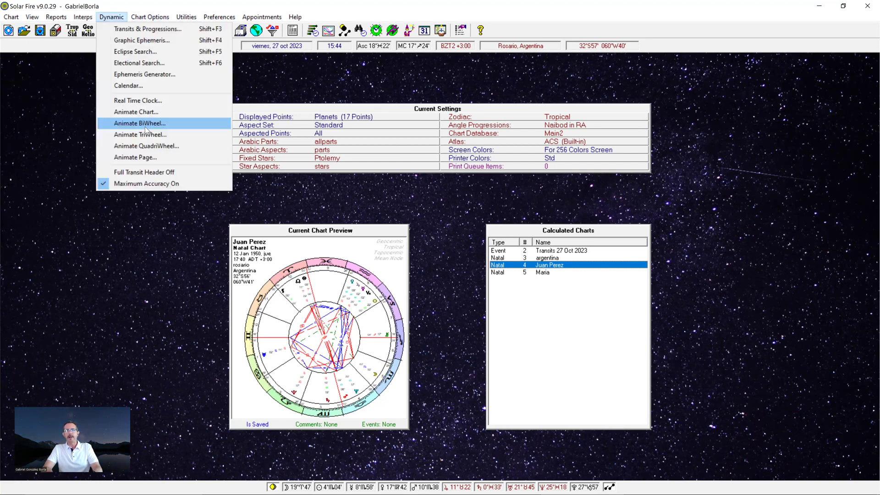
pyautogui.click(145, 126)
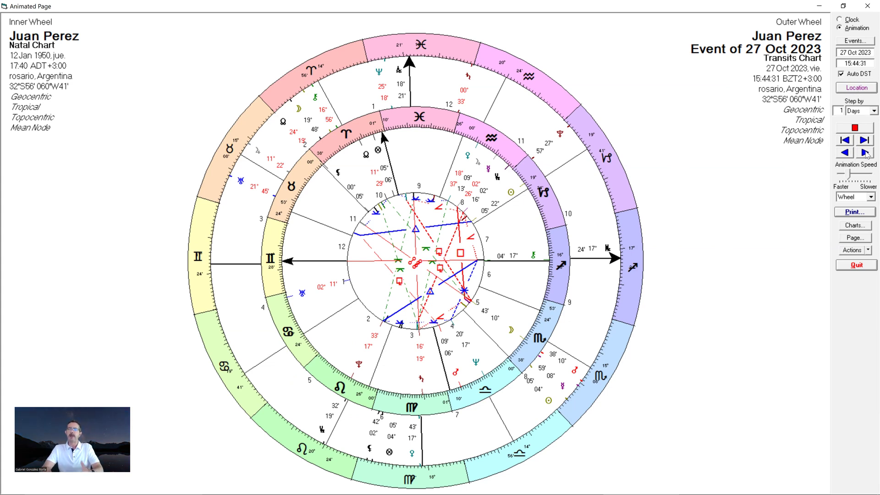
pyautogui.click(845, 141)
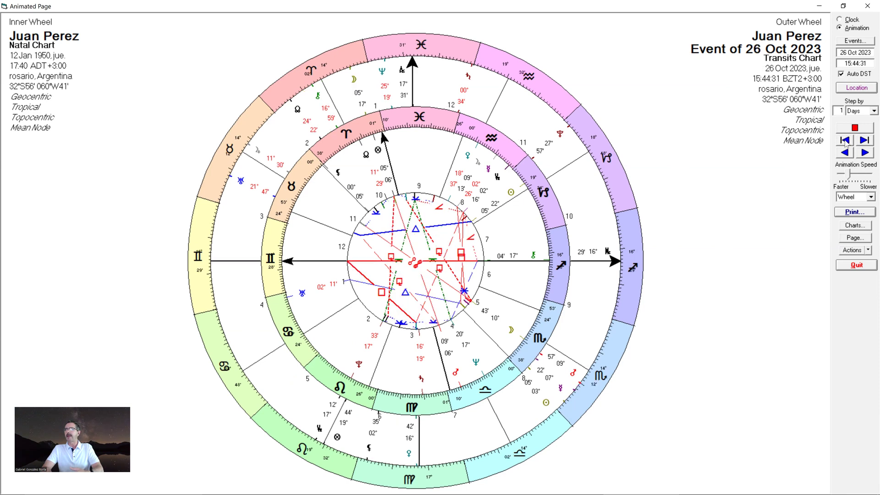
pyautogui.click(865, 140)
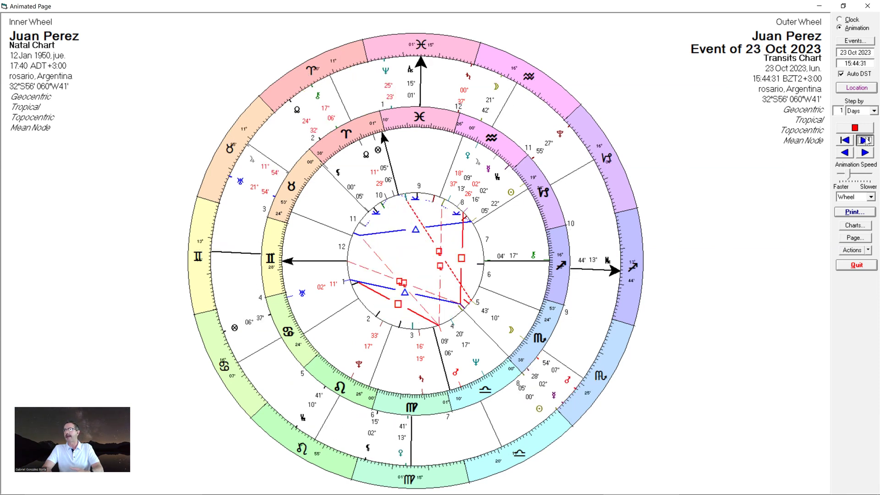
pyautogui.click(865, 153)
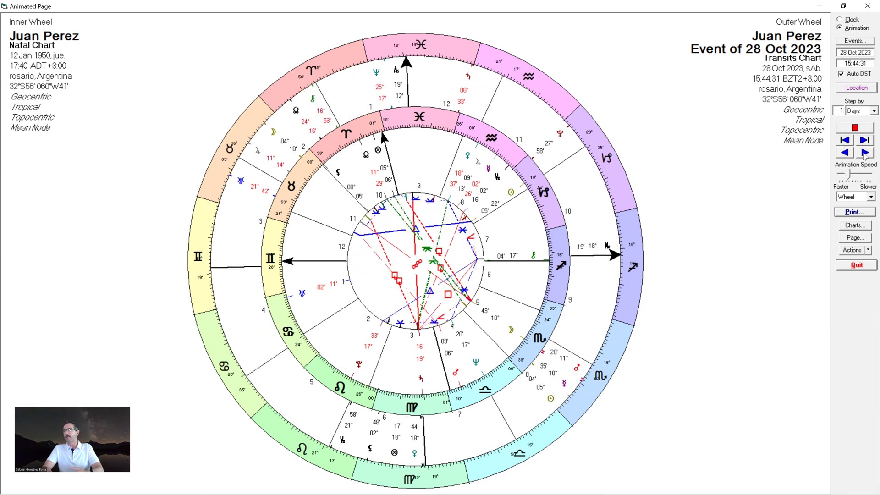
pyautogui.click(853, 127)
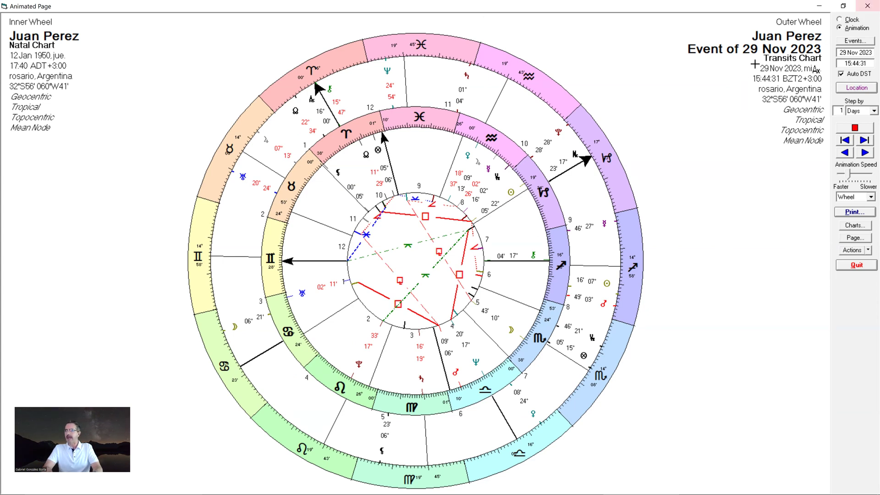
pyautogui.click(867, 6)
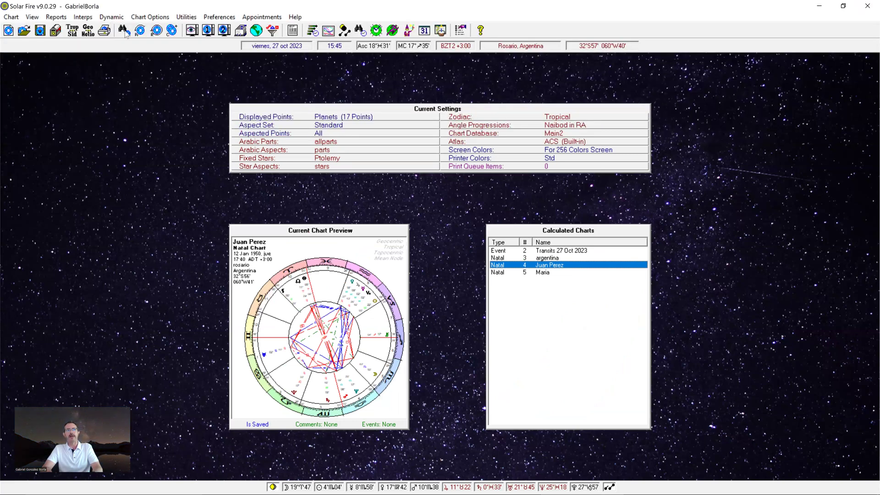
# Step: Open the animated biwheel again, step the transits forward and back one day at a time to 26 Oct 2023, and close it
pyautogui.click(112, 17)
pyautogui.click(137, 123)
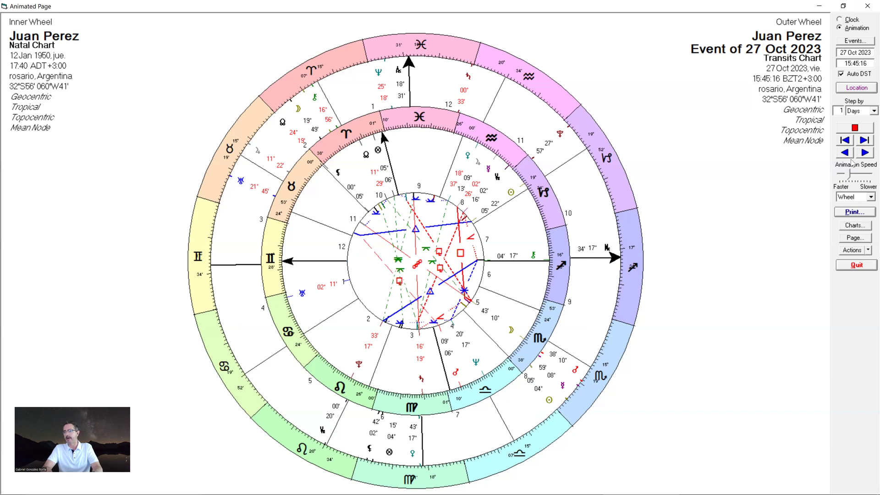
pyautogui.click(867, 141)
pyautogui.click(867, 142)
pyautogui.click(867, 141)
pyautogui.click(866, 141)
pyautogui.click(850, 141)
pyautogui.click(850, 141)
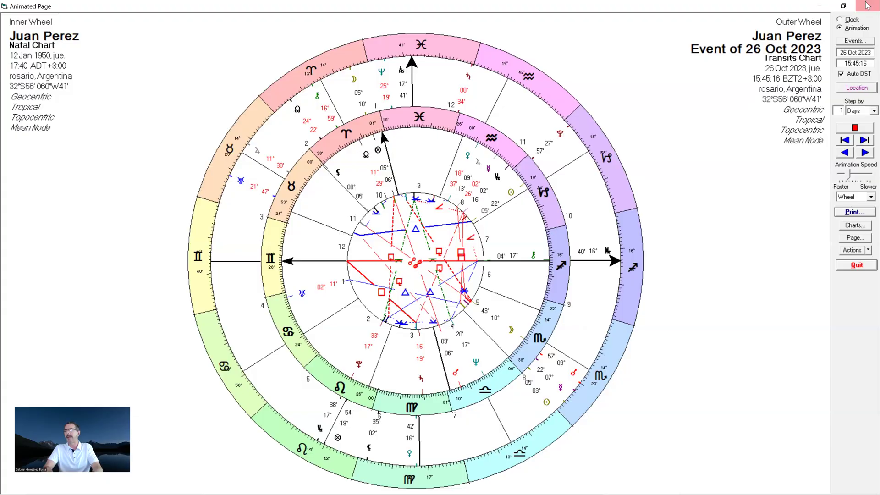
pyautogui.click(867, 5)
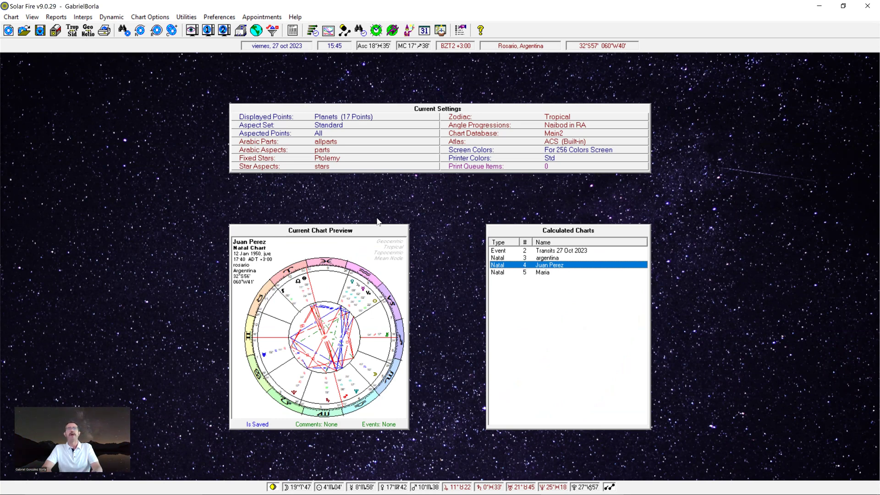
# Step: Generate an Antiscia - 0° Cap chart from natal chart number 4
pyautogui.doubleClick(543, 267)
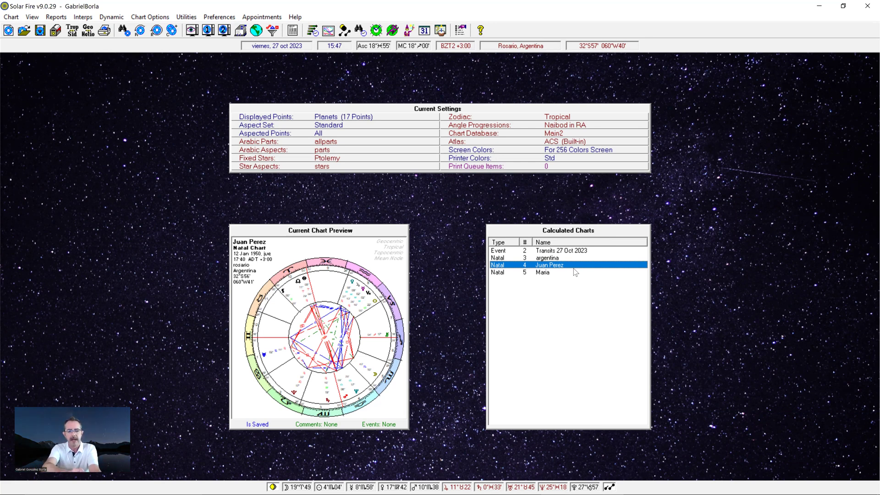
pyautogui.hotkey('ctrl', 'h')
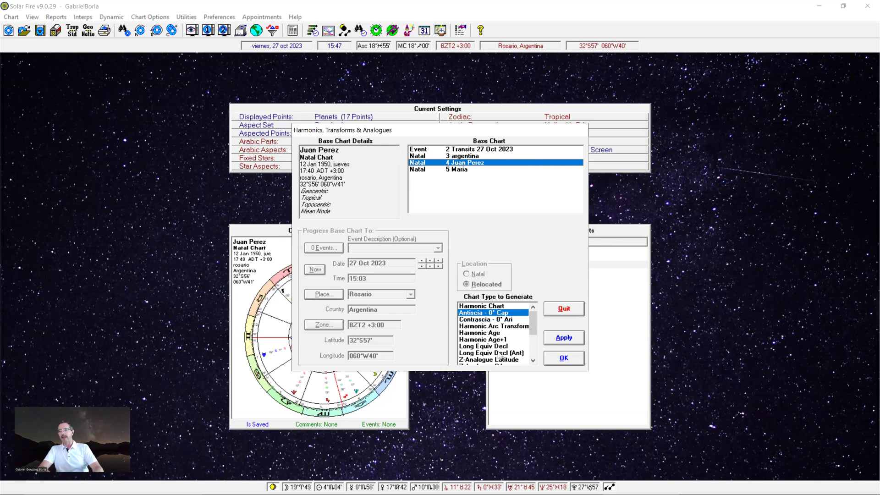
pyautogui.scroll(-2, 506, 351)
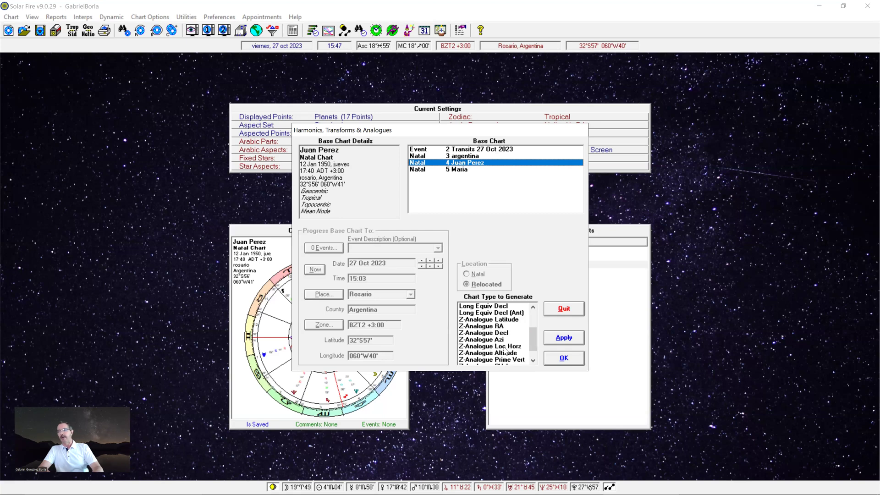
pyautogui.scroll(1, 505, 351)
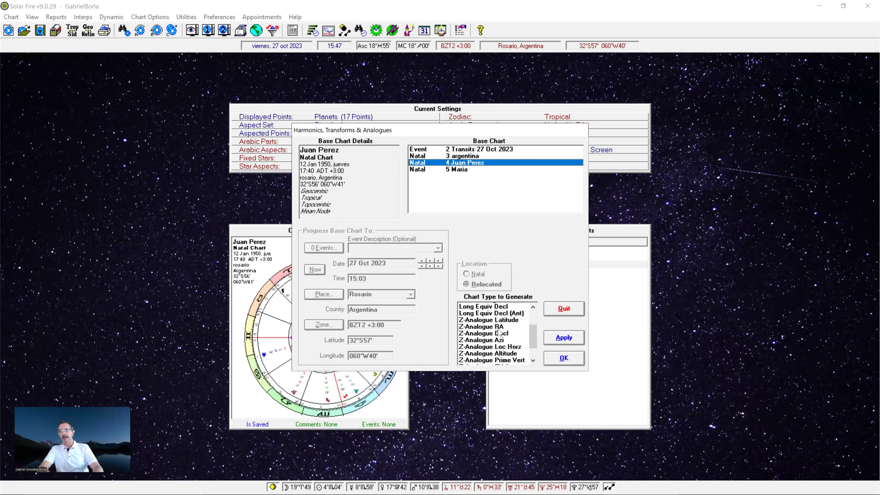
pyautogui.scroll(2, 487, 316)
pyautogui.click(485, 313)
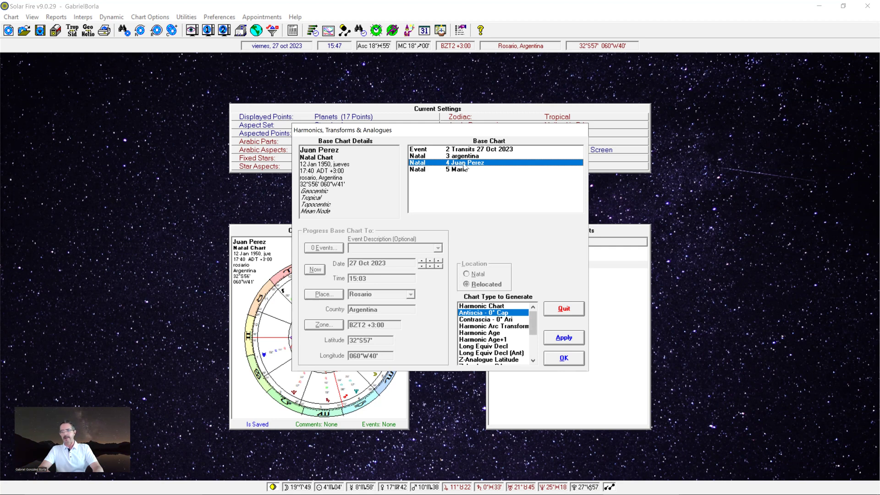
pyautogui.click(563, 358)
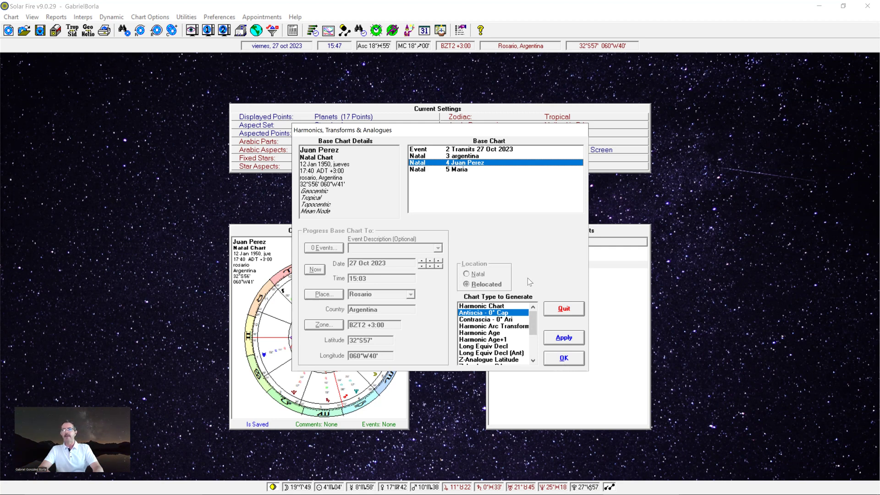
# Step: View the new Antiscia chart full size and compare its preview with that of natal chart number 4
pyautogui.doubleClick(534, 280)
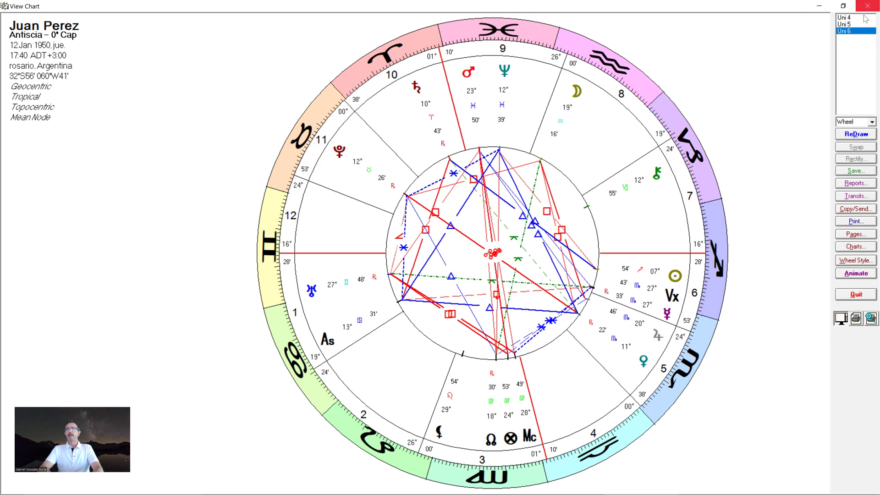
pyautogui.press('Escape')
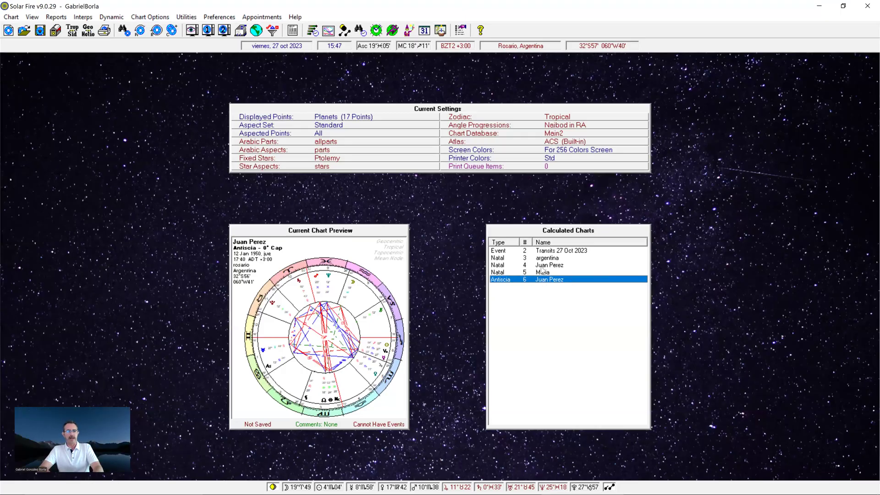
pyautogui.click(541, 268)
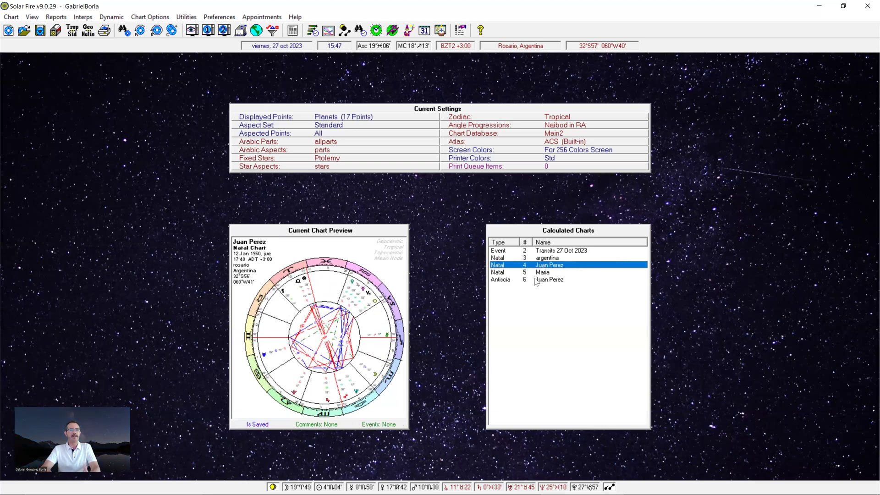
pyautogui.click(536, 280)
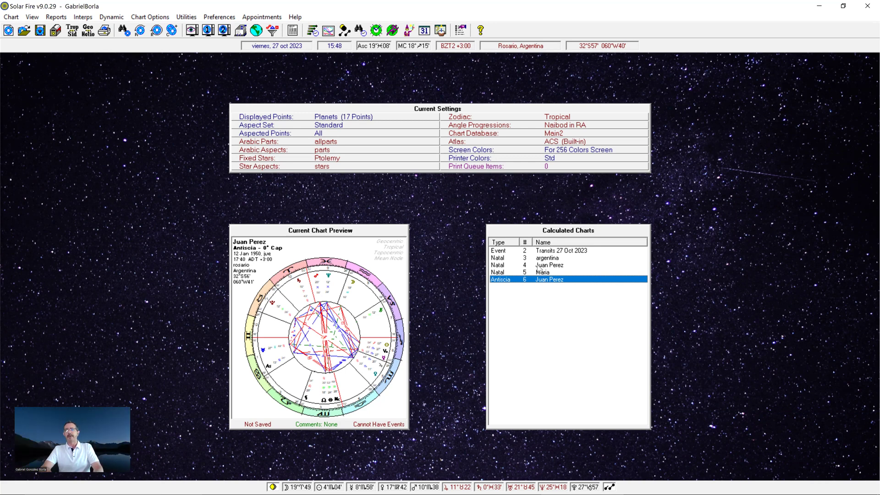
pyautogui.click(539, 266)
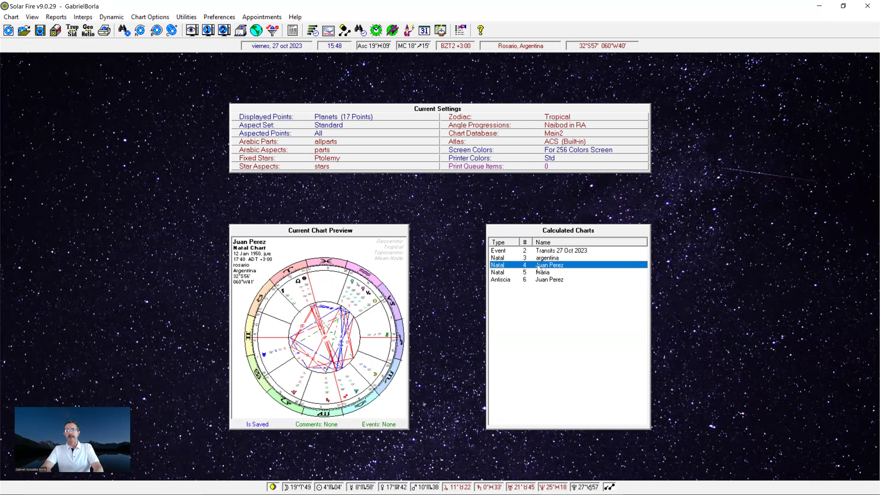
# Step: Display natal chart number 4 with the single-chart aspect grid page from the Grids category, and close the chart view
pyautogui.doubleClick(538, 265)
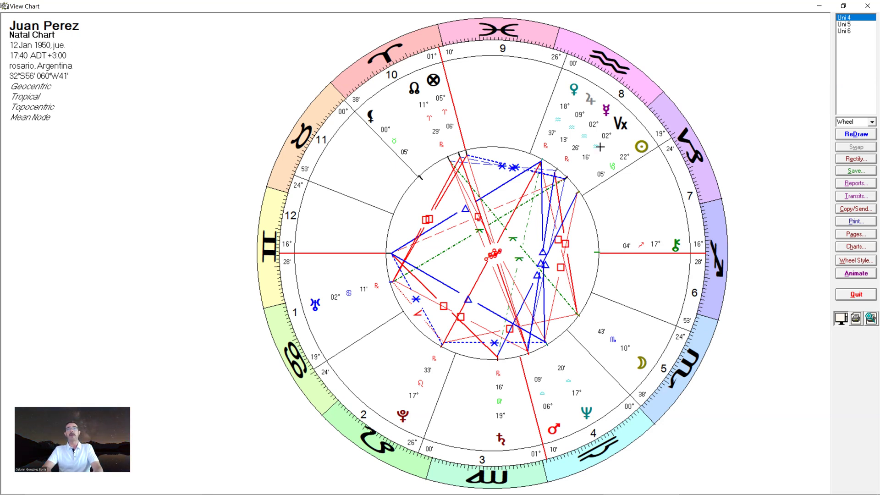
pyautogui.click(867, 7)
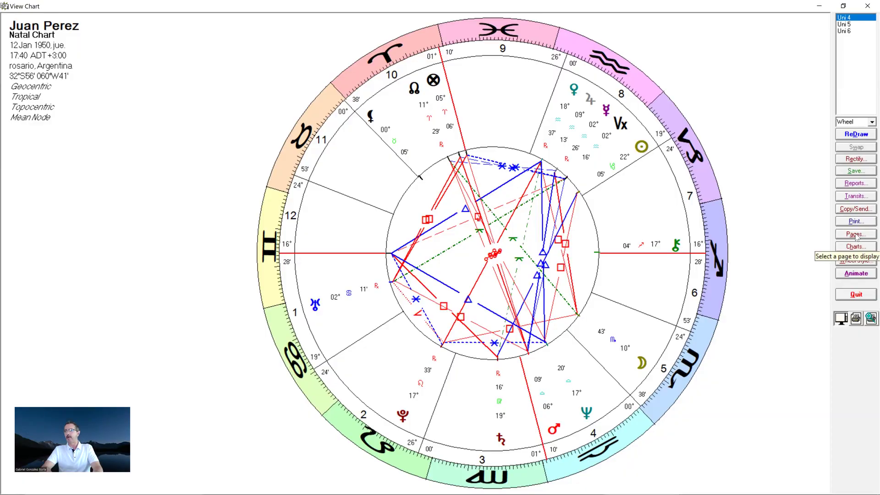
pyautogui.click(855, 235)
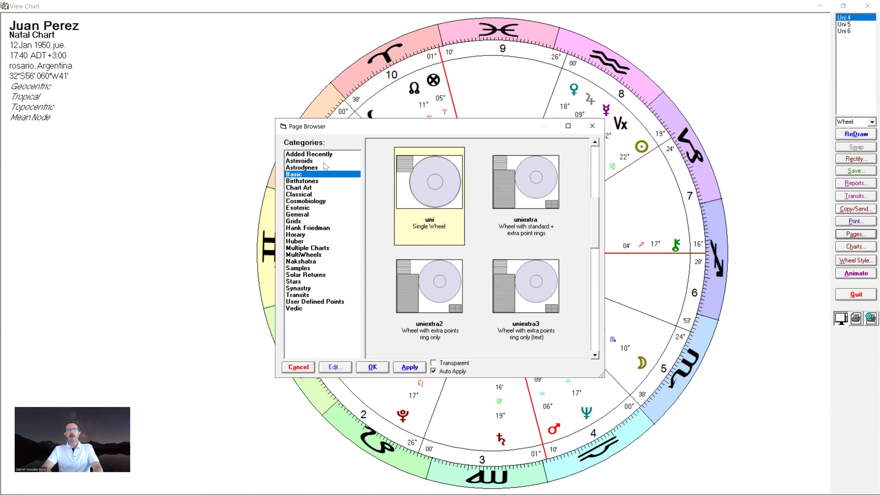
pyautogui.click(295, 222)
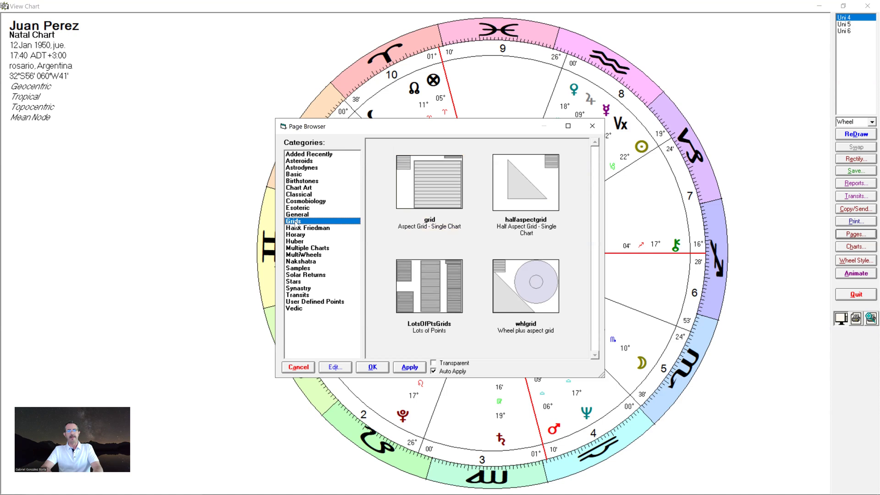
pyautogui.click(433, 182)
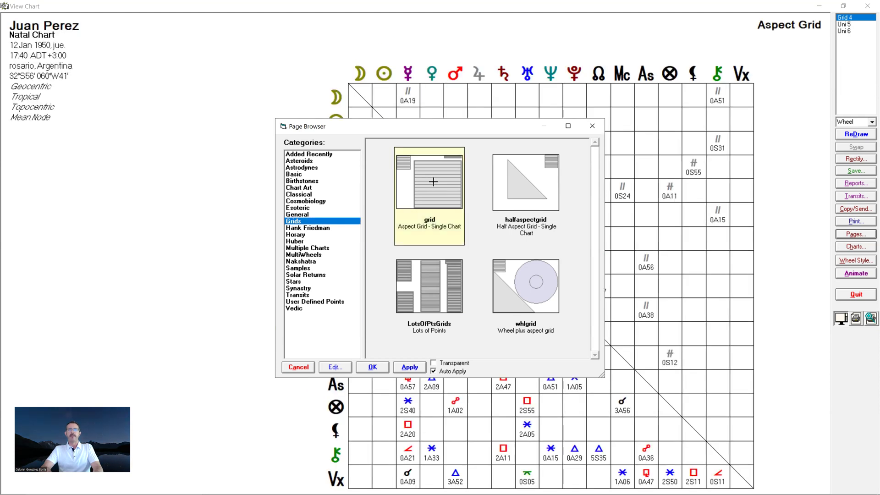
pyautogui.click(378, 367)
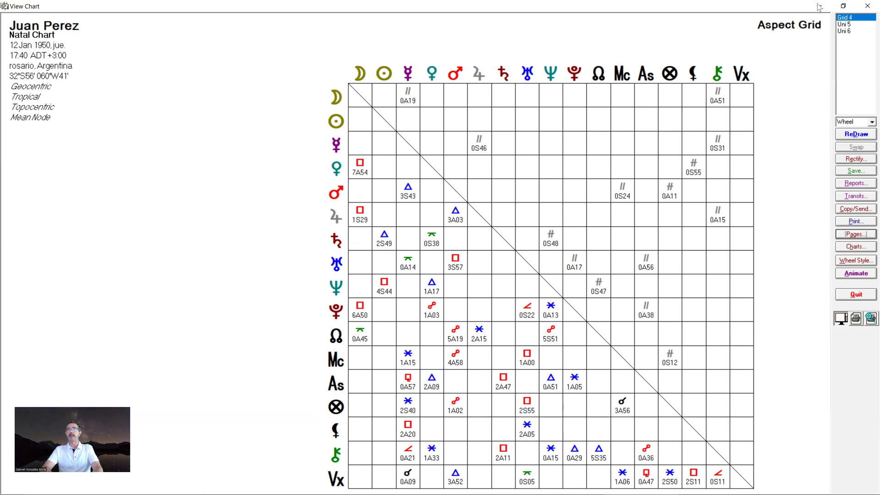
pyautogui.click(867, 6)
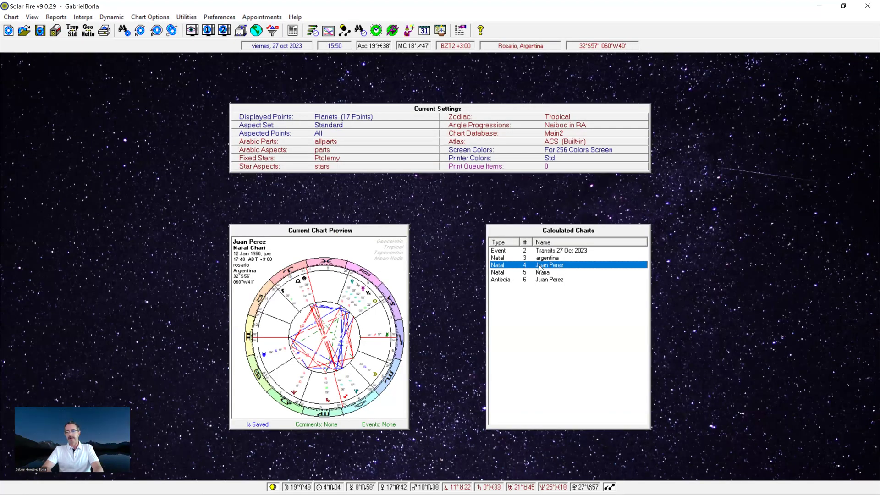
# Step: Open the wheel of natal chart number 4 and switch through the aspect grid to the wheel of natal chart number 5
pyautogui.doubleClick(540, 267)
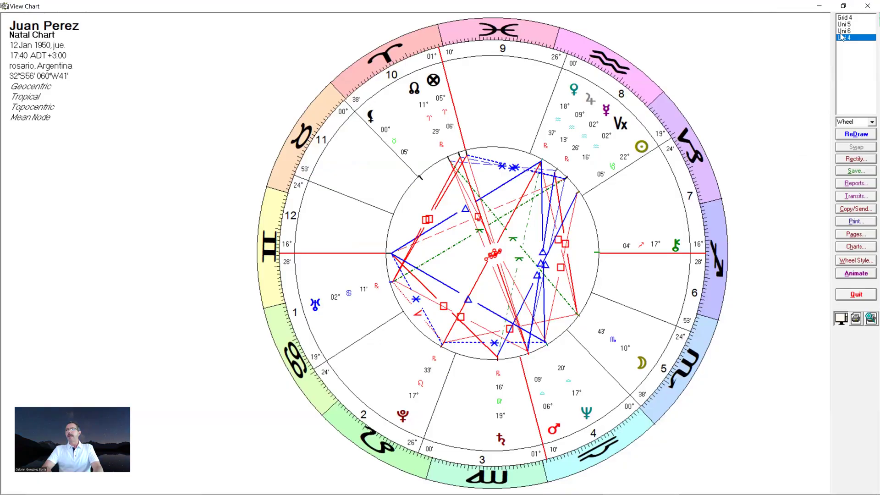
pyautogui.click(844, 18)
pyautogui.click(846, 25)
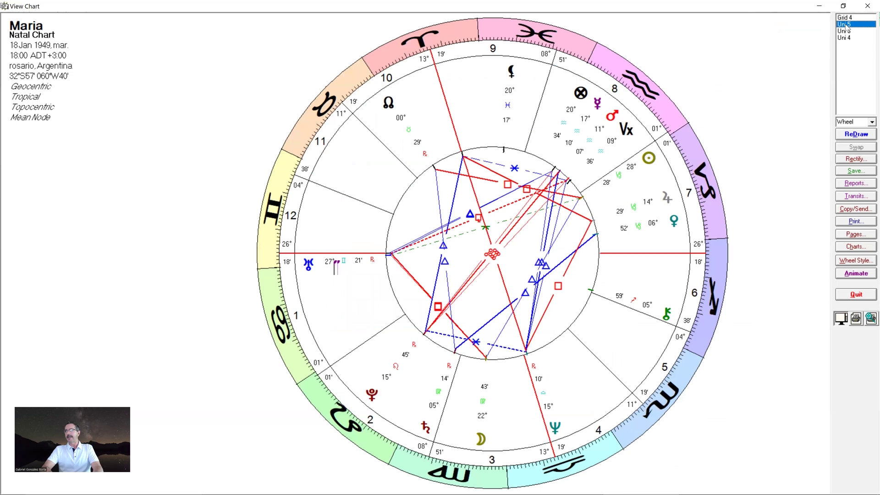
# Step: Review the aspect grid, natal chart number 5, Antiscia chart number 6 and natal chart number 4, and close the chart view
pyautogui.click(867, 6)
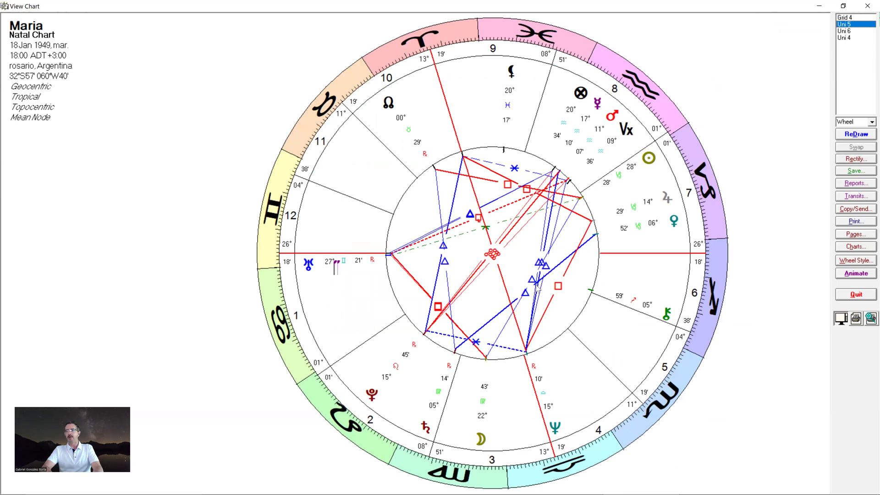
pyautogui.doubleClick(542, 266)
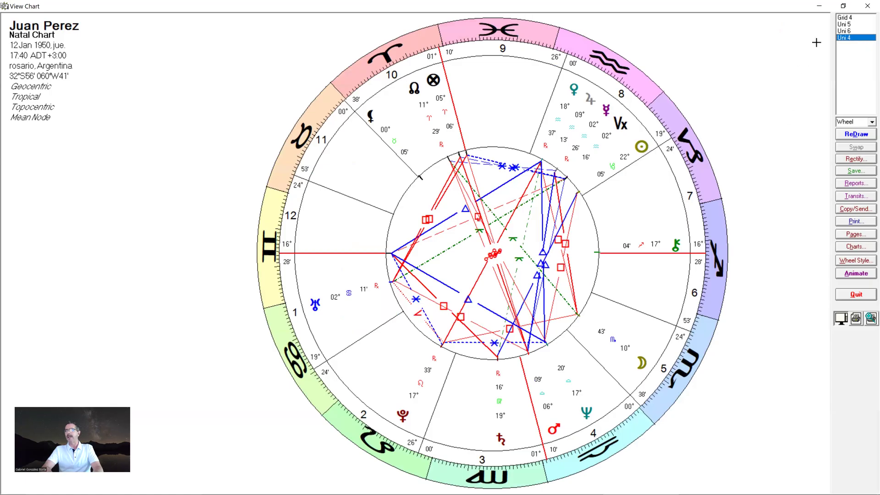
pyautogui.click(844, 18)
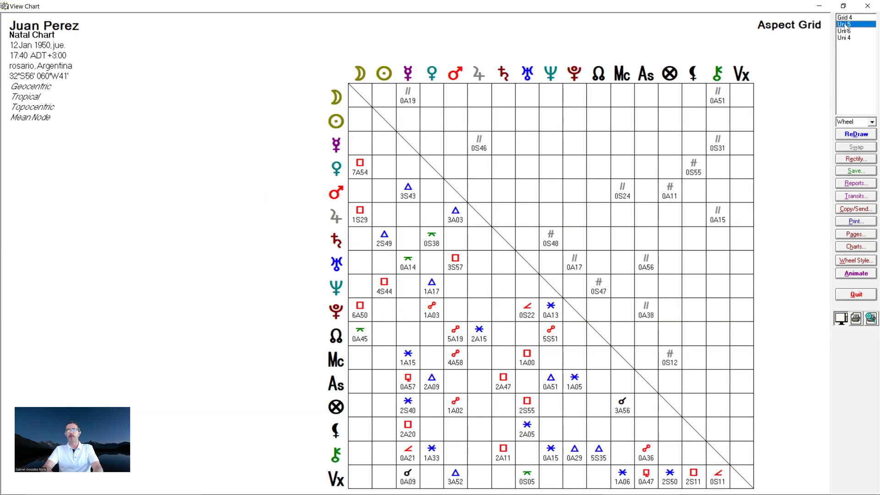
pyautogui.click(845, 25)
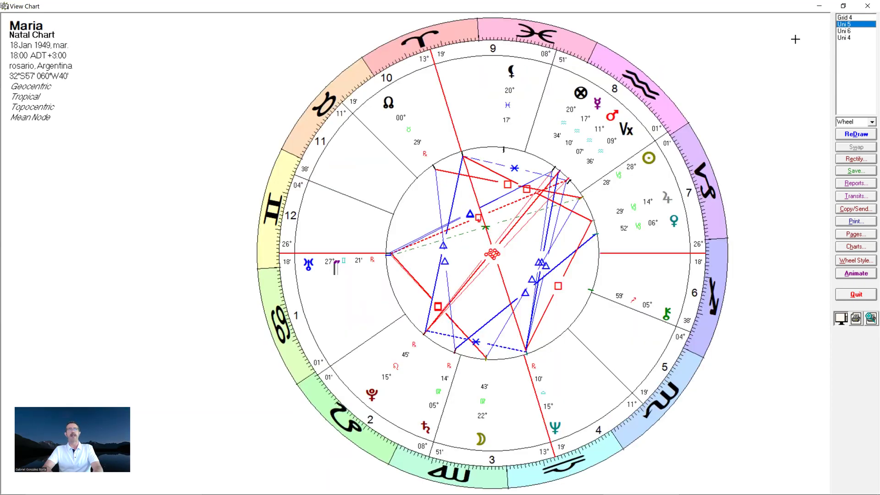
pyautogui.press('Down')
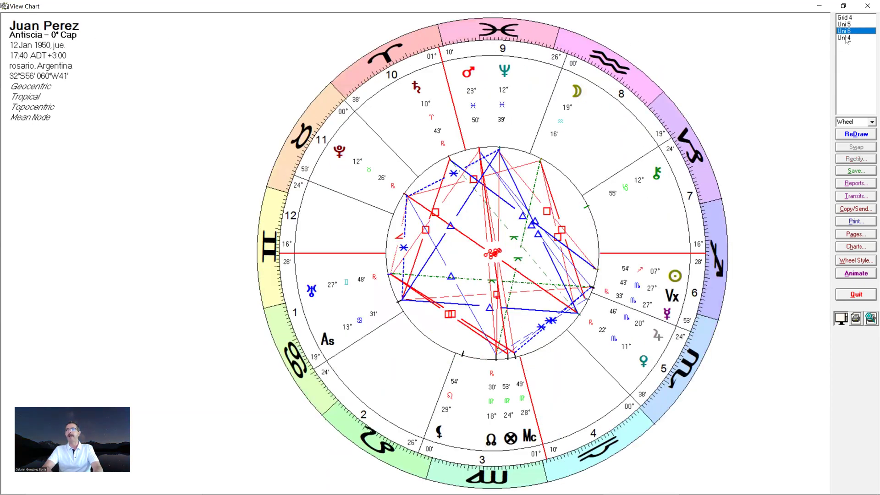
pyautogui.press('Down')
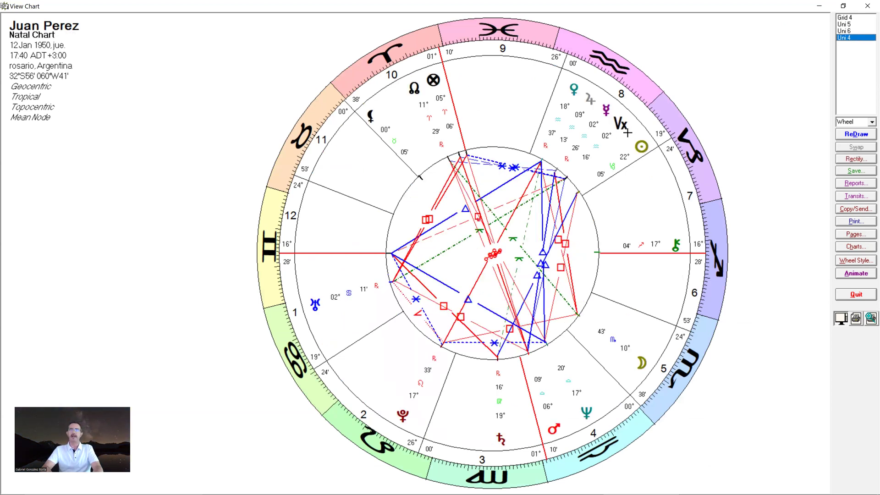
pyautogui.click(867, 6)
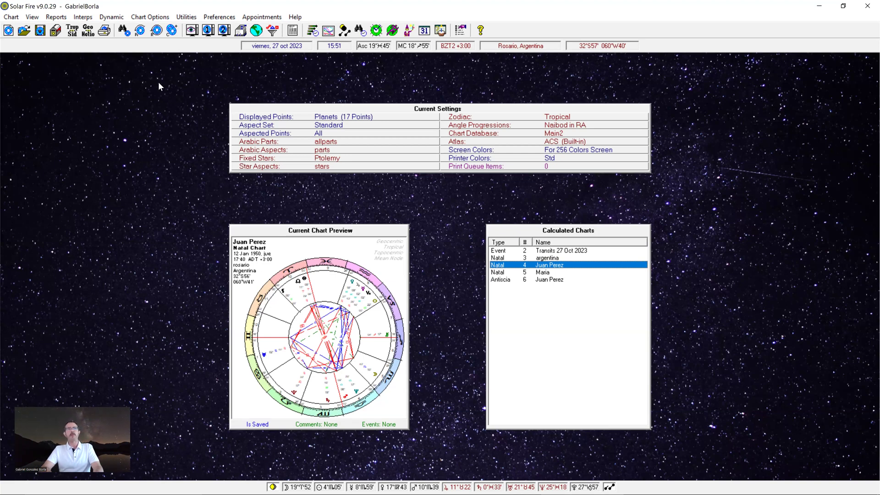
# Step: Open an animated biwheel of transits around natal chart number 4 and set its step interval to 1 year
pyautogui.click(118, 18)
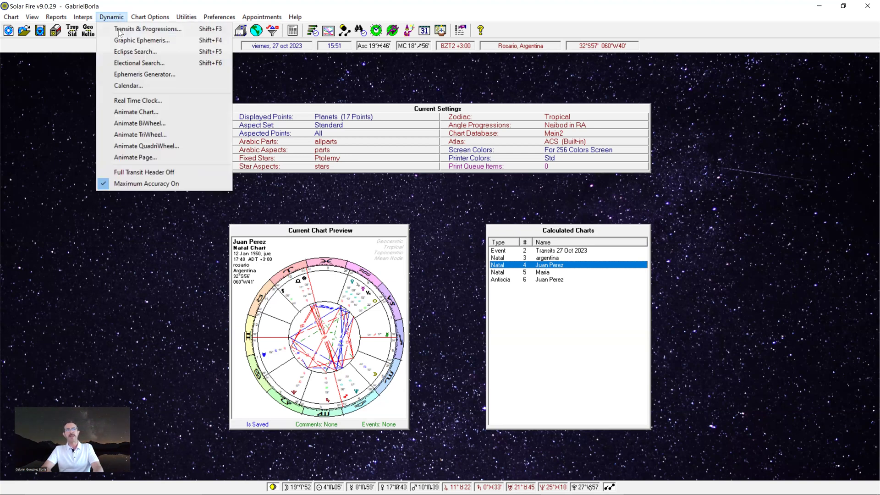
pyautogui.click(158, 123)
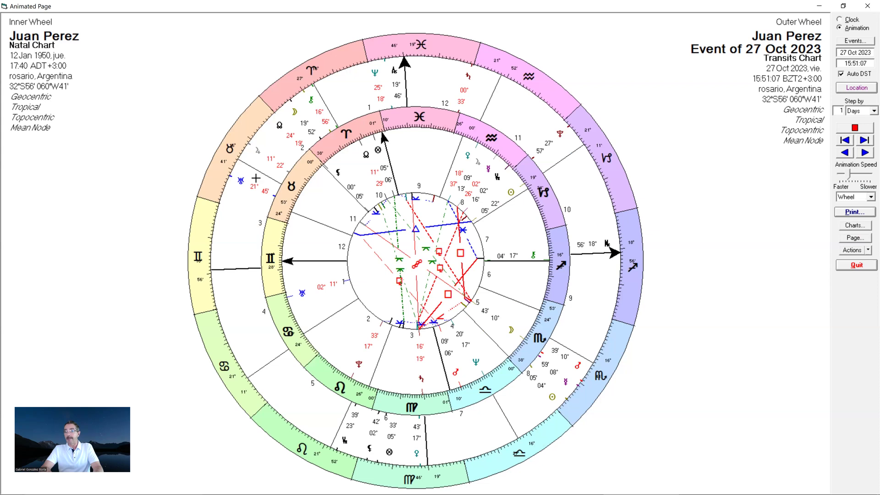
pyautogui.click(867, 112)
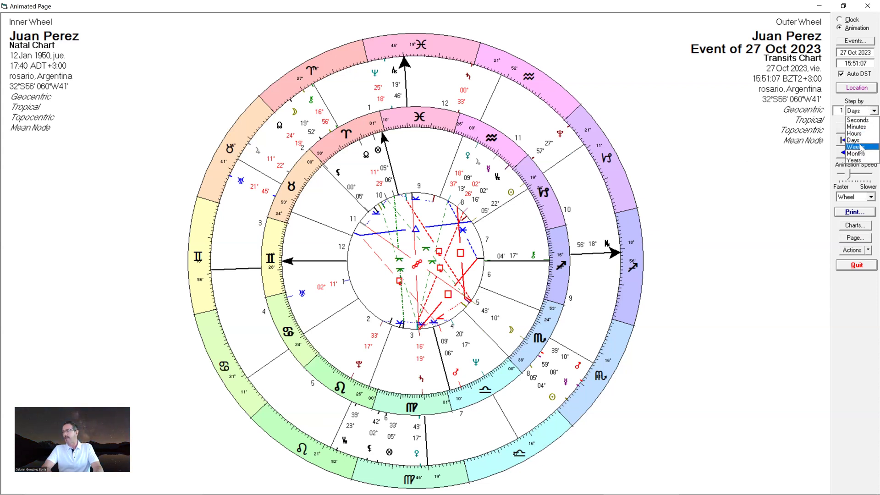
pyautogui.click(861, 149)
pyautogui.click(866, 112)
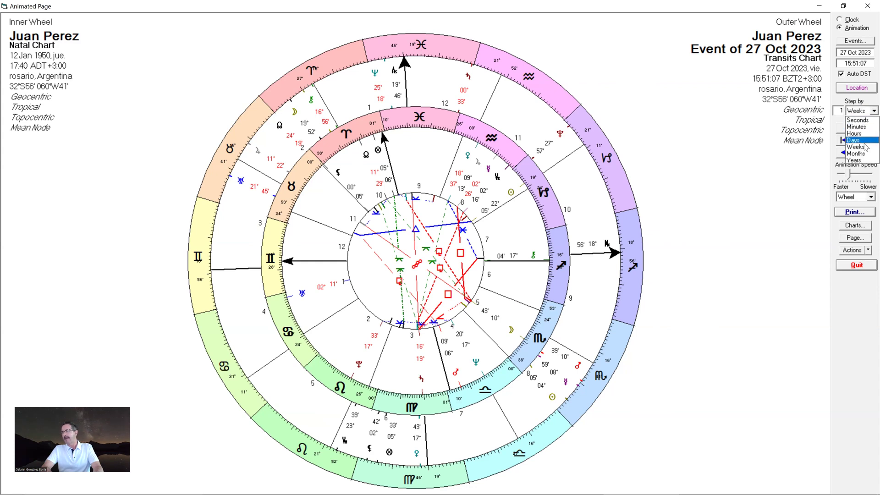
pyautogui.click(865, 148)
pyautogui.click(867, 113)
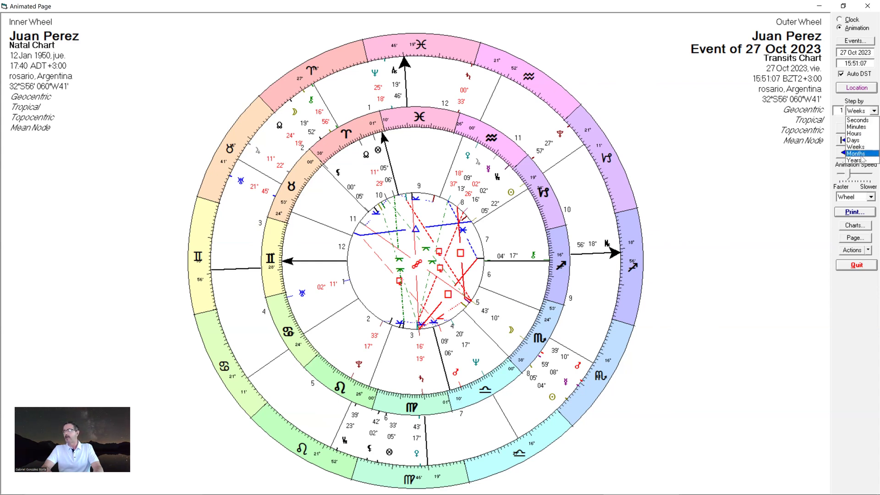
pyautogui.click(862, 162)
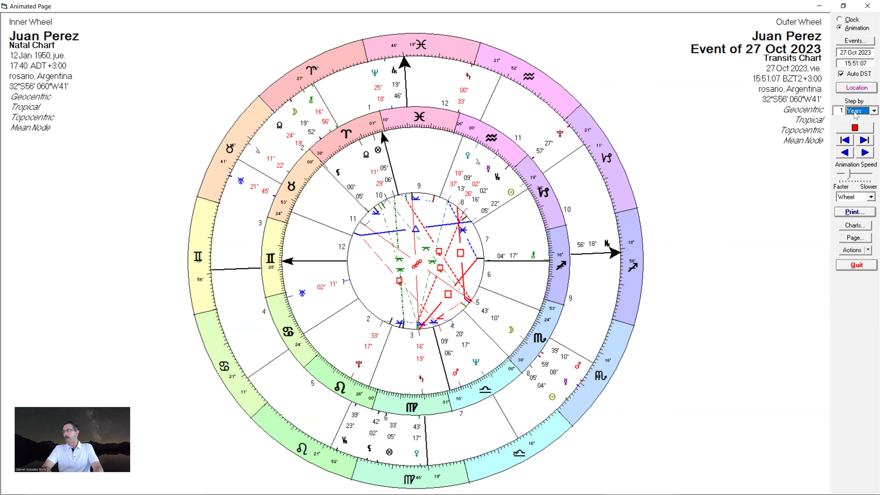
# Step: Move the transits one year back to 27 Oct 2022 and three years forward to 27 Oct 2025
pyautogui.click(845, 140)
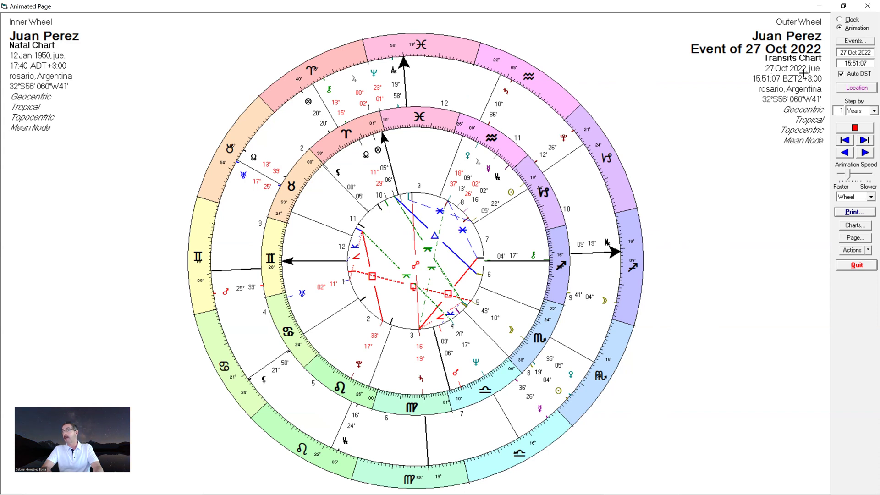
pyautogui.click(864, 141)
pyautogui.click(864, 140)
pyautogui.click(863, 141)
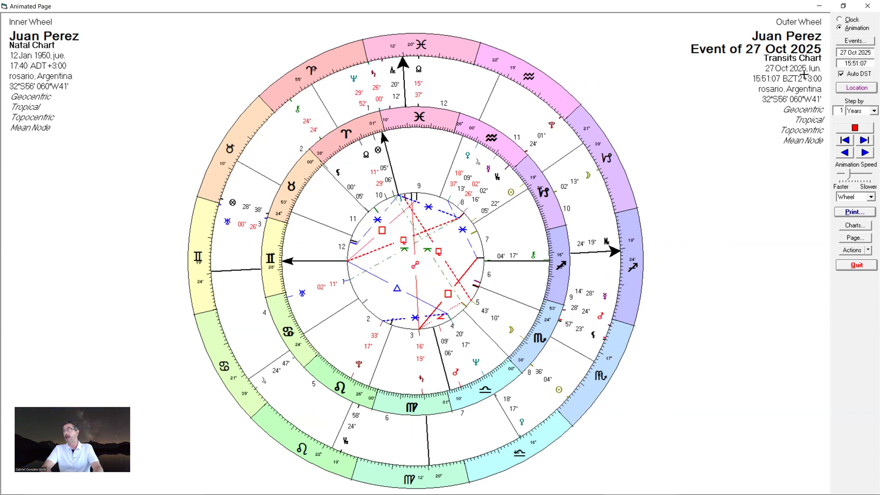
# Step: Return the transits to 27 Oct 2023 by going two one-year steps back
pyautogui.click(866, 112)
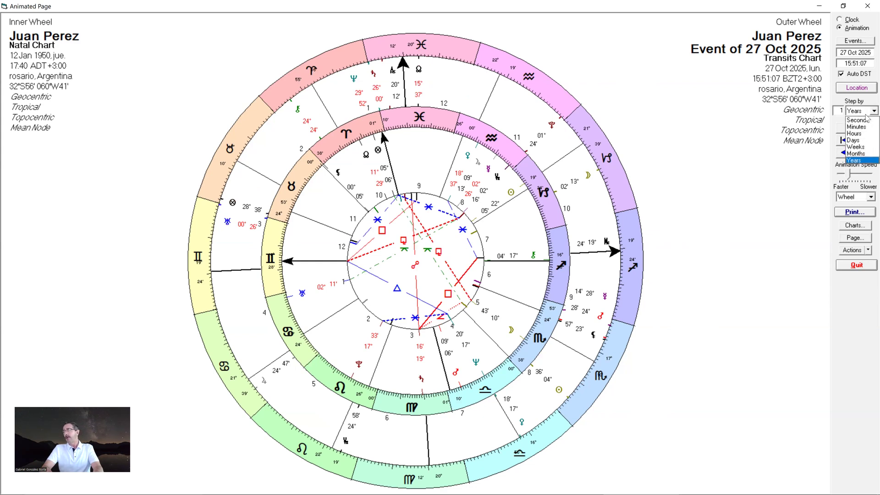
pyautogui.click(853, 140)
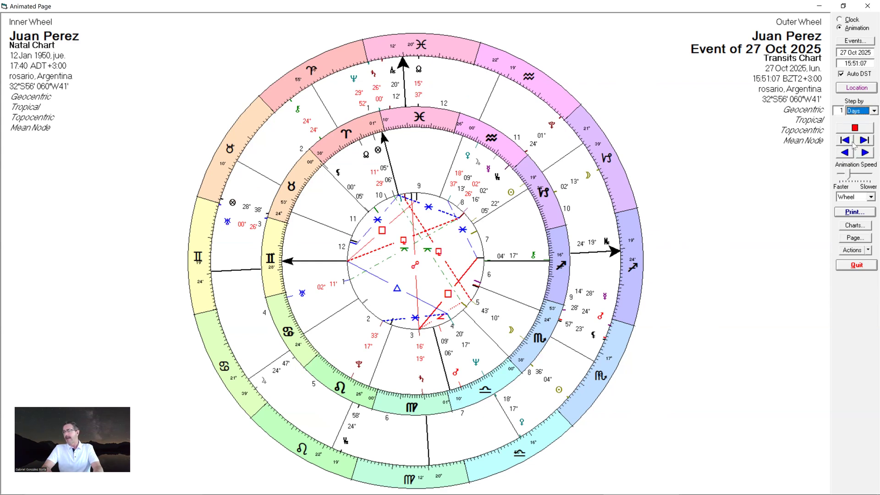
pyautogui.click(866, 112)
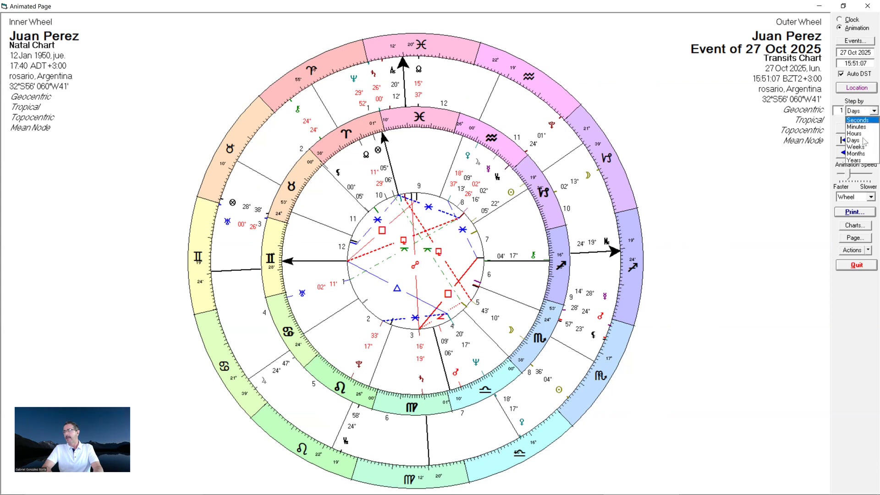
pyautogui.click(862, 160)
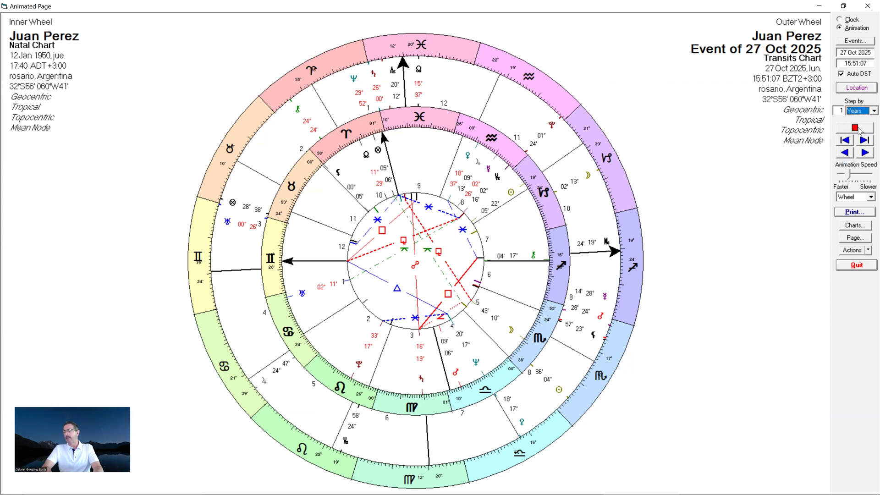
pyautogui.doubleClick(845, 141)
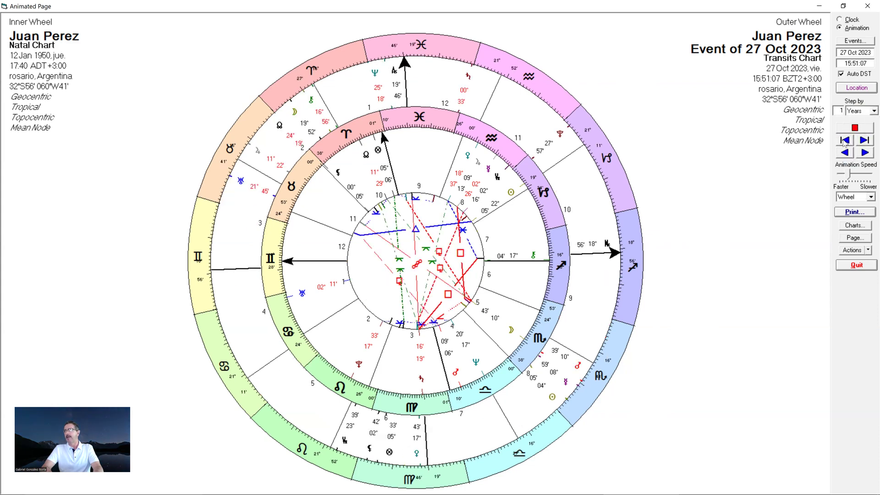
# Step: Set the animation step to 1 day and move the transits back to 22 Oct 2023
pyautogui.click(868, 112)
pyautogui.click(855, 120)
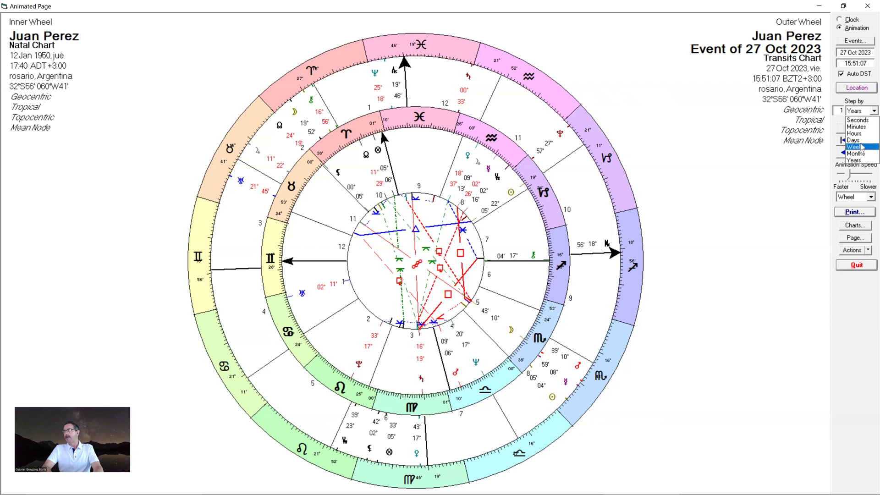
pyautogui.click(845, 142)
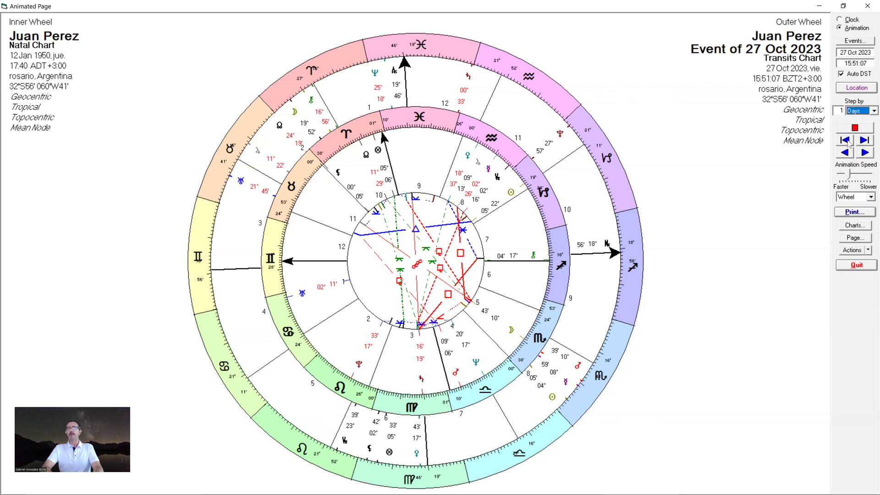
pyautogui.click(846, 142)
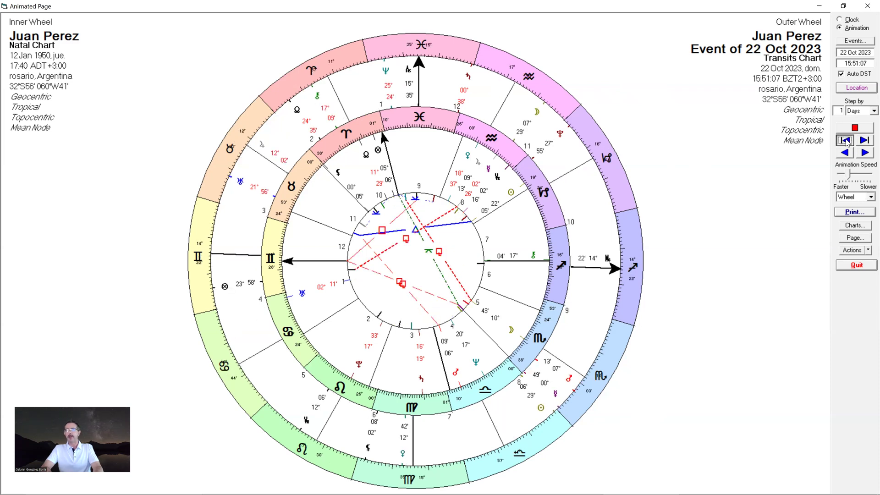
# Step: Advance the transits day by day to 25 Oct 2023 and close the animated biwheel
pyautogui.click(865, 141)
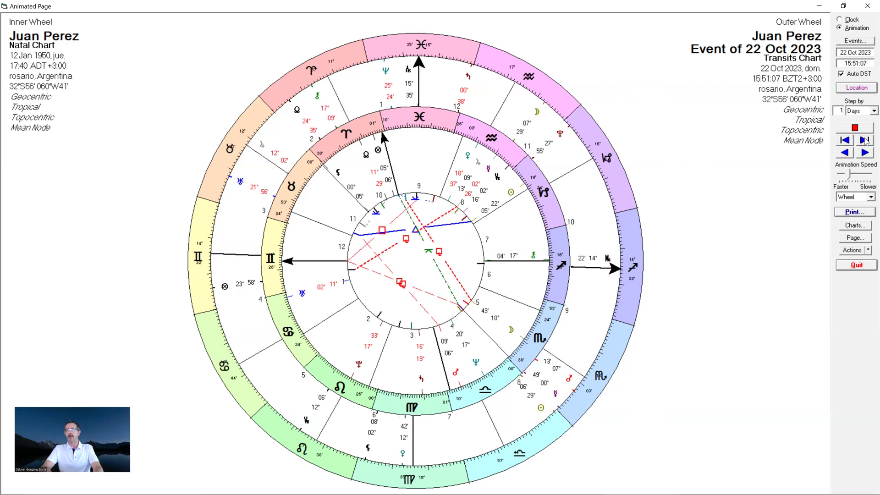
pyautogui.click(865, 141)
pyautogui.click(865, 141)
pyautogui.click(865, 141)
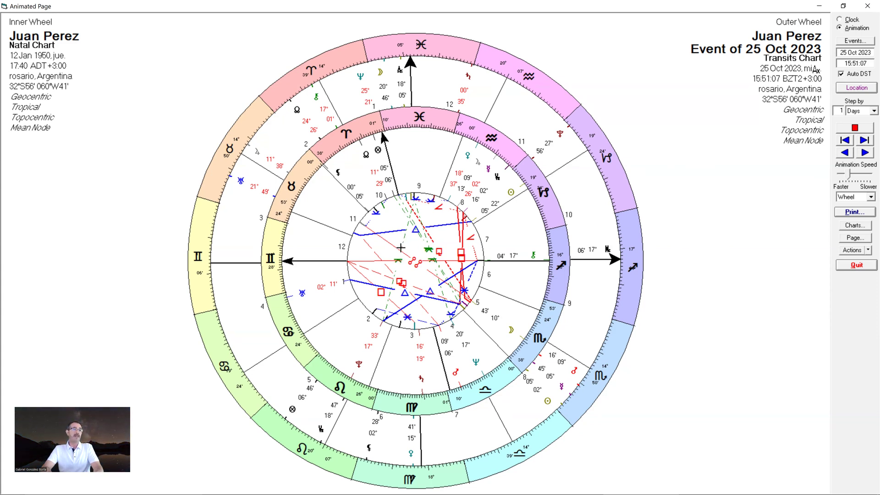
pyautogui.click(867, 6)
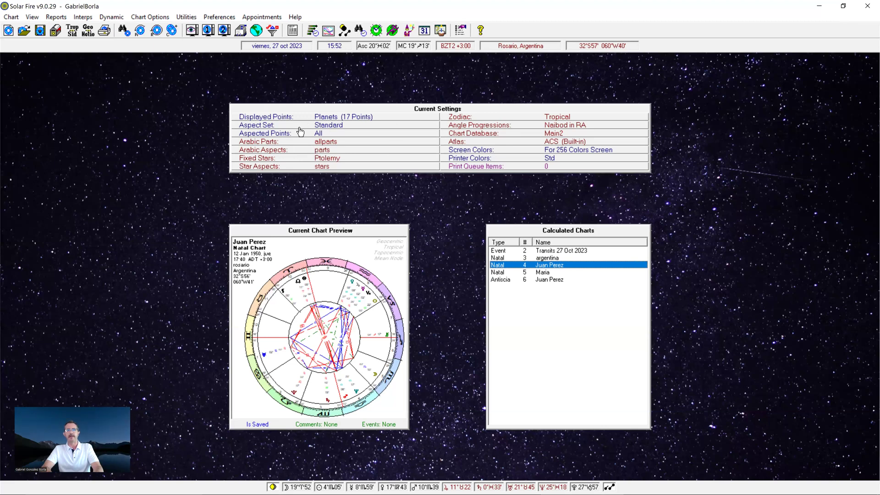
# Step: Review the orbs of the Standard aspect set, save it unedited and keep it selected as the current set
pyautogui.doubleClick(336, 128)
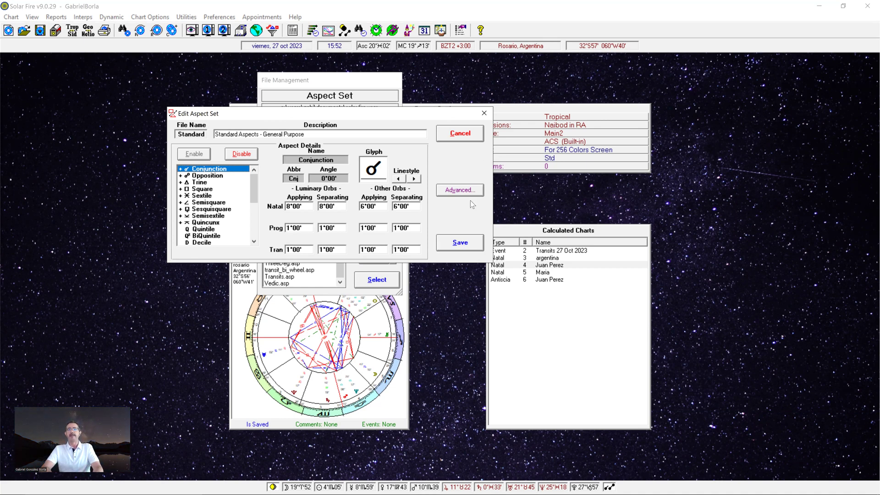
pyautogui.click(464, 242)
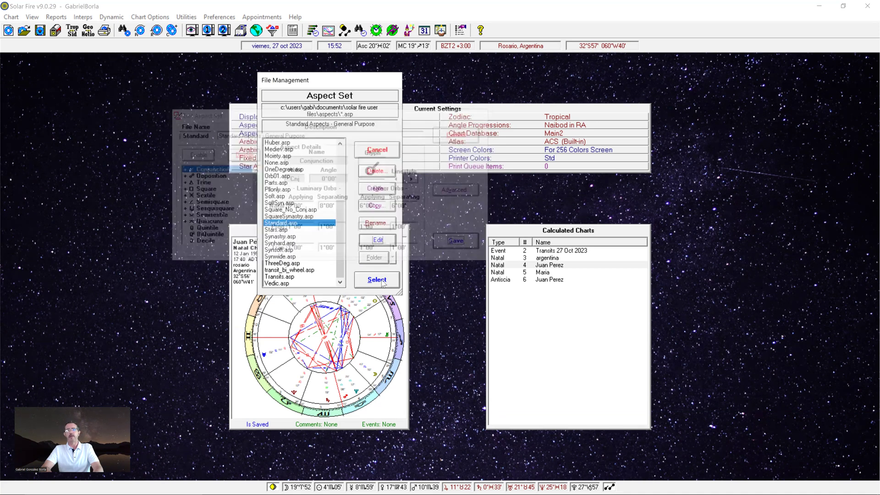
pyautogui.press('Return')
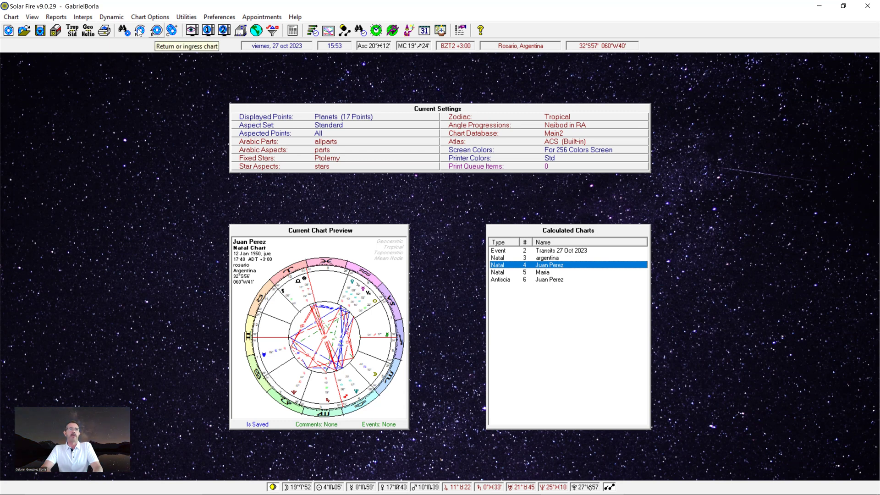
pyautogui.click(11, 18)
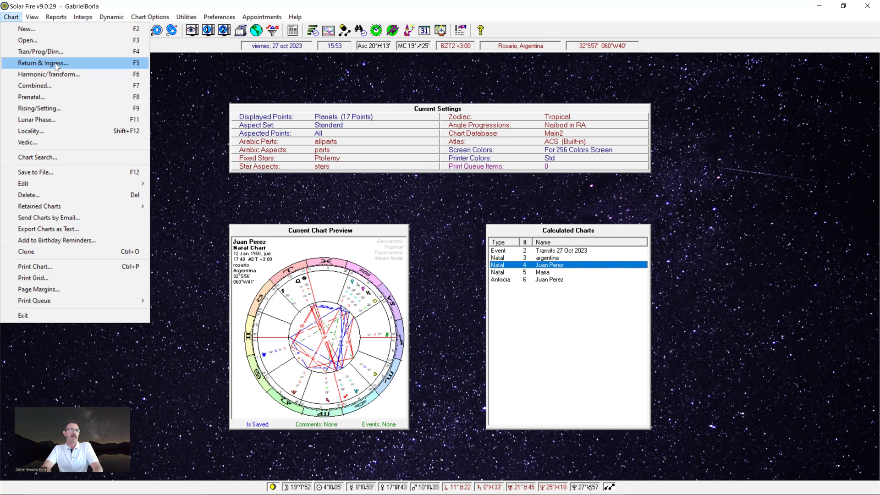
pyautogui.click(186, 112)
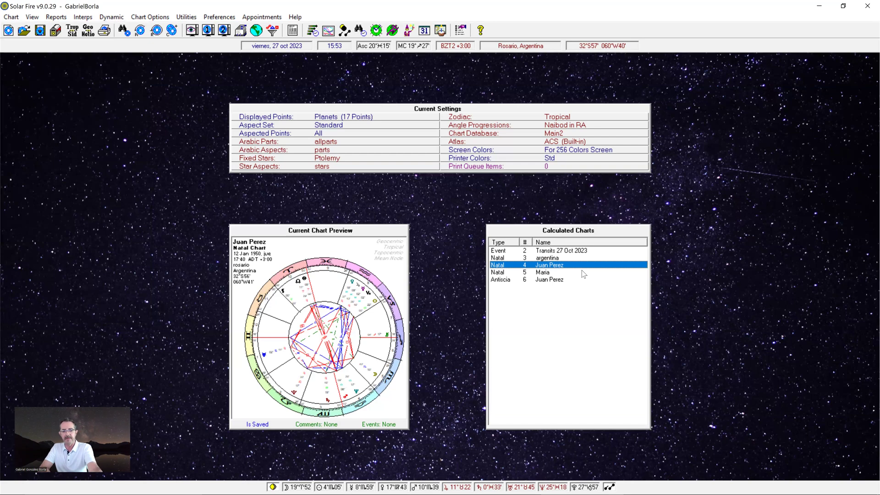
pyautogui.hotkey('ctrl', 'r')
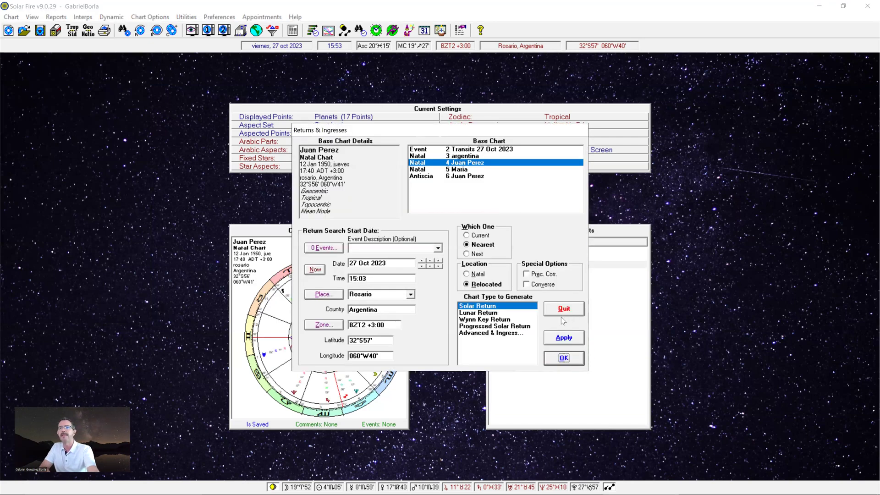
pyautogui.click(581, 310)
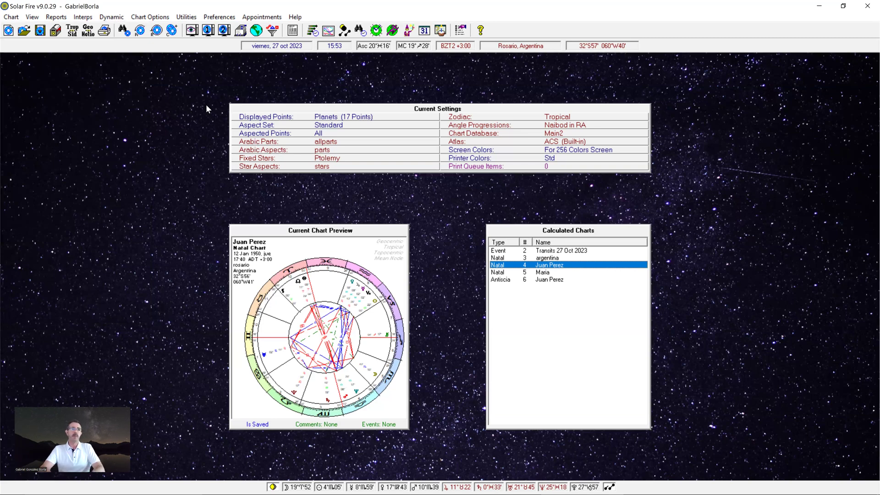
# Step: Start a Solar Return calculation from the selected natal chart and choose Current as the return to find
pyautogui.click(156, 30)
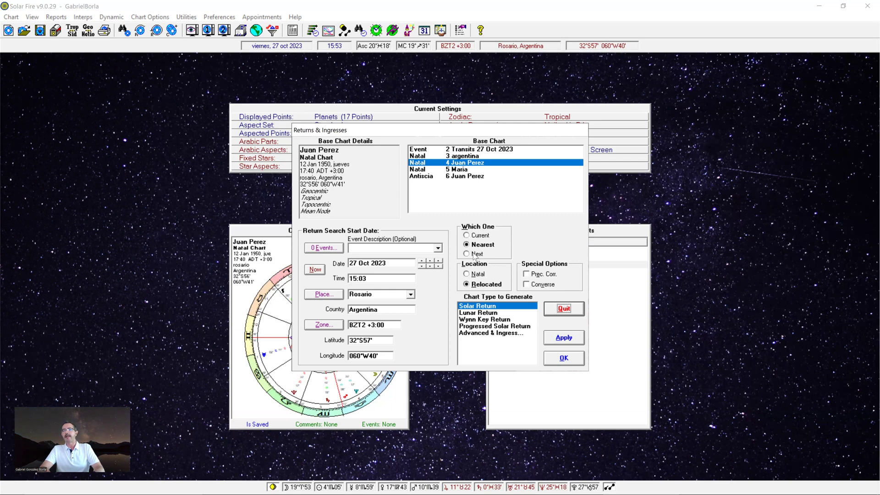
pyautogui.click(467, 235)
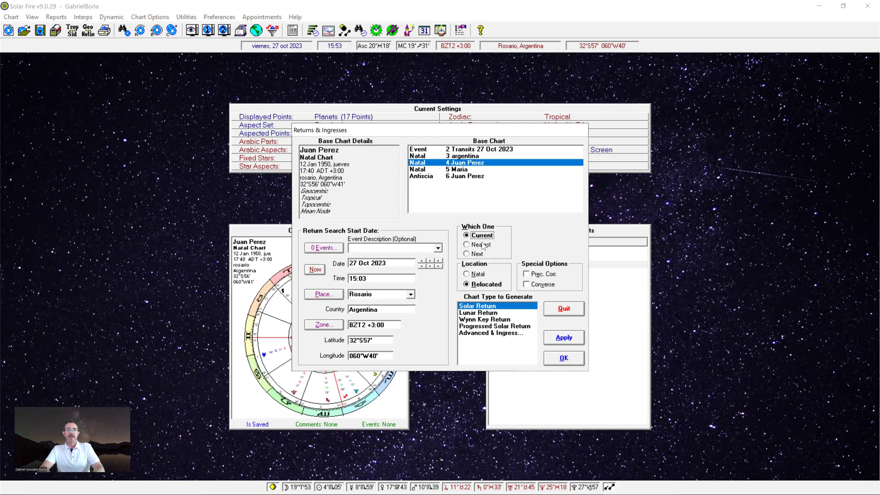
pyautogui.click(469, 246)
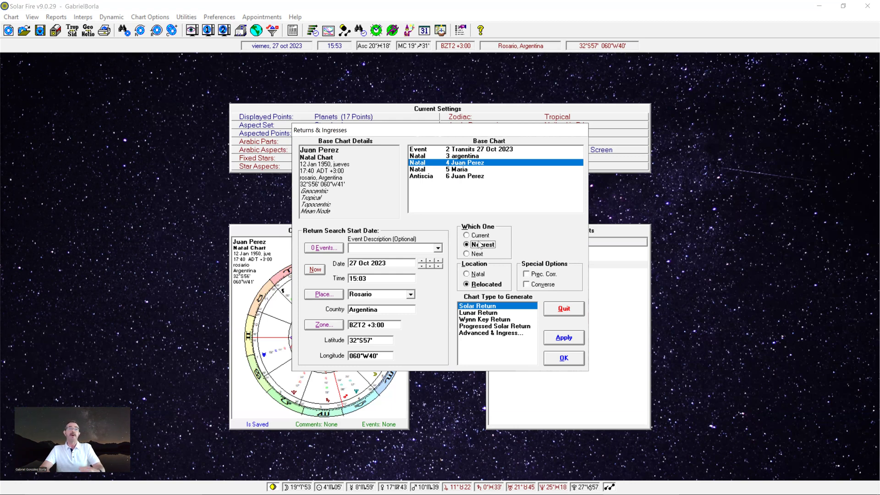
pyautogui.click(468, 235)
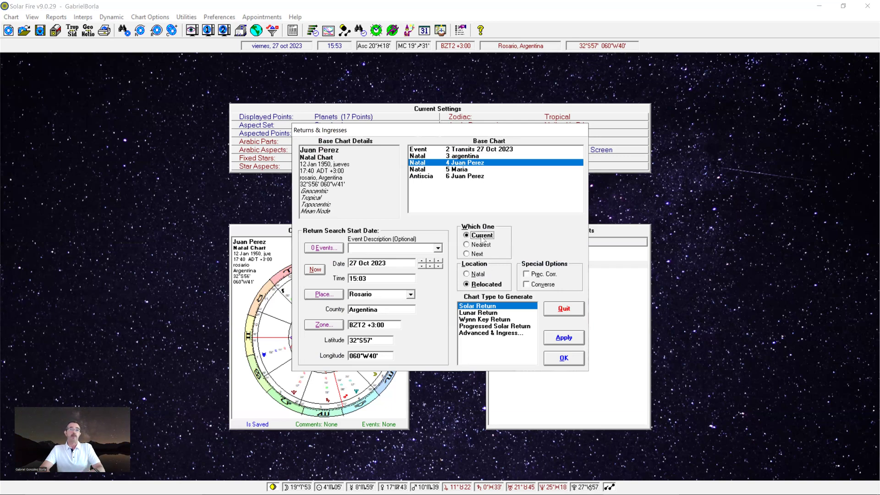
pyautogui.click(474, 254)
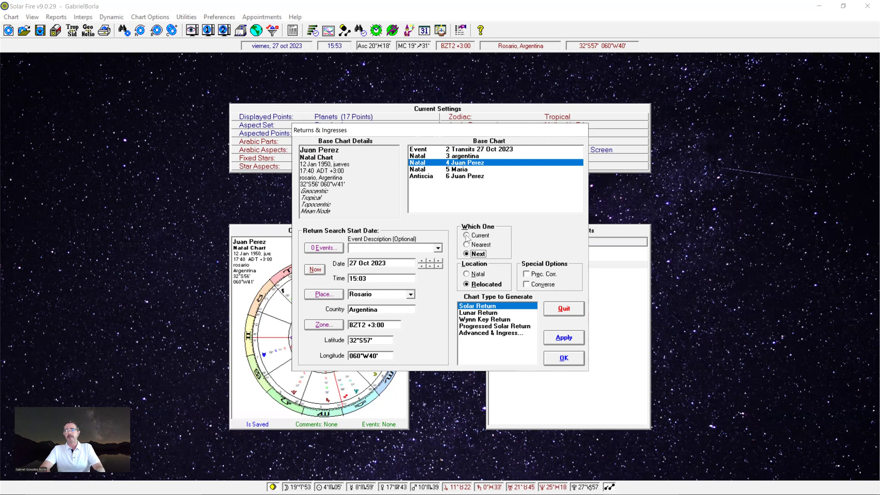
pyautogui.click(468, 237)
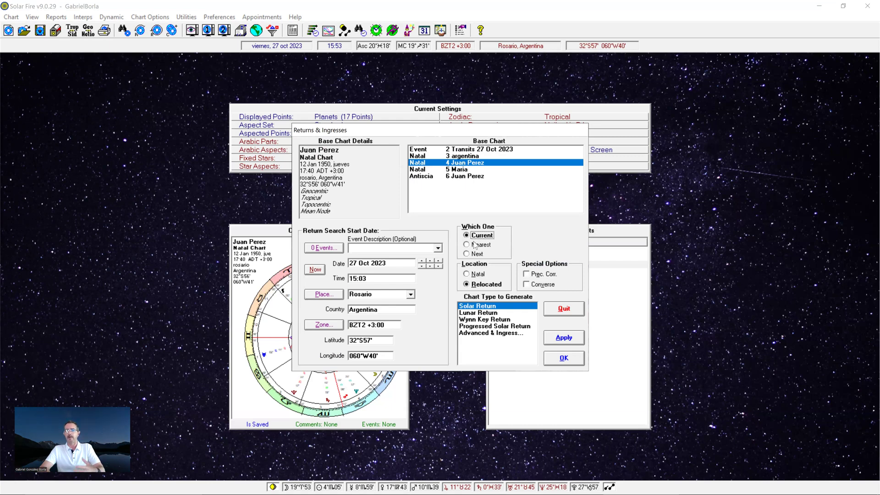
# Step: Relocate the solar return to Buenos Aires, Argentina, using the atlas lookup
pyautogui.click(386, 295)
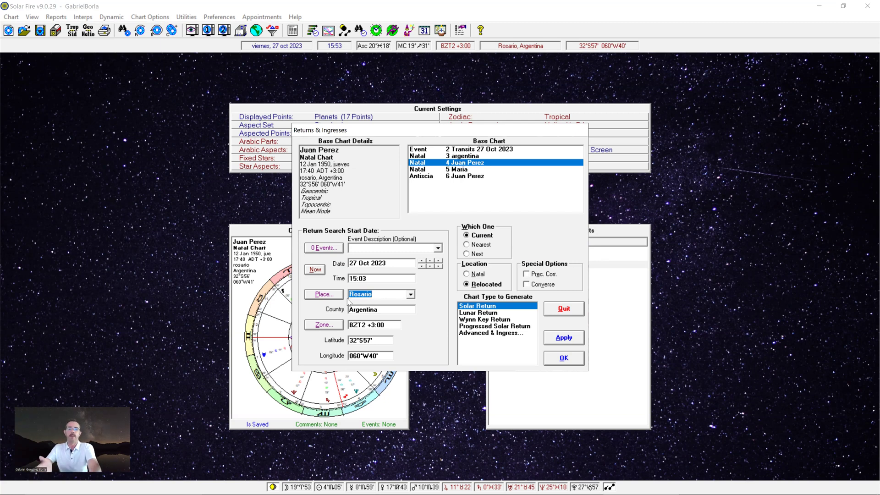
pyautogui.write('buenos aires')
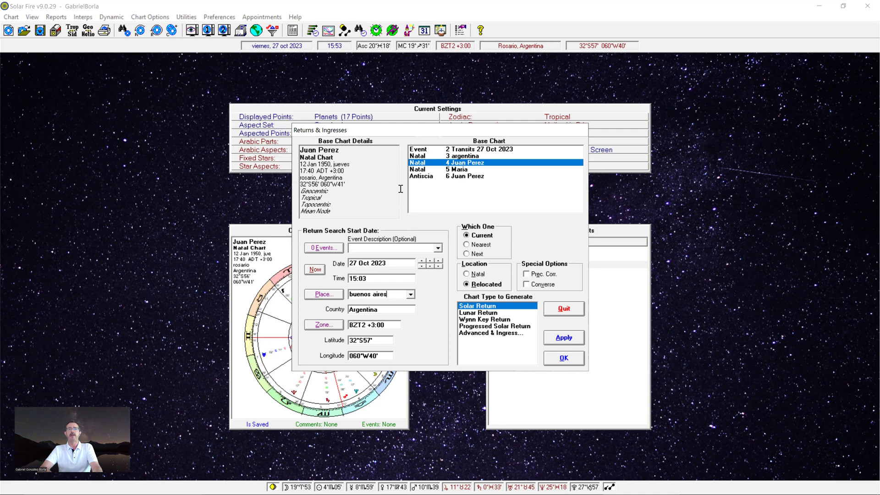
pyautogui.press('Return')
pyautogui.click(456, 223)
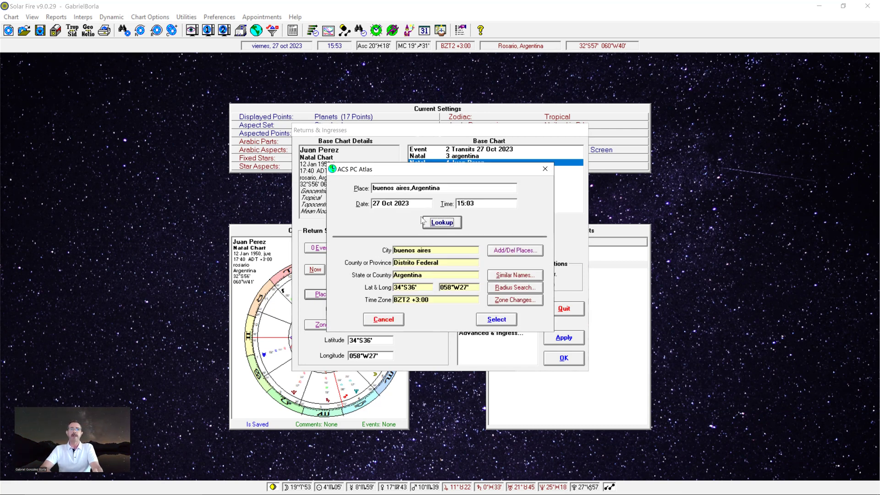
pyautogui.click(497, 321)
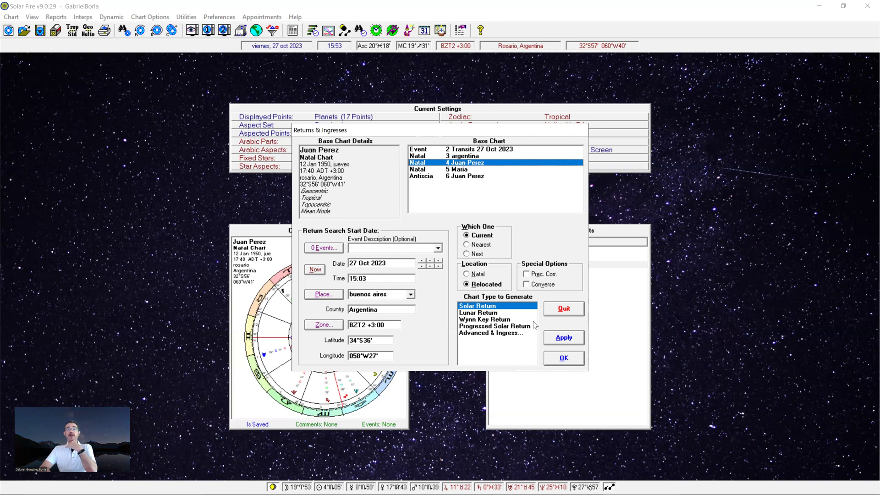
# Step: Generate the relocated solar return, view its full wheel, and close the view
pyautogui.click(574, 364)
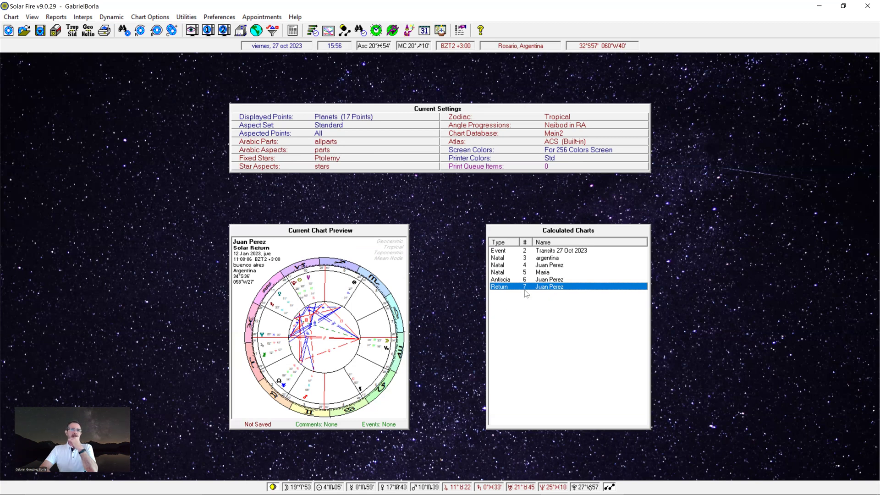
pyautogui.doubleClick(552, 288)
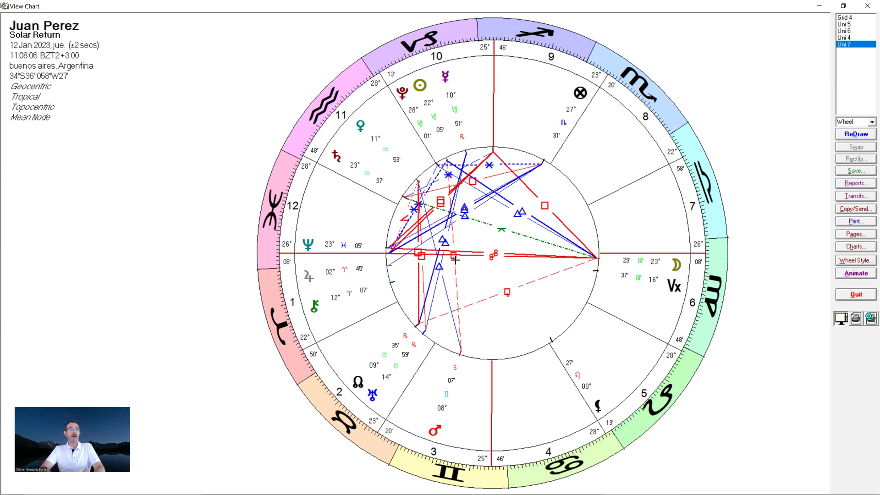
pyautogui.click(867, 5)
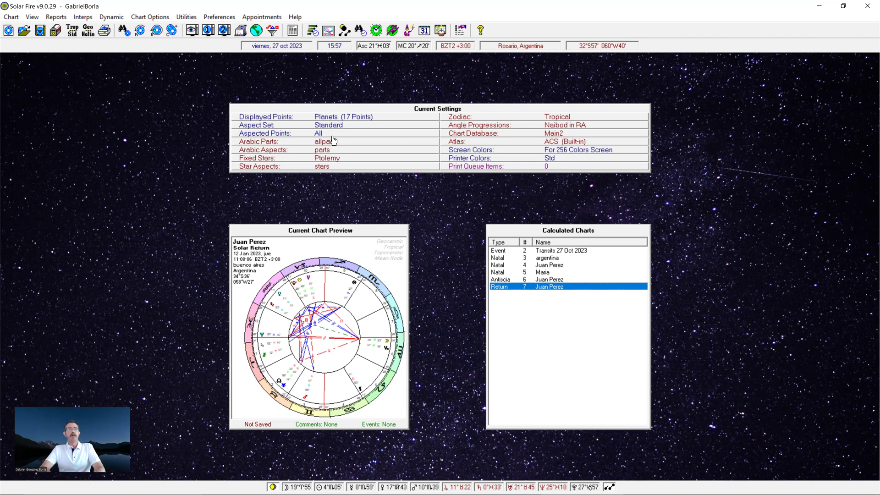
# Step: Set up a biwheel with natal chart 4 as the inner wheel and the solar return as the outer wheel
pyautogui.click(224, 30)
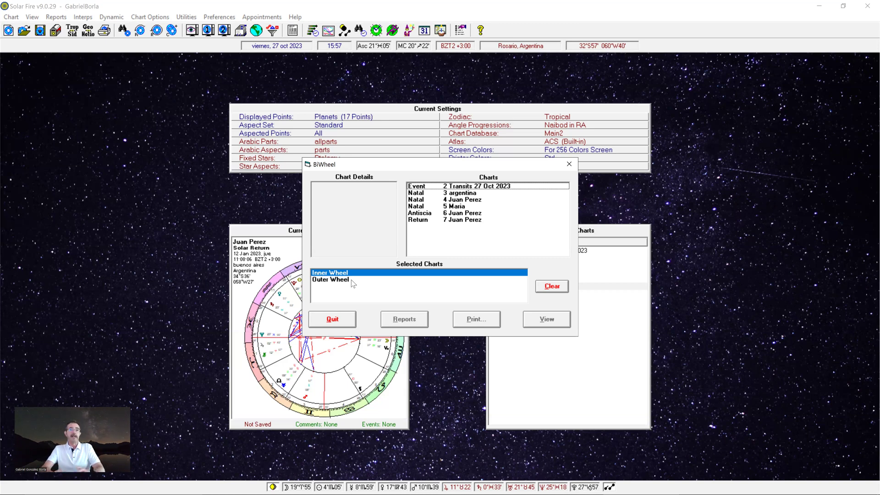
pyautogui.doubleClick(443, 201)
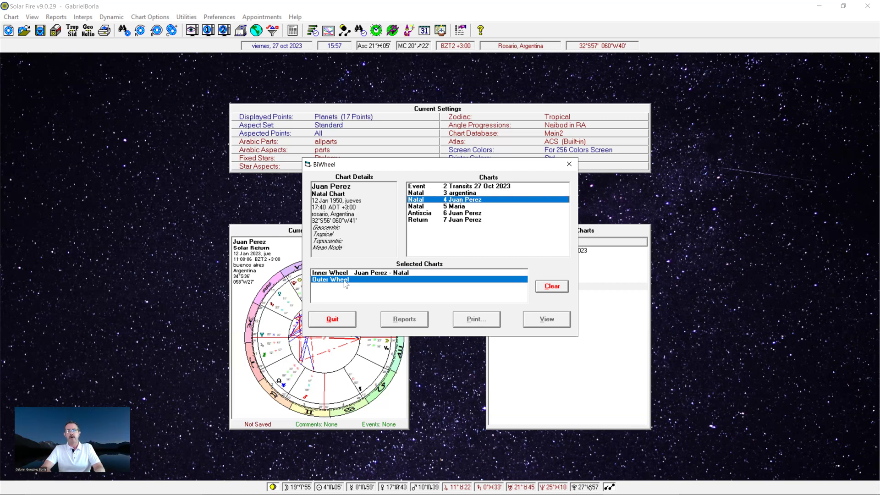
pyautogui.doubleClick(449, 221)
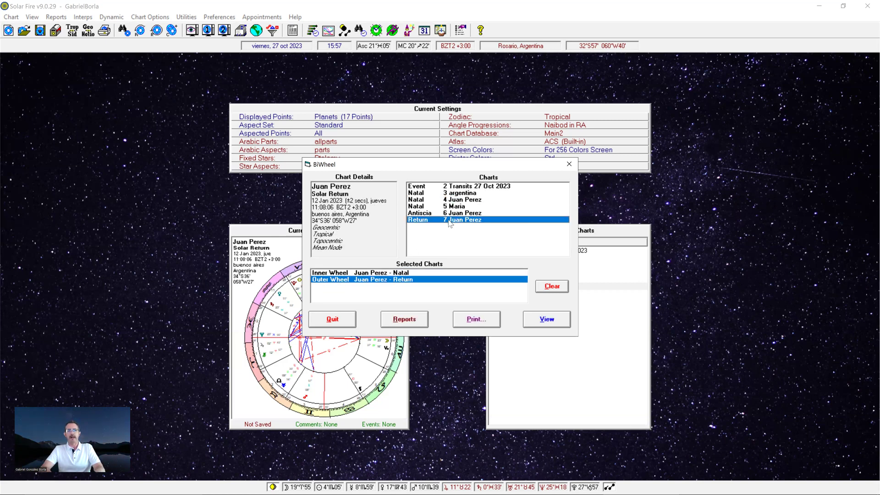
# Step: Reassign the biwheel with the solar return as inner wheel and natal chart 4 as outer wheel, and display it
pyautogui.click(379, 273)
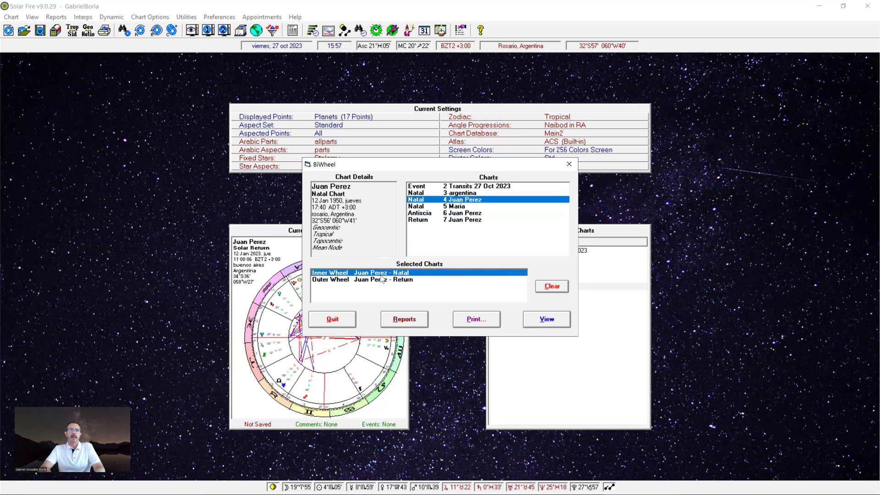
pyautogui.doubleClick(450, 221)
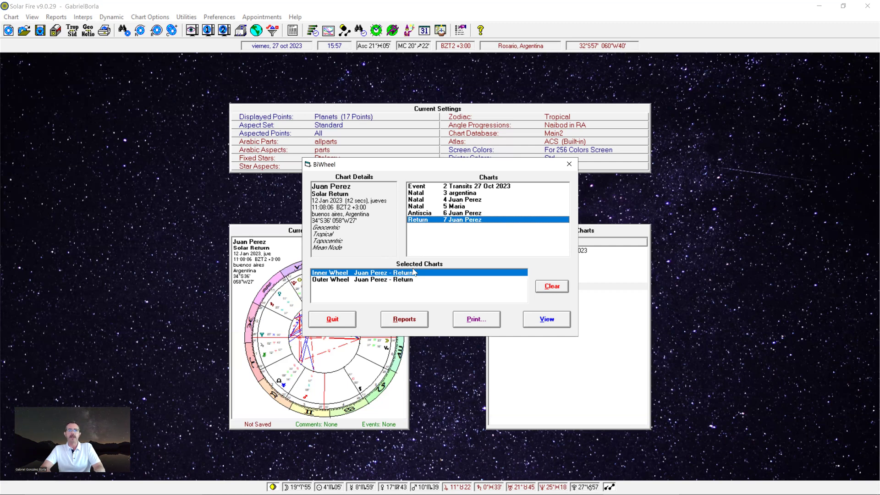
pyautogui.click(403, 281)
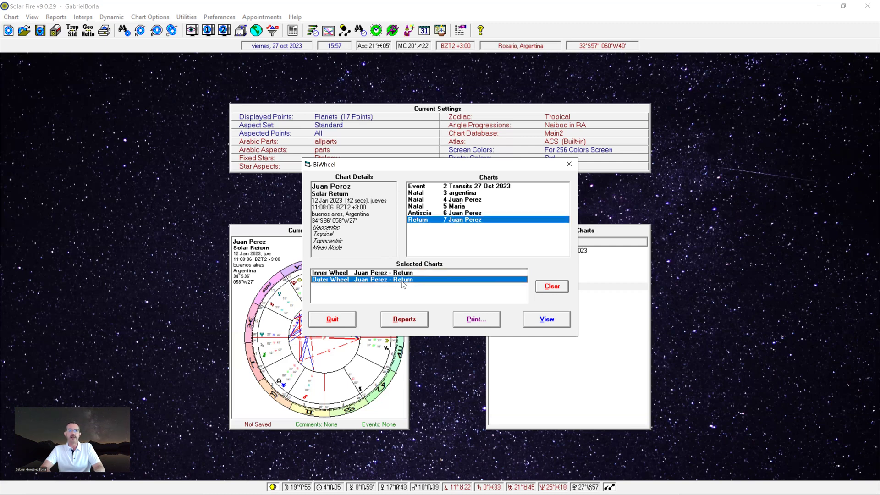
pyautogui.doubleClick(446, 203)
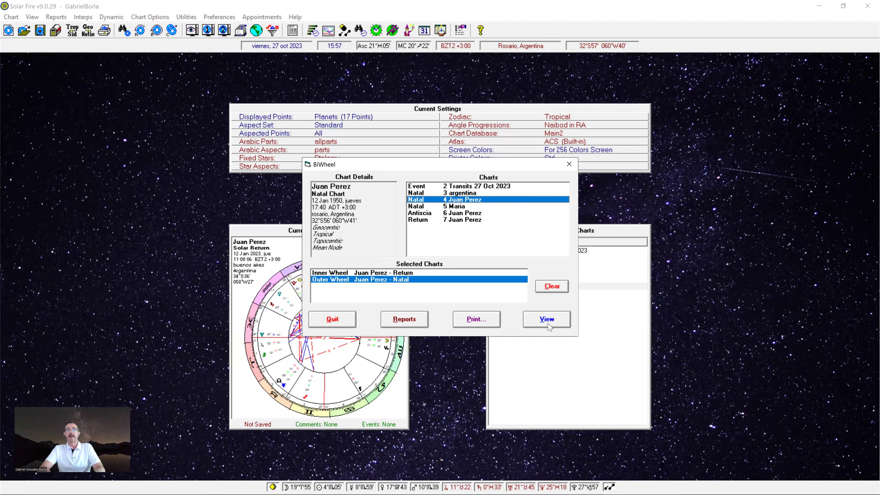
pyautogui.click(546, 319)
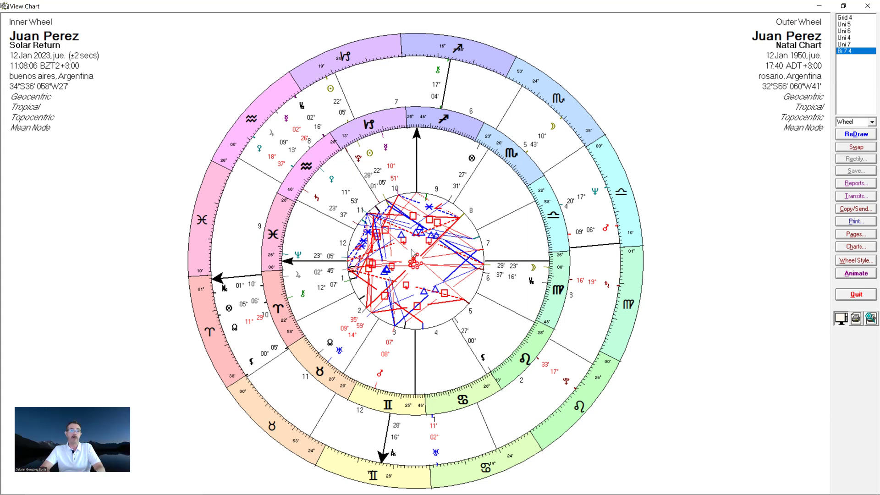
# Step: Apply the OneDegree.asp planet aspect set to the biwheel
pyautogui.rightClick(411, 249)
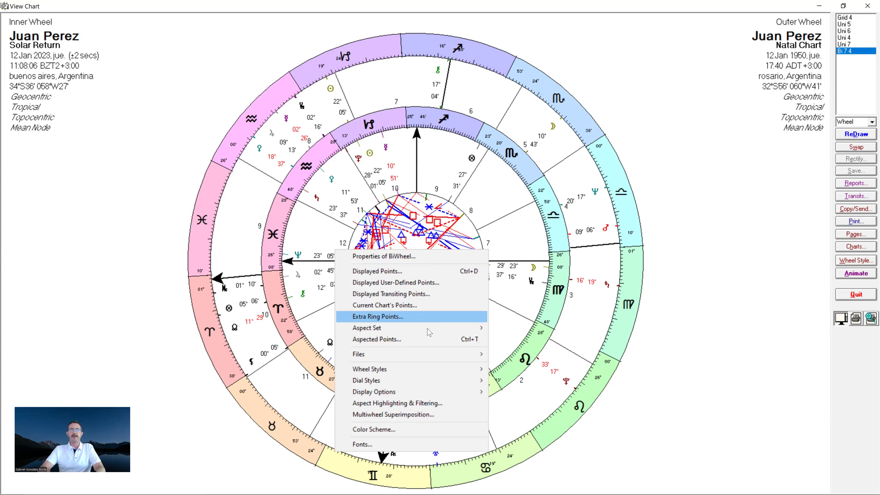
pyautogui.moveTo(427, 328)
pyautogui.click(515, 329)
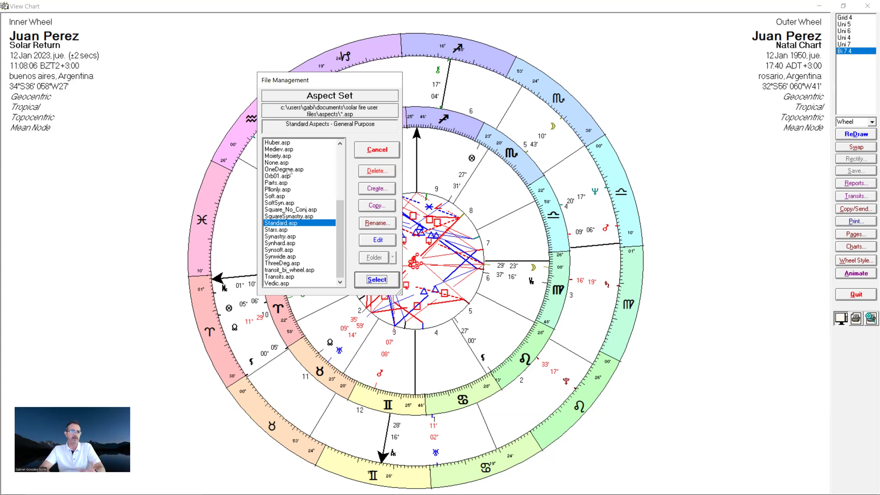
pyautogui.click(289, 170)
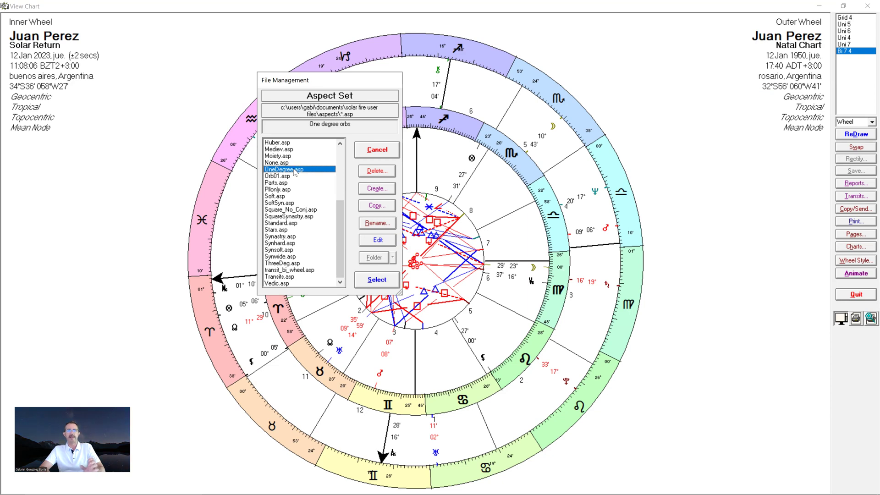
pyautogui.click(377, 279)
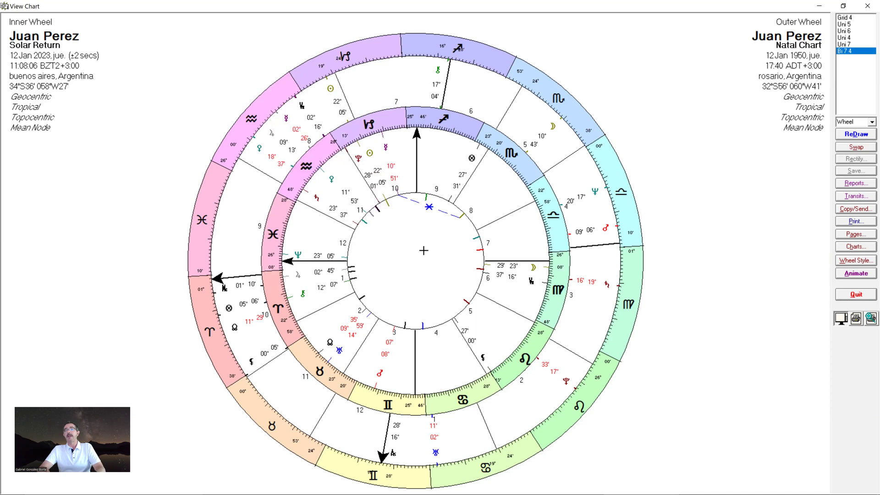
# Step: Apply the Synastry.asp planet aspect set to the biwheel
pyautogui.rightClick(409, 229)
pyautogui.moveTo(452, 307)
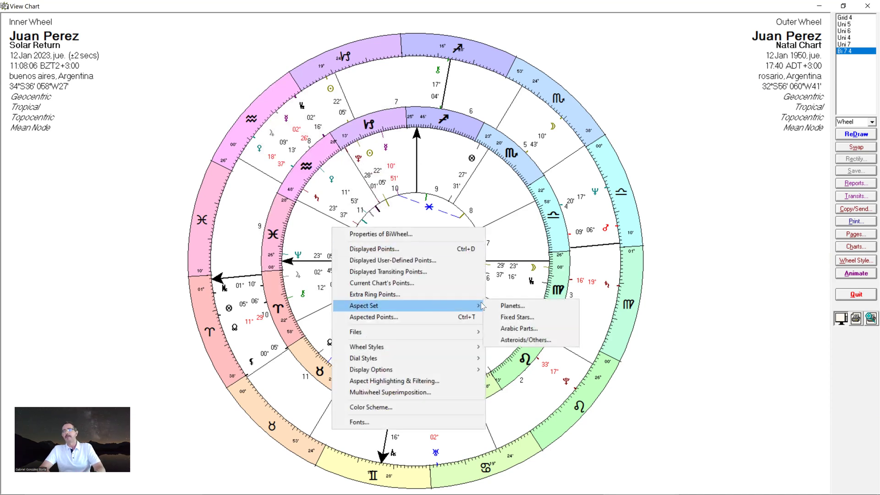
pyautogui.click(511, 308)
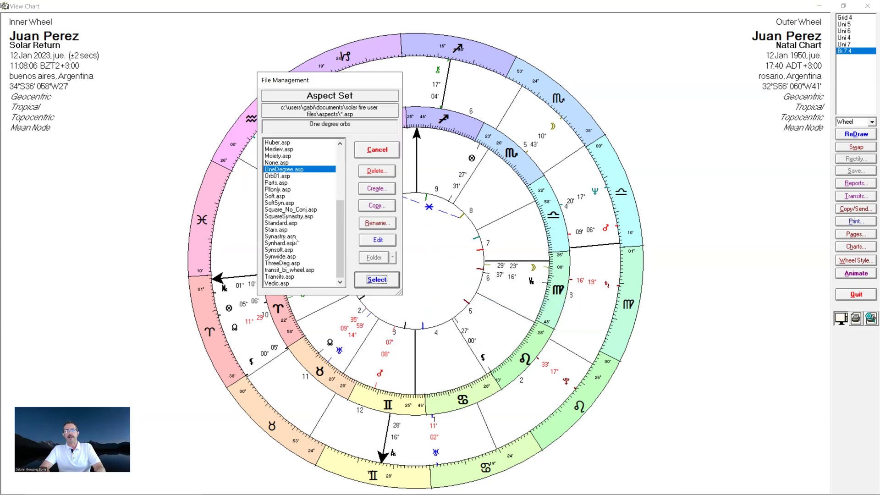
pyautogui.click(326, 237)
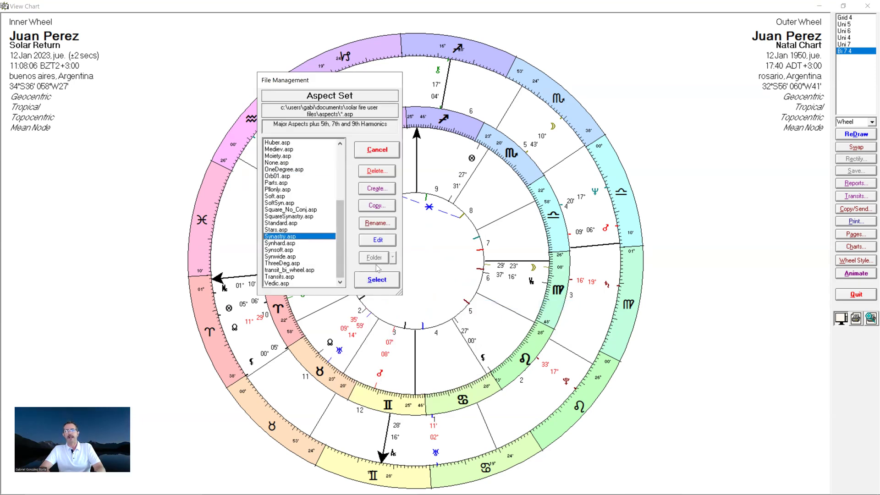
pyautogui.click(385, 280)
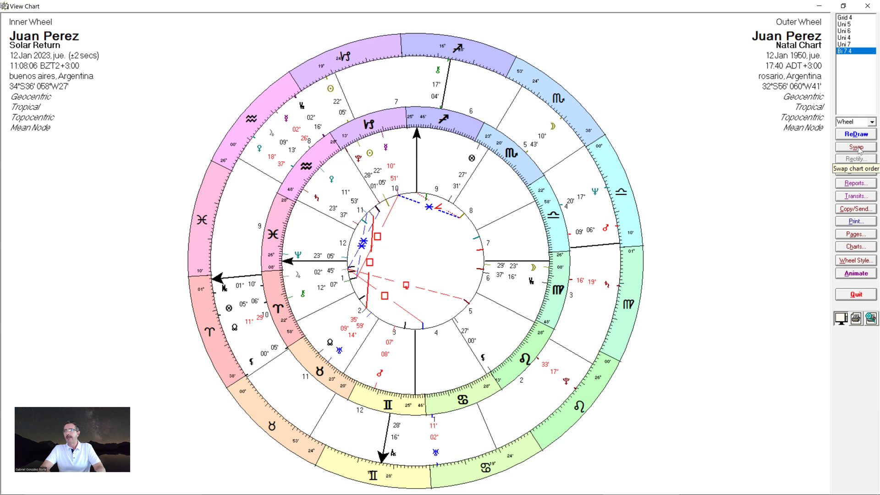
# Step: Swap the biwheel's inner and outer charts, swap them back, and close the chart view
pyautogui.click(856, 147)
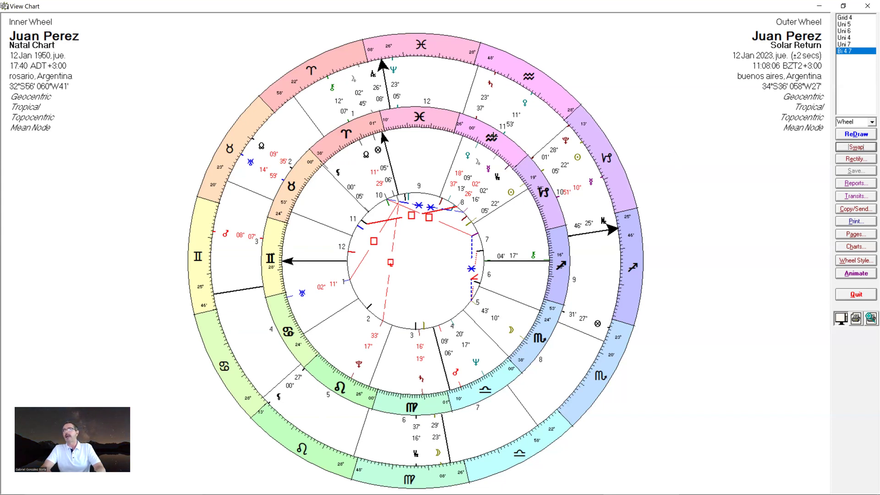
pyautogui.click(857, 147)
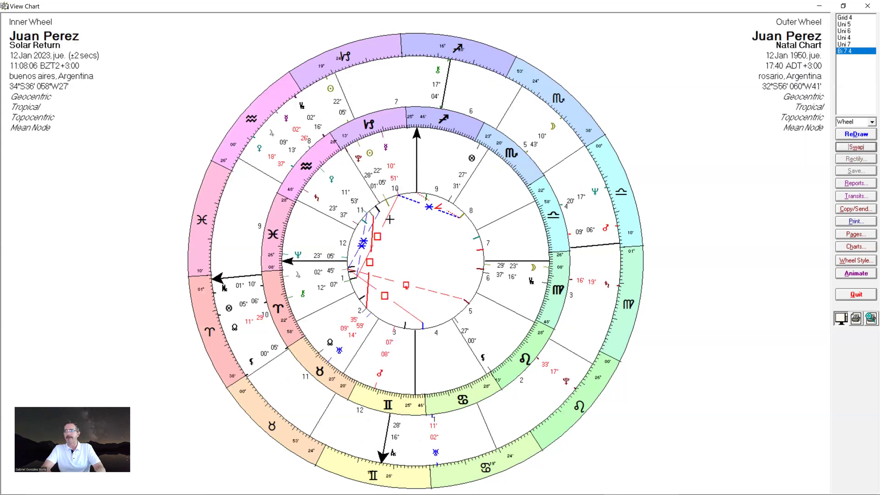
pyautogui.click(867, 7)
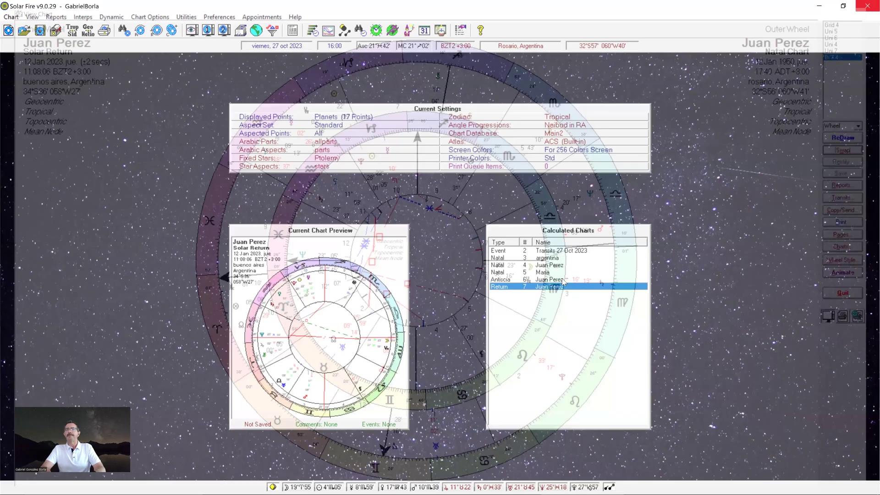
# Step: Preview the argentina natal chart and make natal chart 4 the current chart in the calculated charts
pyautogui.click(535, 267)
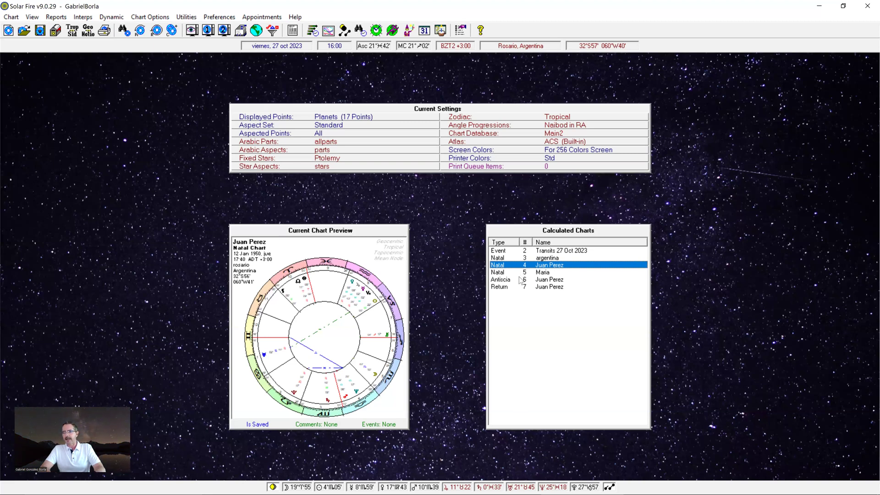
pyautogui.click(516, 260)
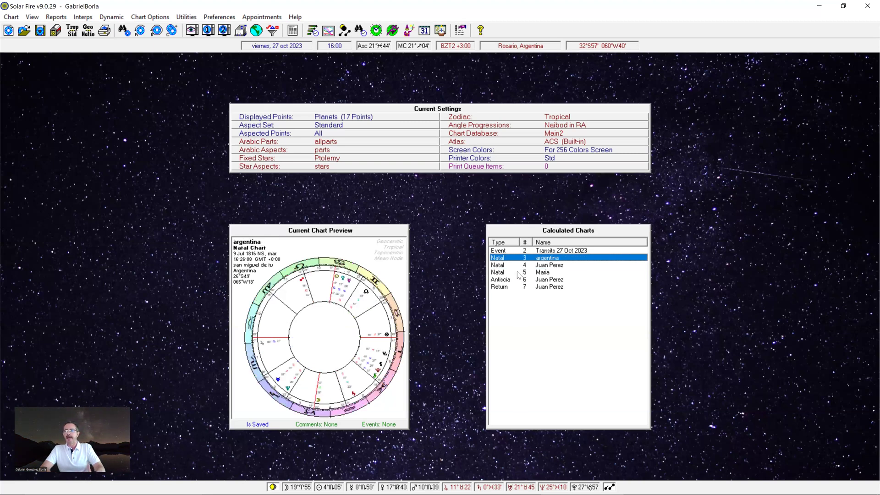
pyautogui.click(519, 265)
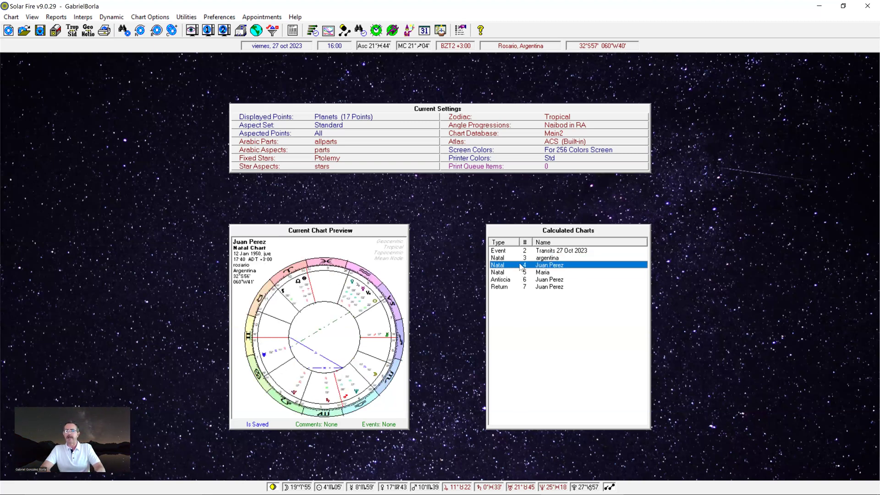
# Step: Open the Graphic Ephemeris settings for natal chart 4, keep Radix Positions on and include Lunations
pyautogui.click(329, 32)
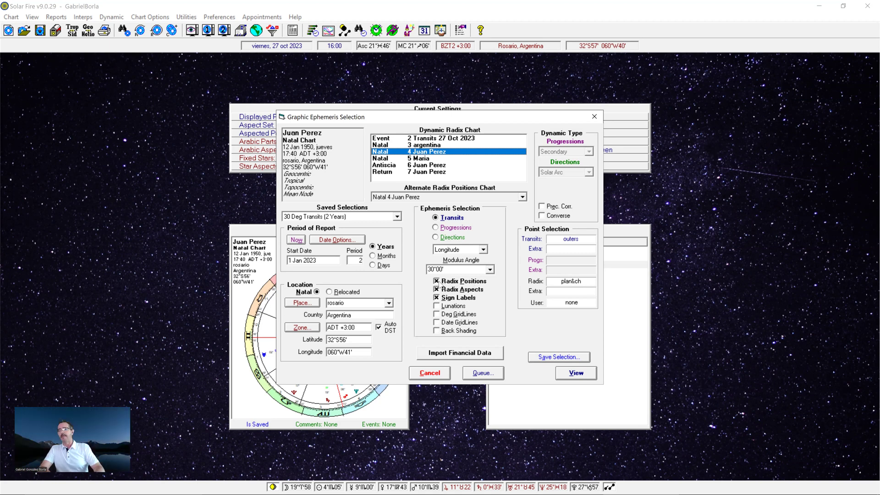
pyautogui.click(439, 283)
pyautogui.click(436, 282)
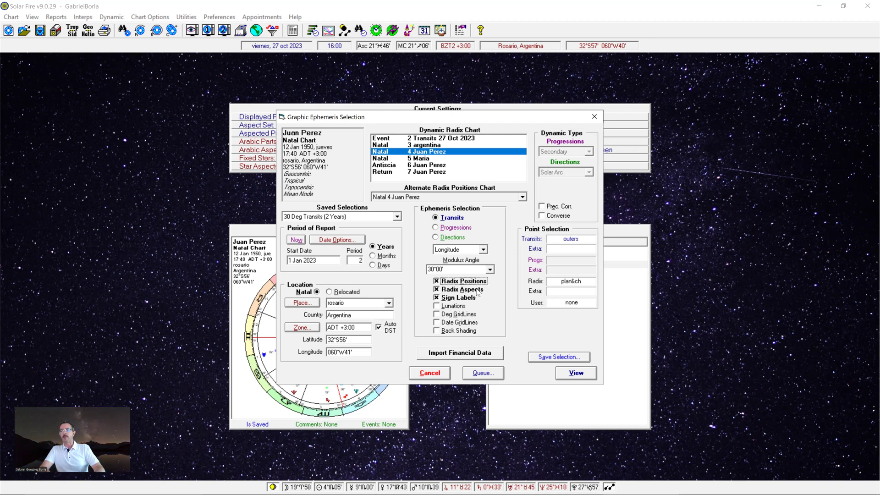
pyautogui.click(438, 307)
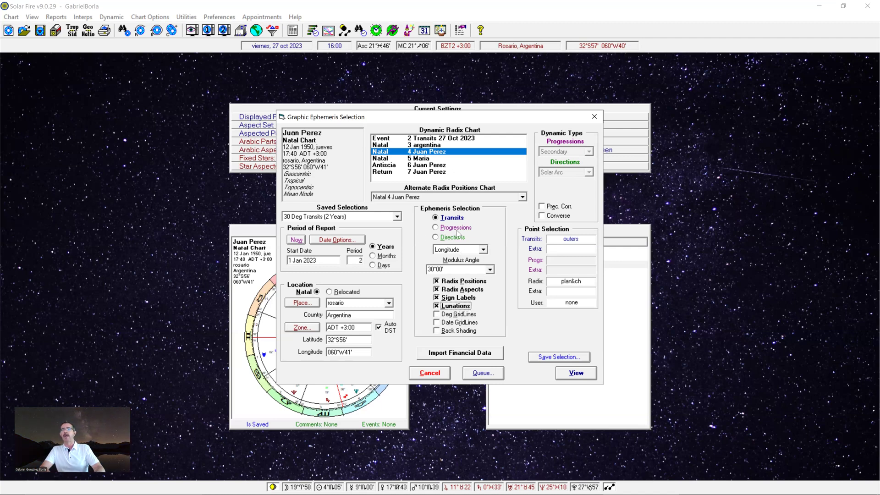
# Step: Set the transiting points to Marsout.trp, view the graphic ephemeris for the natal chart and close it
pyautogui.click(574, 241)
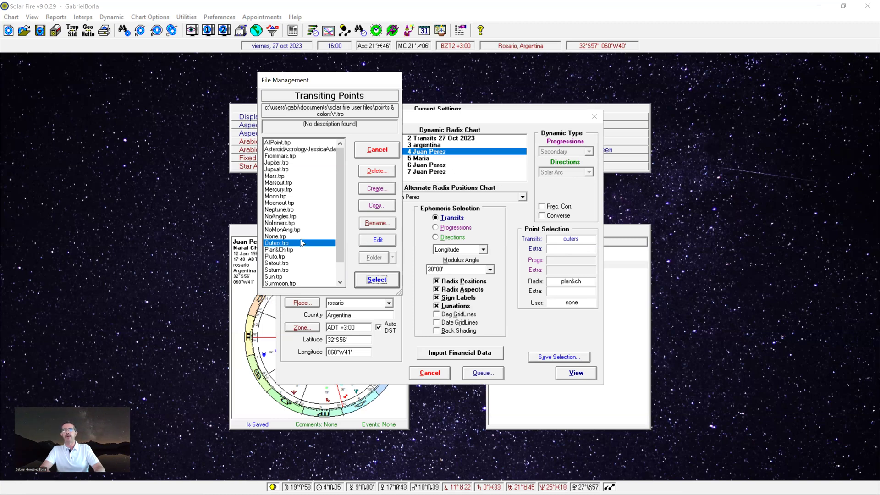
pyautogui.click(284, 183)
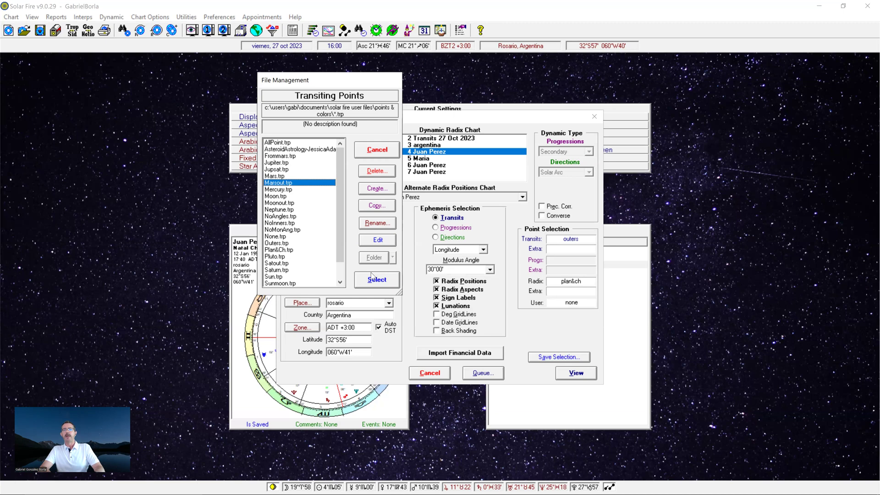
pyautogui.click(377, 280)
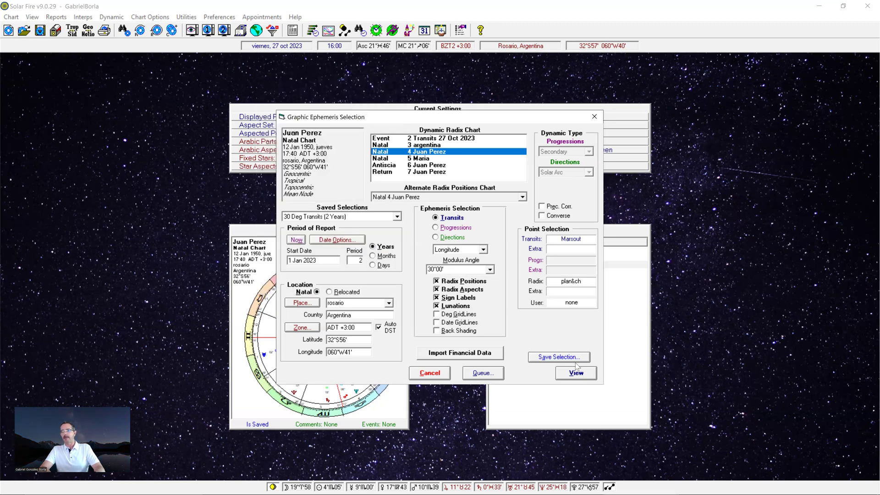
pyautogui.click(589, 376)
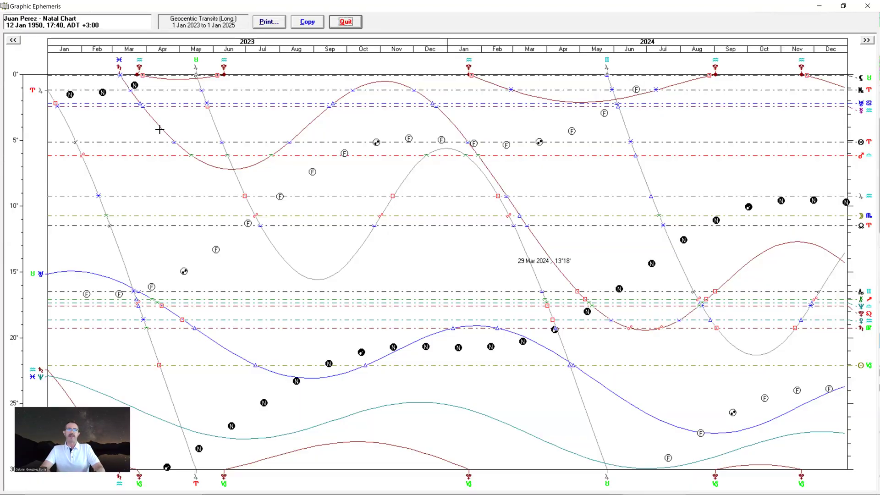
pyautogui.click(345, 22)
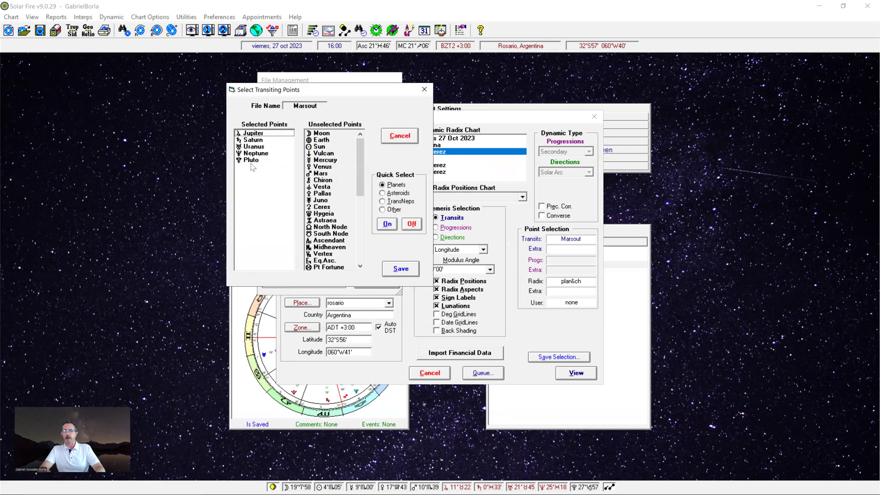
# Step: Add Mars to the Marsout transiting points, save and apply the set, and view the graphic ephemeris
pyautogui.doubleClick(318, 174)
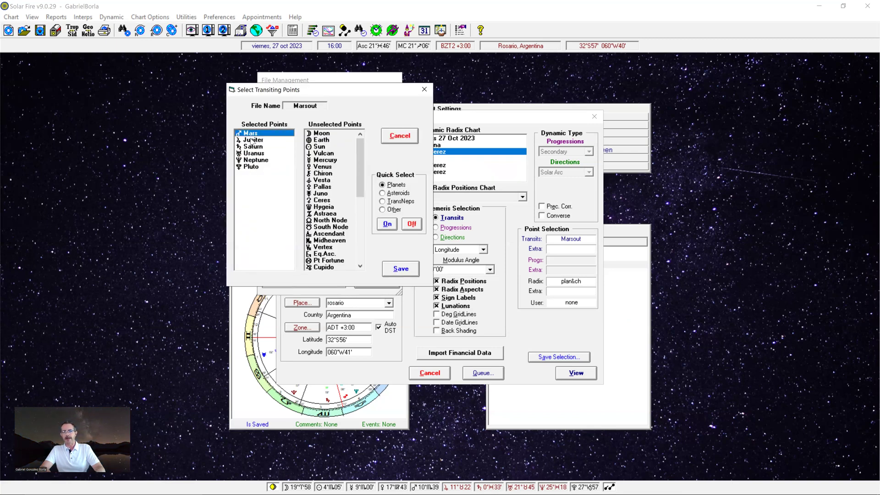
pyautogui.click(405, 269)
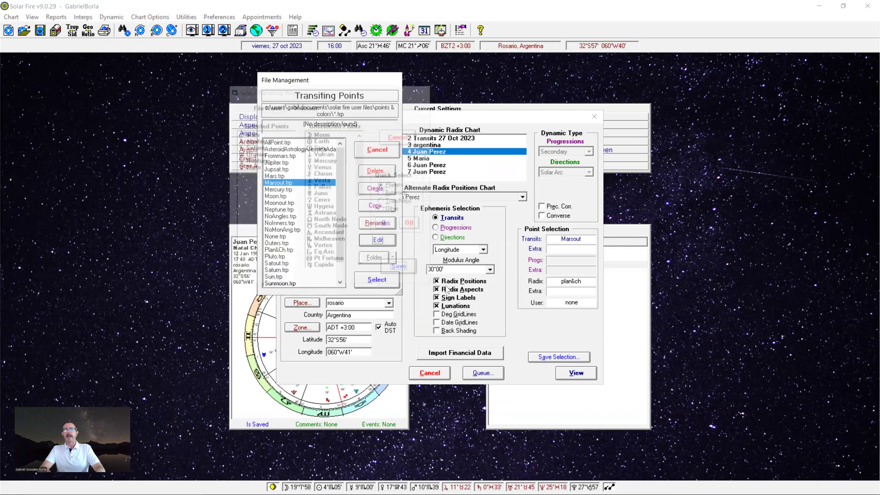
pyautogui.click(388, 280)
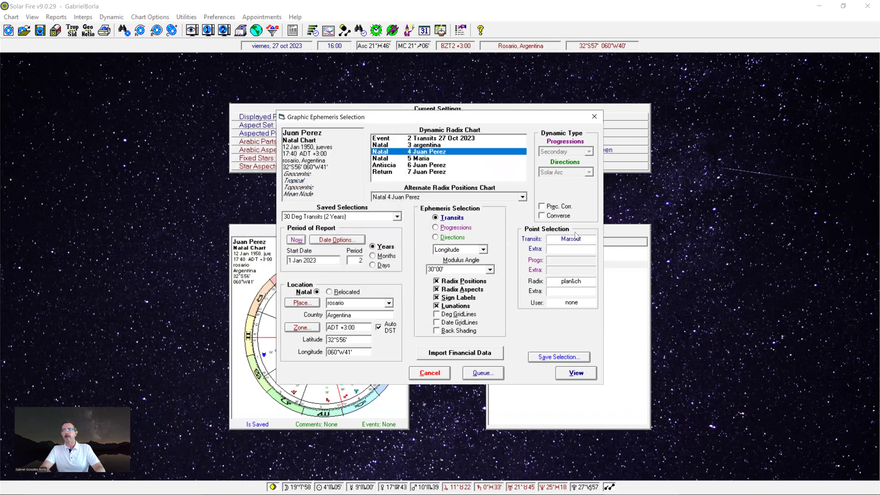
pyautogui.click(578, 373)
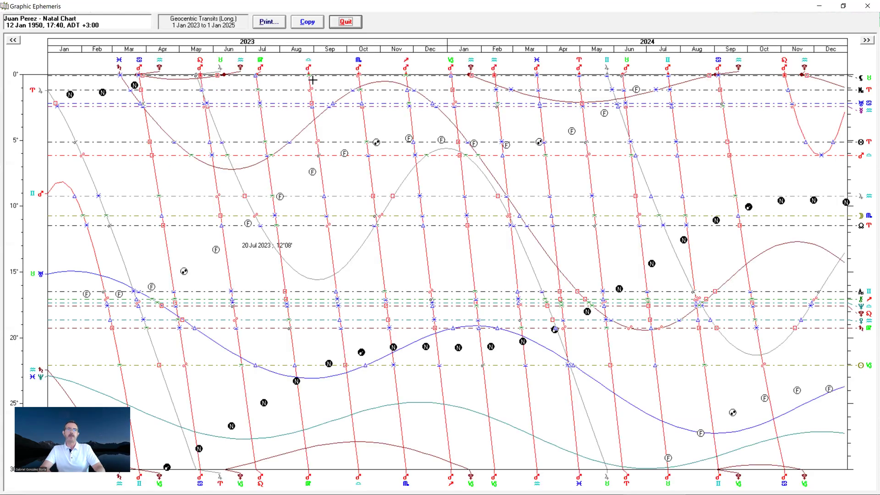
# Step: Examine the dates and degrees along the transiting Mars lines in 2023, and close the graphic ephemeris
pyautogui.click(324, 215)
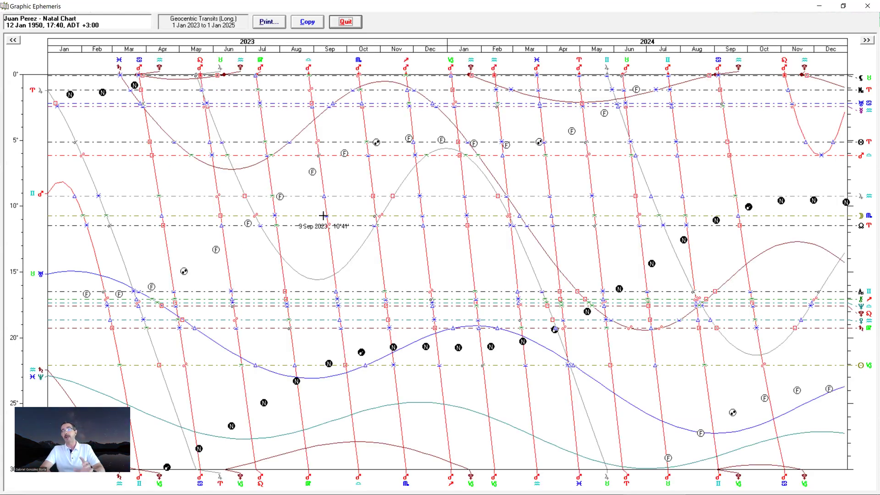
pyautogui.click(318, 215)
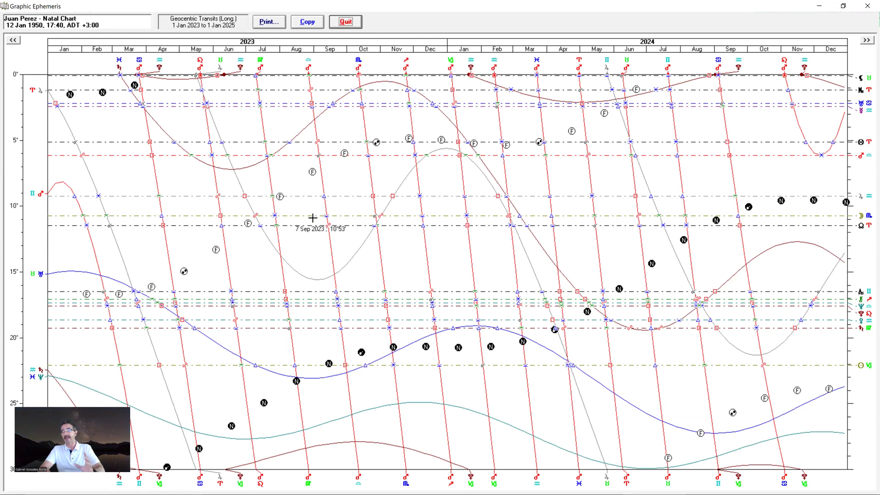
pyautogui.click(173, 227)
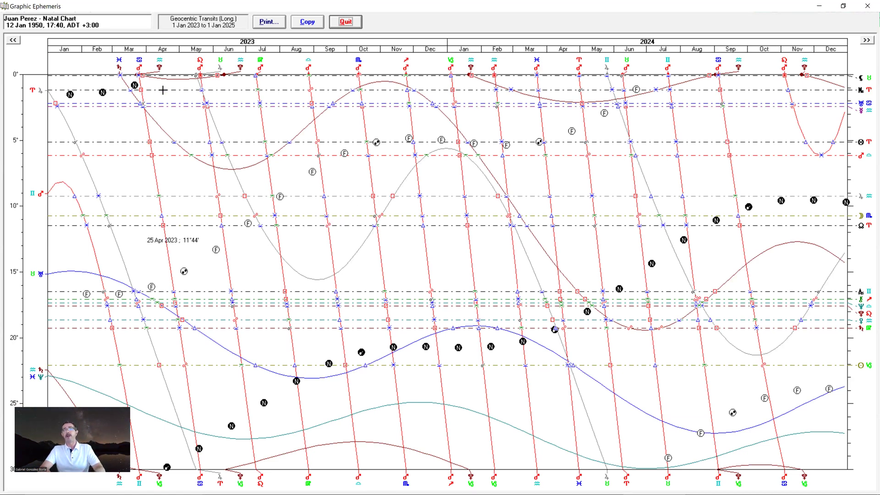
pyautogui.click(152, 138)
pyautogui.click(186, 334)
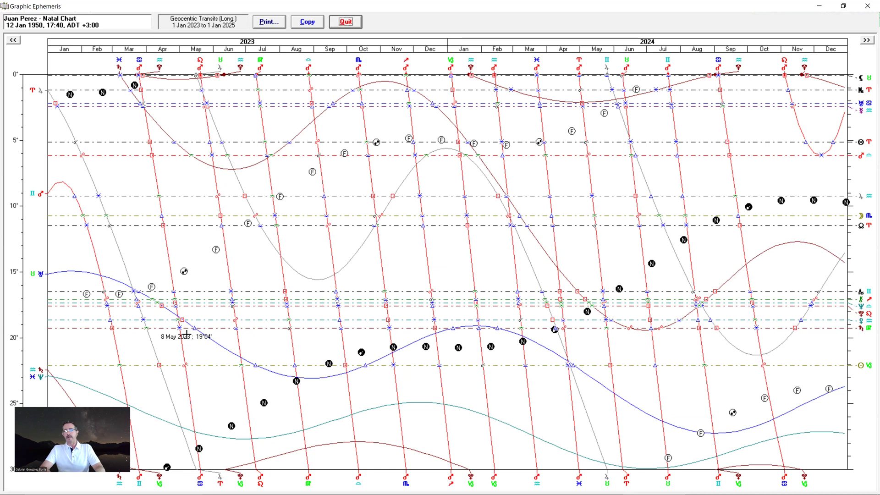
pyautogui.click(210, 191)
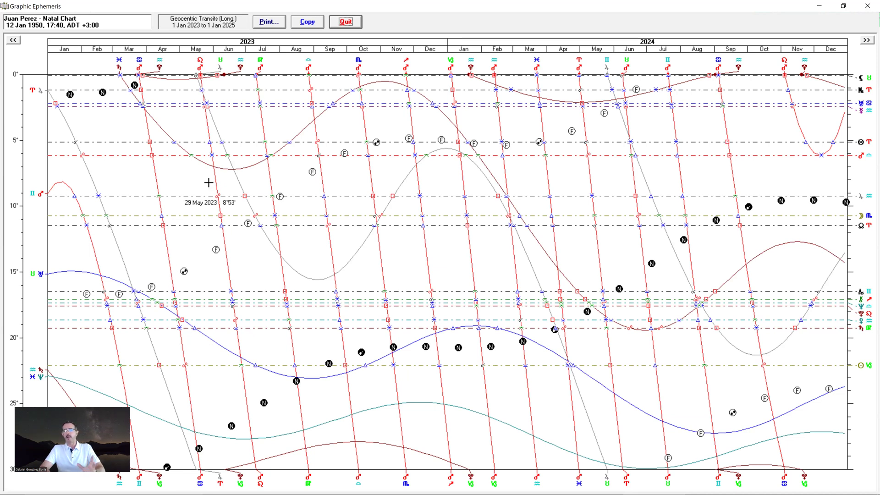
pyautogui.click(207, 185)
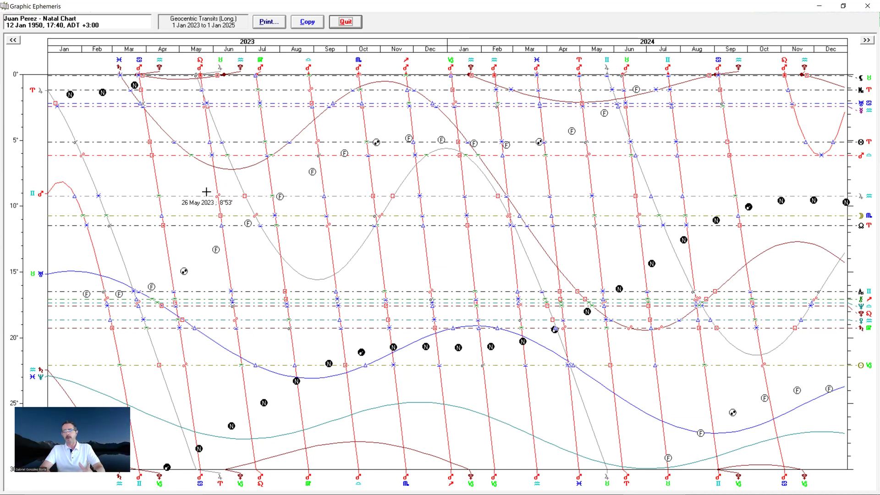
pyautogui.click(167, 173)
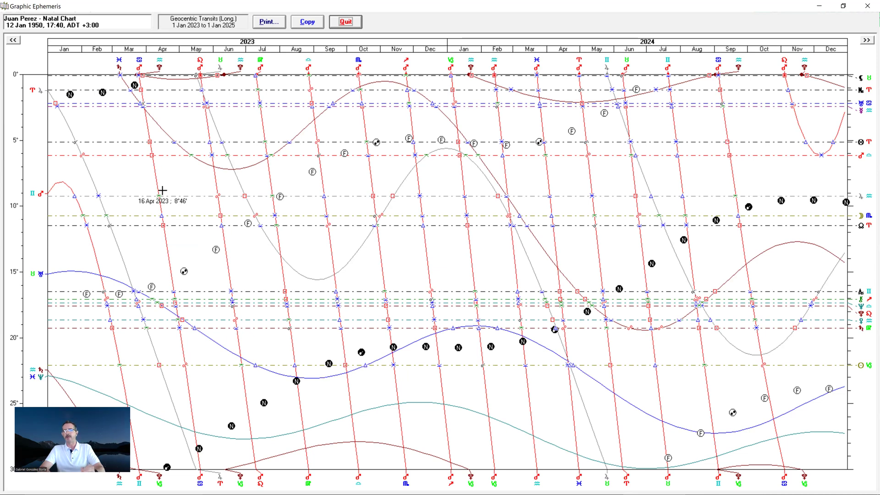
pyautogui.click(170, 182)
pyautogui.click(169, 183)
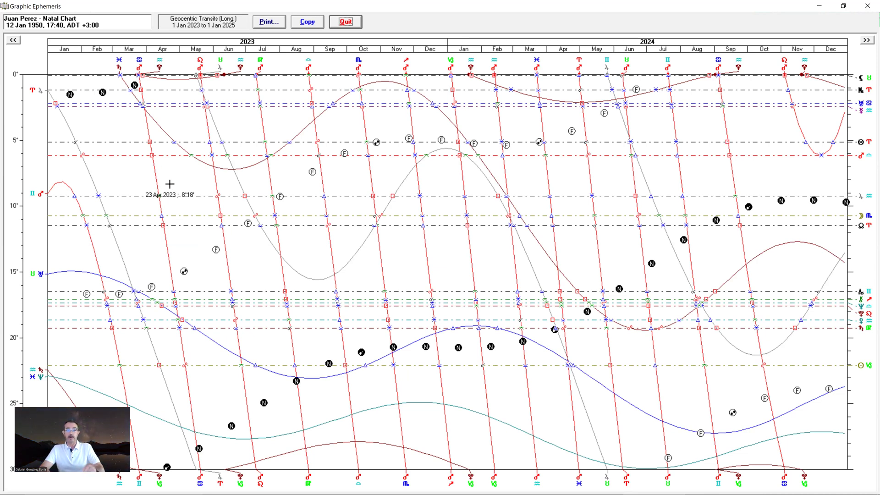
pyautogui.click(346, 23)
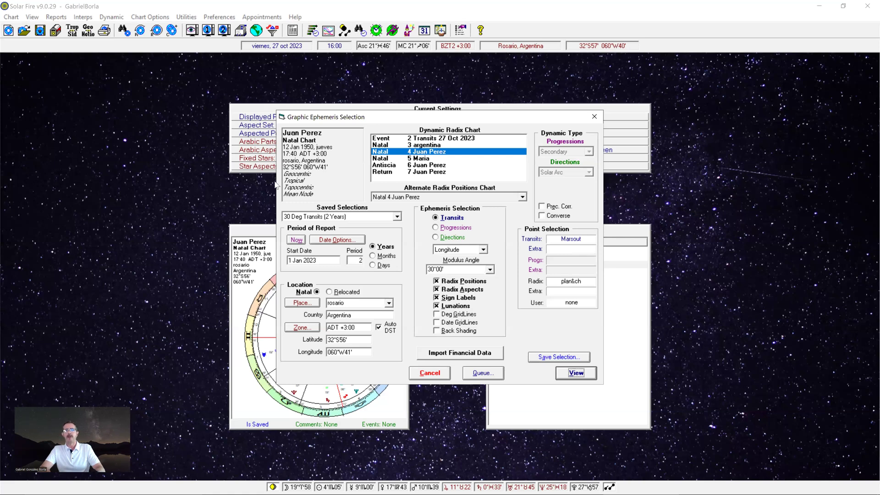
# Step: Remove Mars from the Marsout transiting points and save the set
pyautogui.click(571, 240)
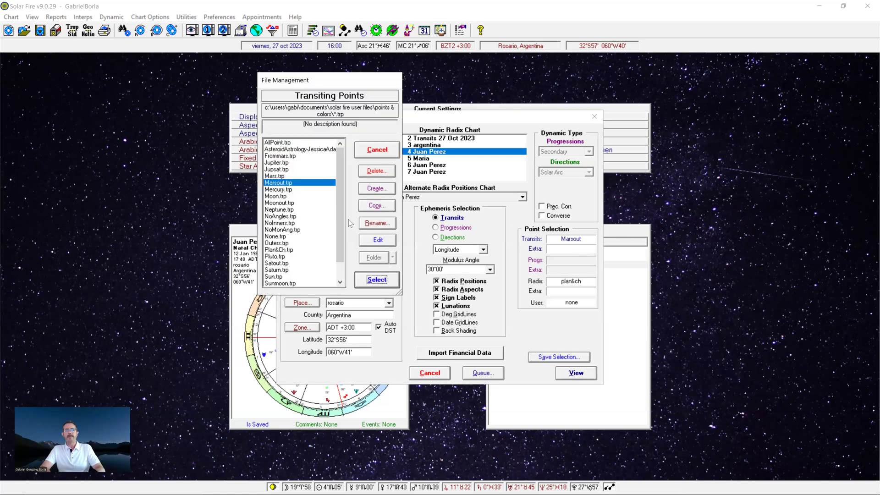
pyautogui.hotkey('alt', 'e')
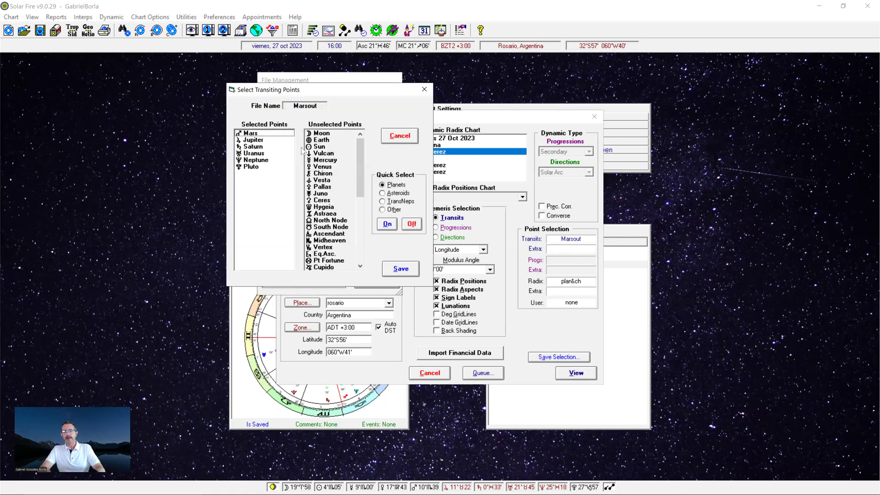
pyautogui.moveTo(303, 150); pyautogui.dragTo(324, 173)
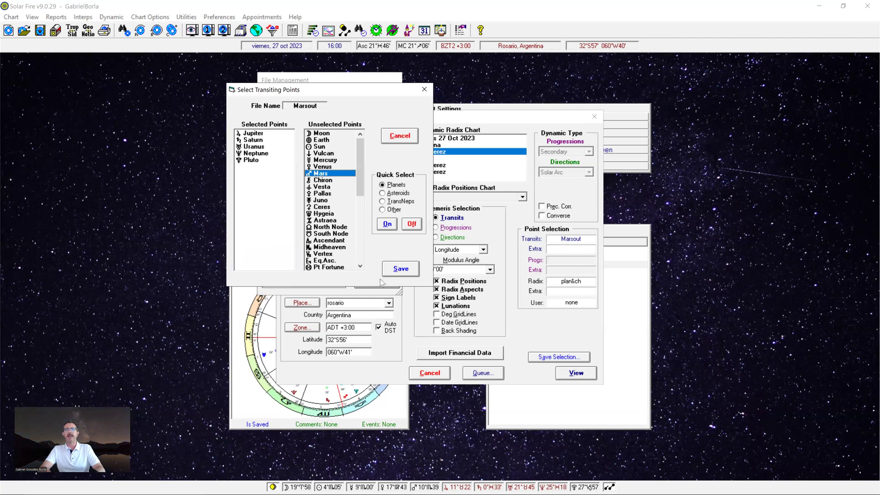
pyautogui.click(399, 269)
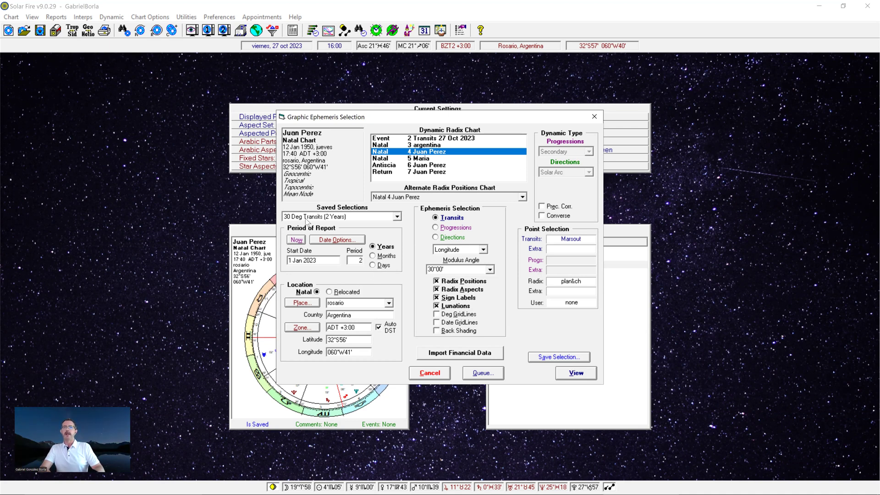
# Step: Try the saved ephemeris selections 45 Deg Directions Asc Arc (2 years) and 90 Deg Transits (2 Years)
pyautogui.click(397, 217)
pyautogui.click(397, 217)
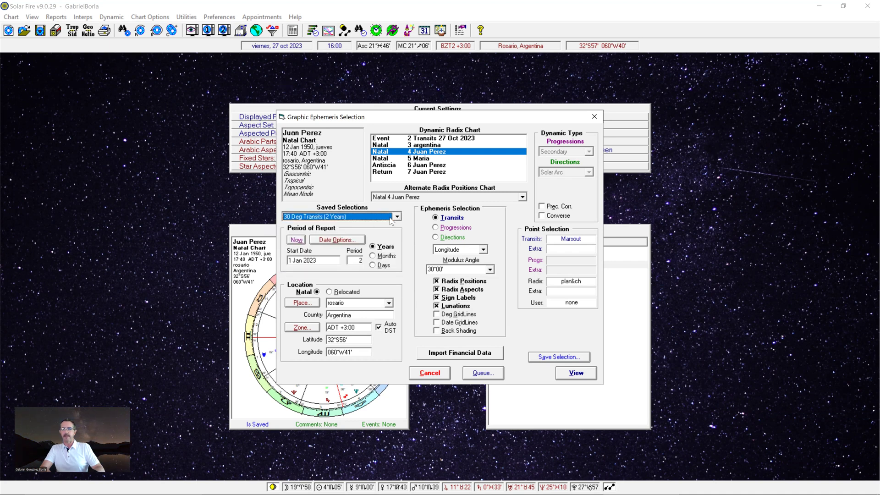
pyautogui.click(393, 219)
pyautogui.click(333, 239)
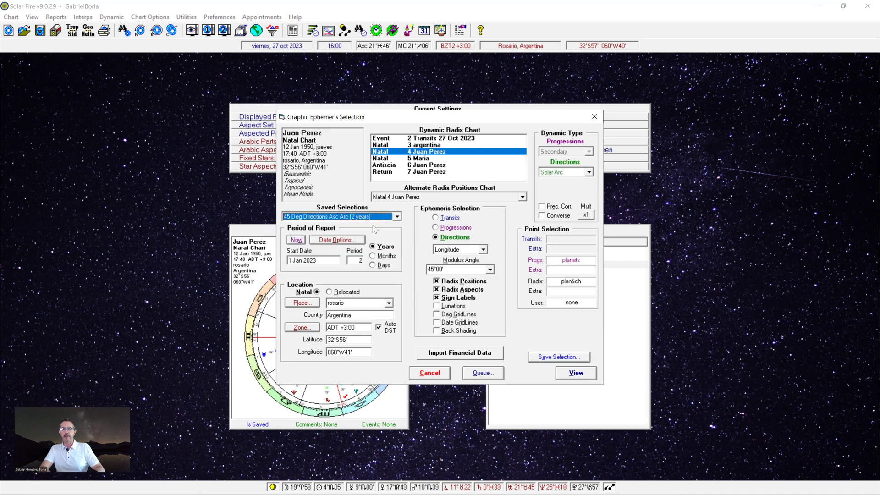
pyautogui.click(396, 216)
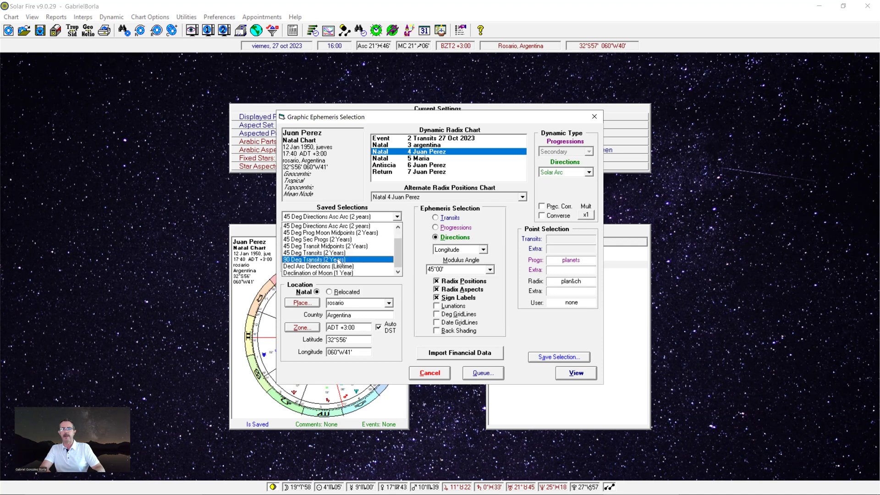
pyautogui.click(339, 260)
# Step: Load the saved selection 30 Deg Transits (2 Years), include Lunations, and view the graphic ephemeris
pyautogui.click(397, 218)
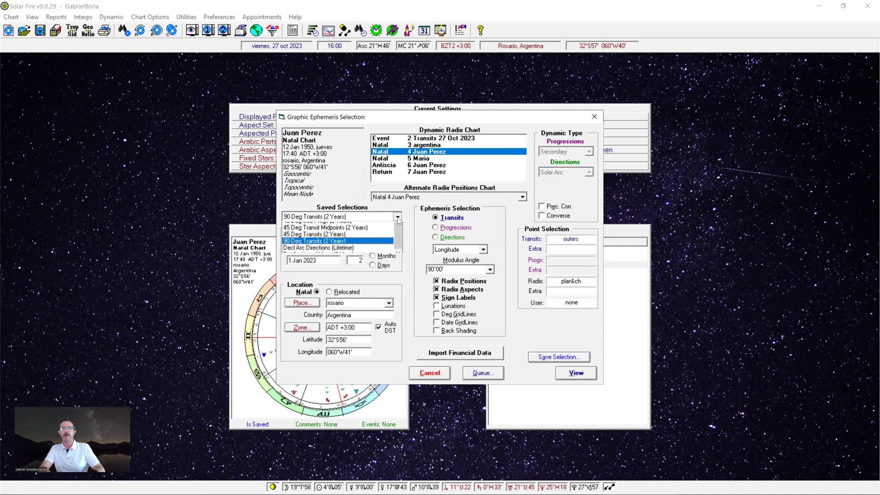
pyautogui.scroll(2, 343, 234)
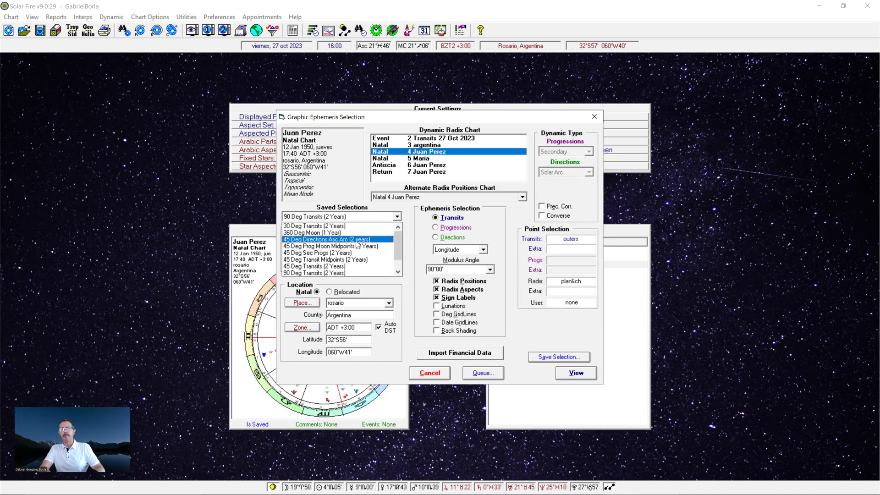
pyautogui.click(337, 226)
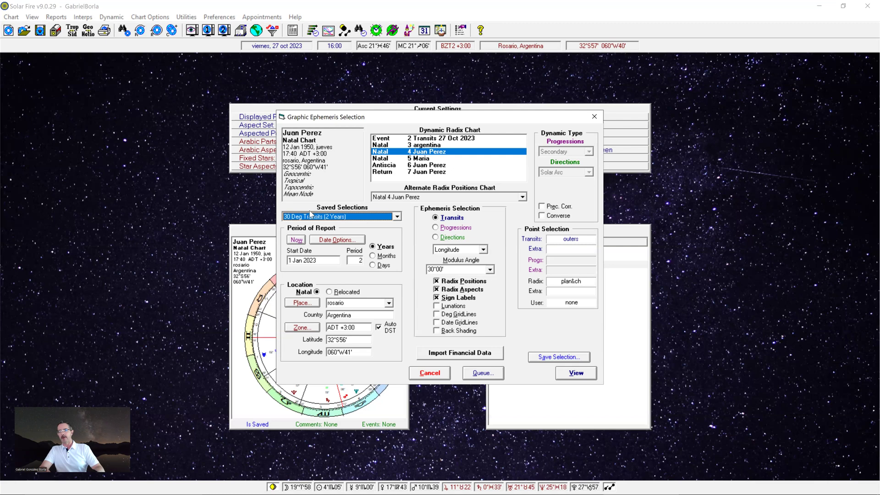
pyautogui.click(453, 310)
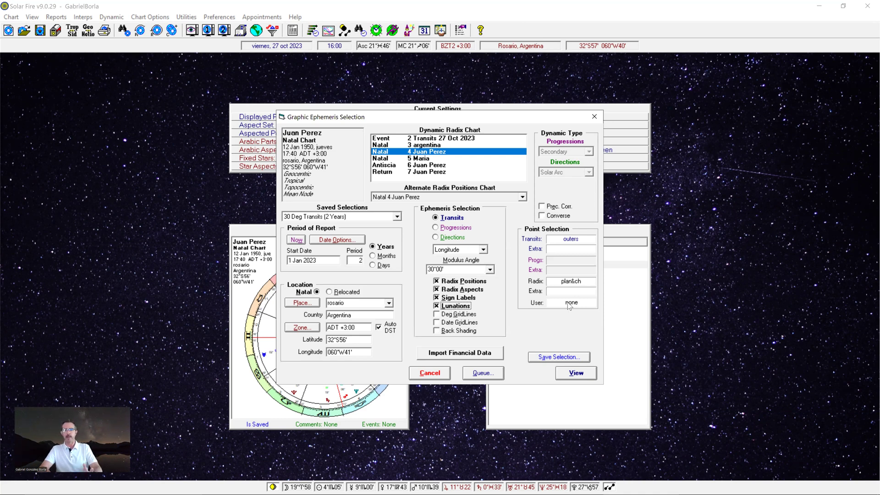
pyautogui.click(576, 373)
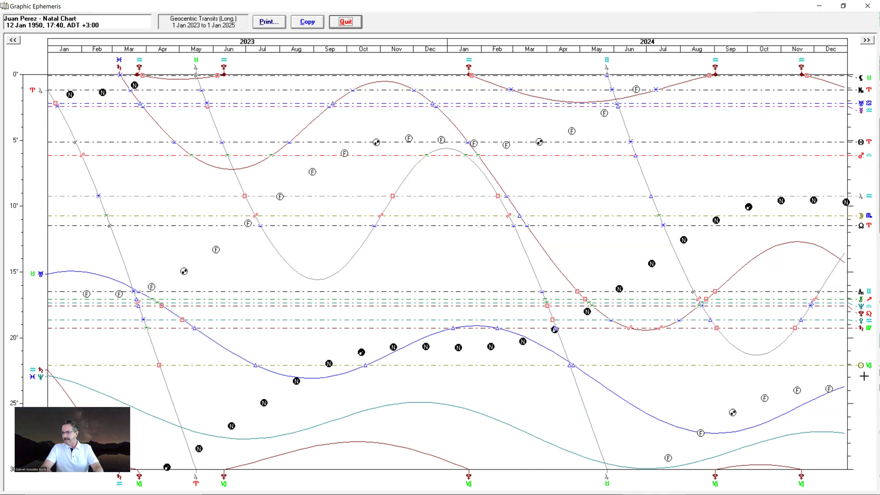
# Step: Mark the September 2023 point where the transiting Saturn curve meets the natal Uranus line to read its exact date
pyautogui.click(333, 102)
pyautogui.click(329, 105)
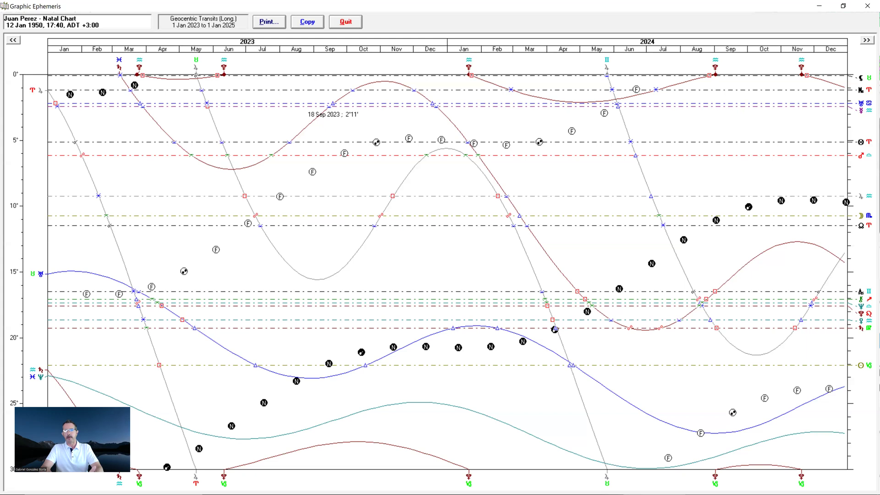
pyautogui.click(333, 104)
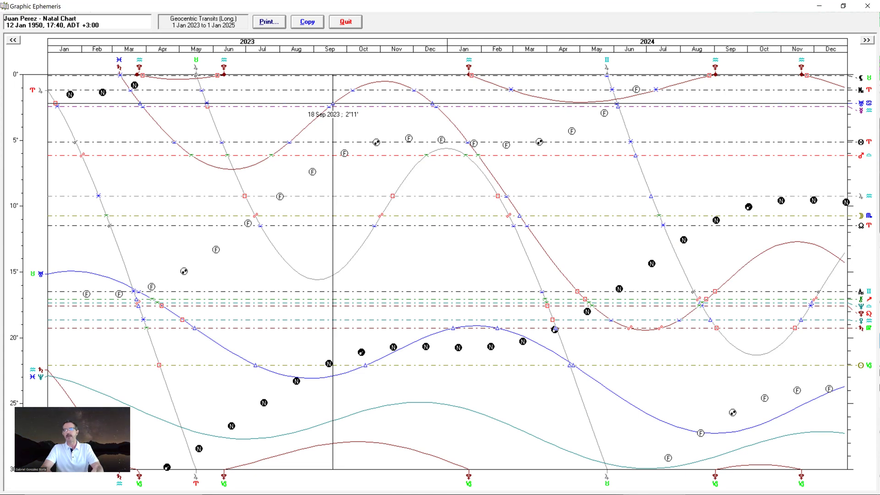
# Step: Recheck the September 2023 crossing of transiting Saturn with natal Uranus and trace Saturn's curve from its March 2023 entry into Pisces
pyautogui.click(333, 104)
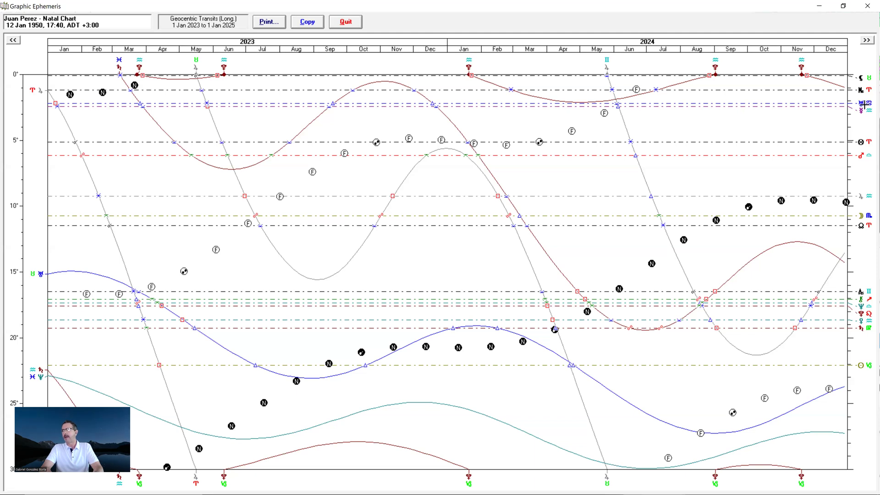
pyautogui.click(333, 103)
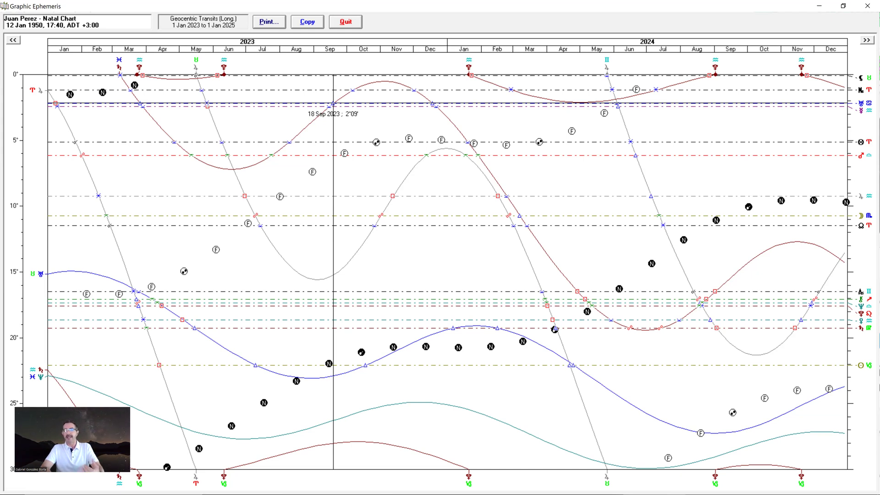
pyautogui.click(333, 104)
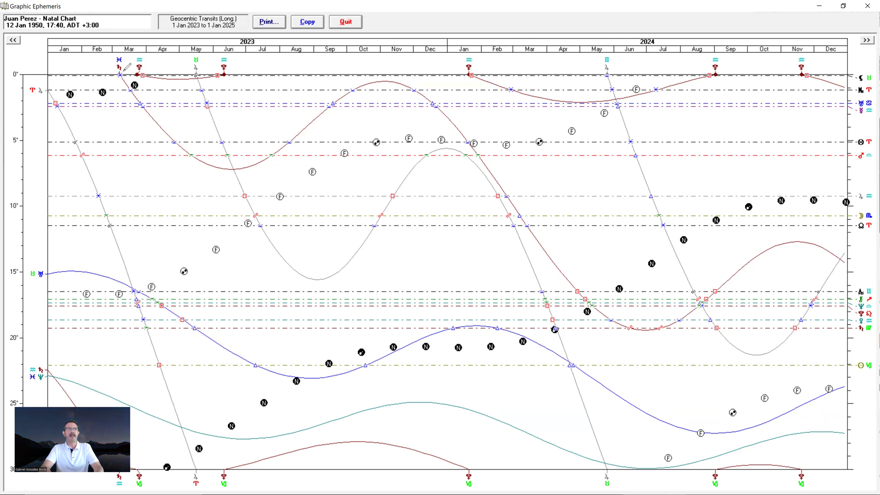
pyautogui.moveTo(122, 51)
pyautogui.mouseDown()
pyautogui.moveTo(109, 54)
pyautogui.moveTo(109, 71)
pyautogui.moveTo(127, 82)
pyautogui.mouseUp()
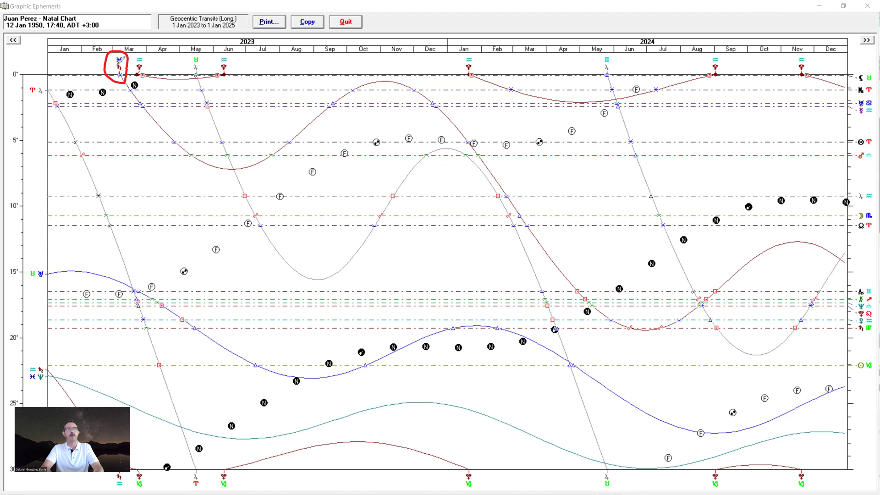
pyautogui.moveTo(122, 73)
pyautogui.mouseDown()
pyautogui.moveTo(170, 132)
pyautogui.moveTo(228, 168)
pyautogui.moveTo(267, 160)
pyautogui.moveTo(357, 83)
pyautogui.moveTo(400, 82)
pyautogui.moveTo(450, 115)
pyautogui.moveTo(510, 207)
pyautogui.mouseUp()
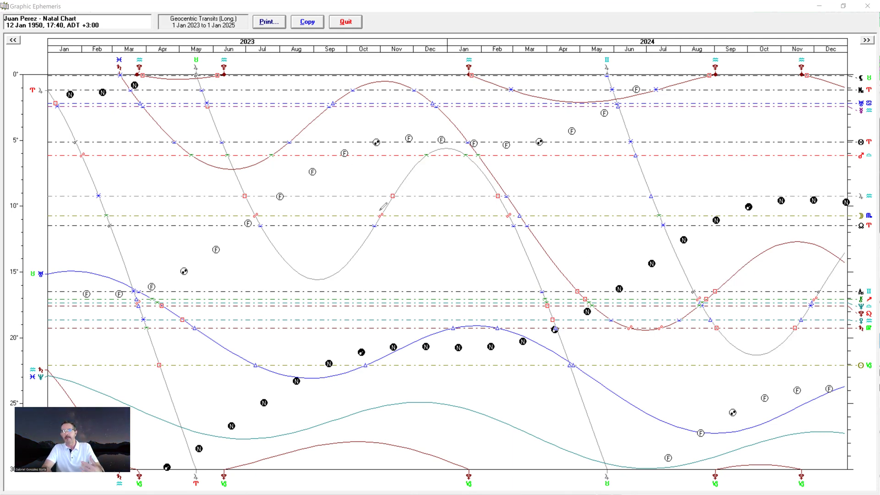
# Step: Trace the transiting Jupiter curve from its May 2023 entry into Taurus to its May 2024 entry into Gemini
pyautogui.moveTo(190, 60)
pyautogui.mouseDown()
pyautogui.moveTo(188, 80)
pyautogui.moveTo(212, 68)
pyautogui.moveTo(204, 50)
pyautogui.moveTo(188, 61)
pyautogui.moveTo(272, 242)
pyautogui.moveTo(320, 282)
pyautogui.mouseUp()
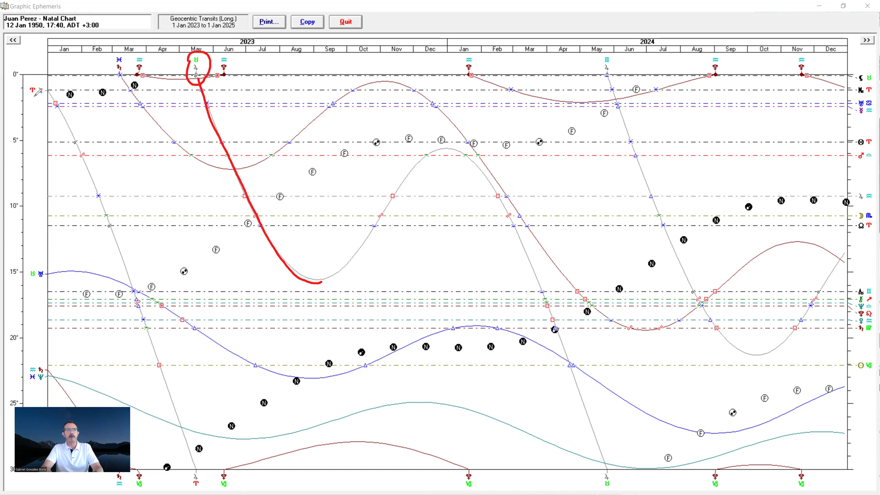
pyautogui.moveTo(323, 280)
pyautogui.mouseDown()
pyautogui.moveTo(355, 261)
pyautogui.moveTo(412, 165)
pyautogui.moveTo(431, 151)
pyautogui.moveTo(472, 149)
pyautogui.moveTo(486, 188)
pyautogui.moveTo(547, 285)
pyautogui.moveTo(581, 373)
pyautogui.mouseUp()
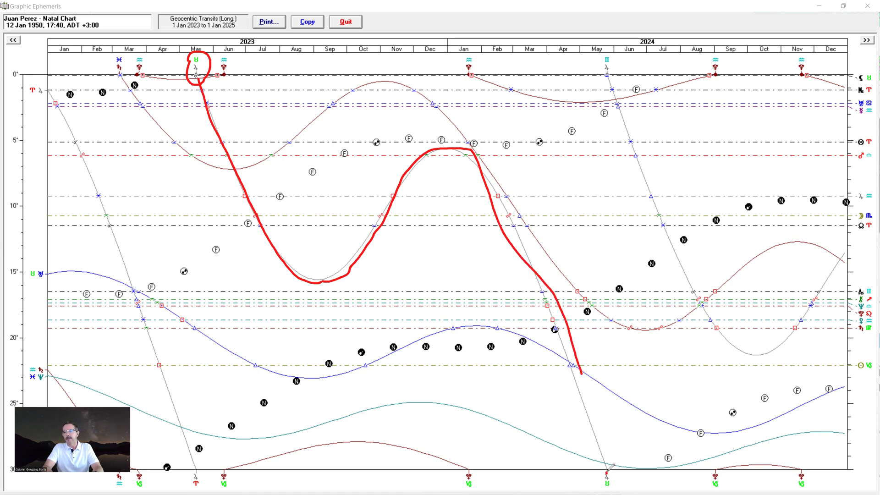
pyautogui.moveTo(607, 471); pyautogui.dragTo(608, 470)
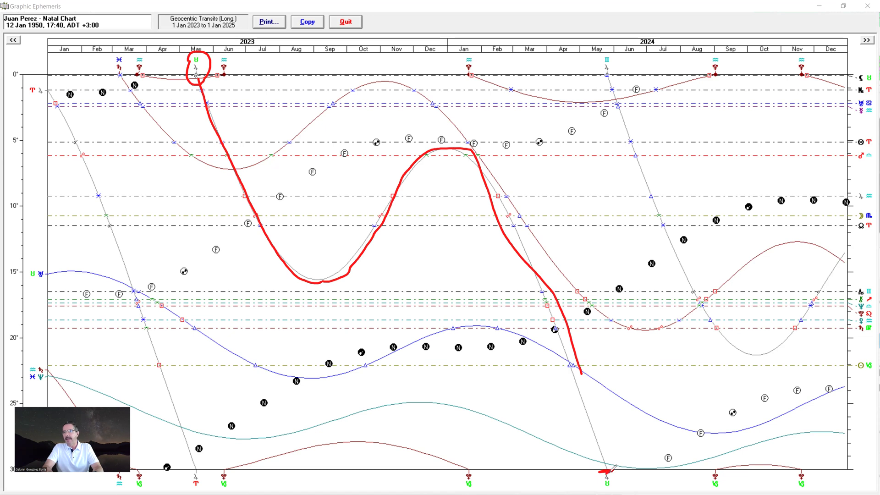
pyautogui.moveTo(603, 478)
pyautogui.mouseDown()
pyautogui.moveTo(614, 490)
pyautogui.moveTo(609, 471)
pyautogui.mouseUp()
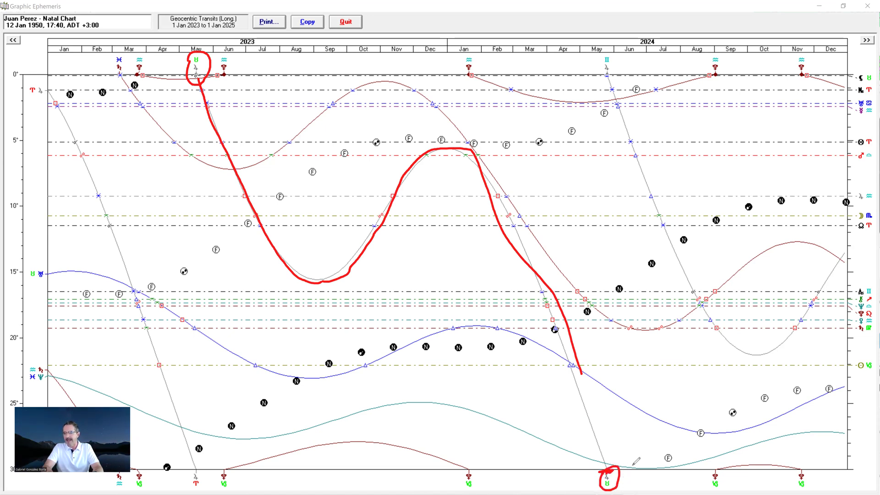
pyautogui.moveTo(597, 61)
pyautogui.mouseDown()
pyautogui.moveTo(621, 75)
pyautogui.moveTo(606, 41)
pyautogui.moveTo(599, 64)
pyautogui.mouseUp()
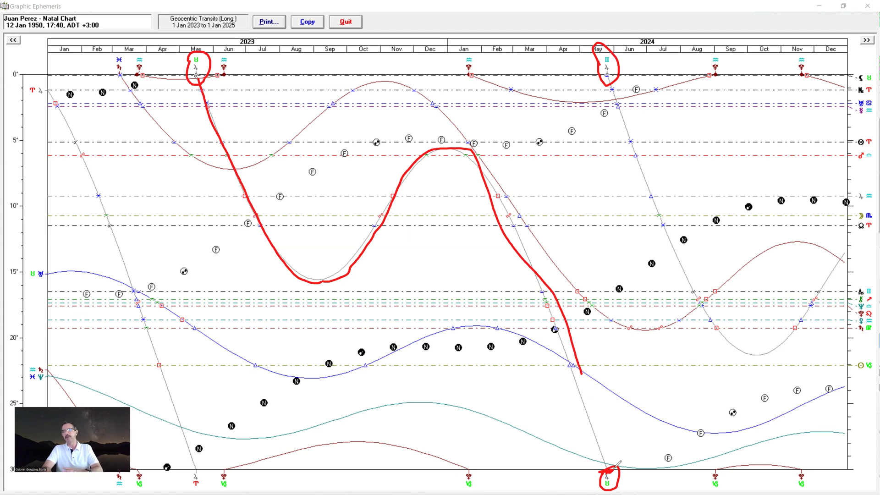
pyautogui.click(32, 360)
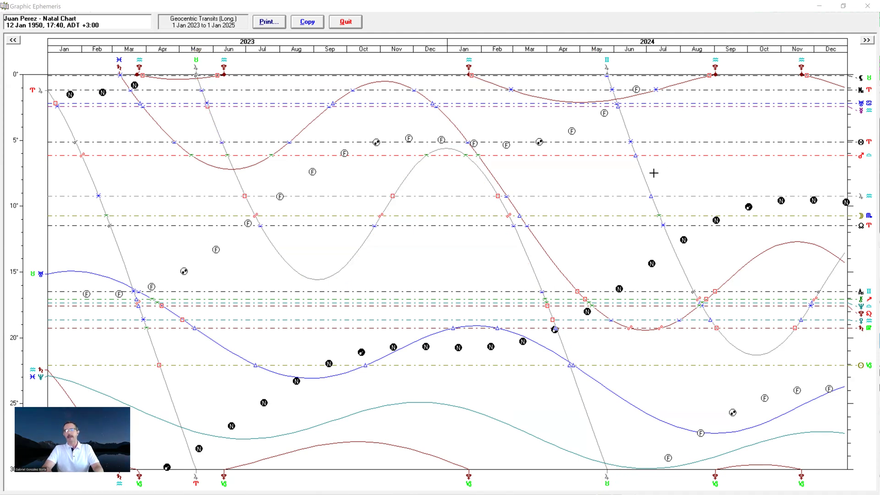
# Step: Examine the lunation markers and read the late October 2023 eclipse's position against the natal Part of Fortune line
pyautogui.click(140, 114)
pyautogui.moveTo(140, 114); pyautogui.dragTo(603, 309)
pyautogui.moveTo(247, 321); pyautogui.dragTo(377, 142)
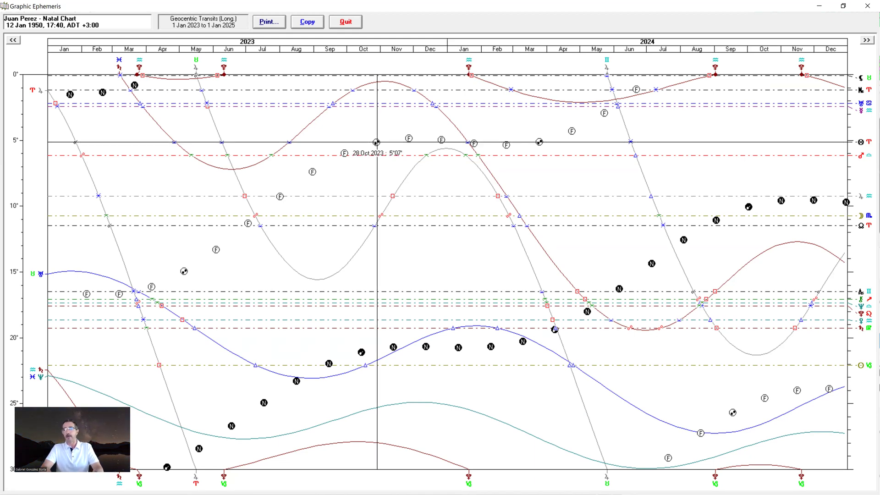
pyautogui.moveTo(377, 142); pyautogui.dragTo(377, 142)
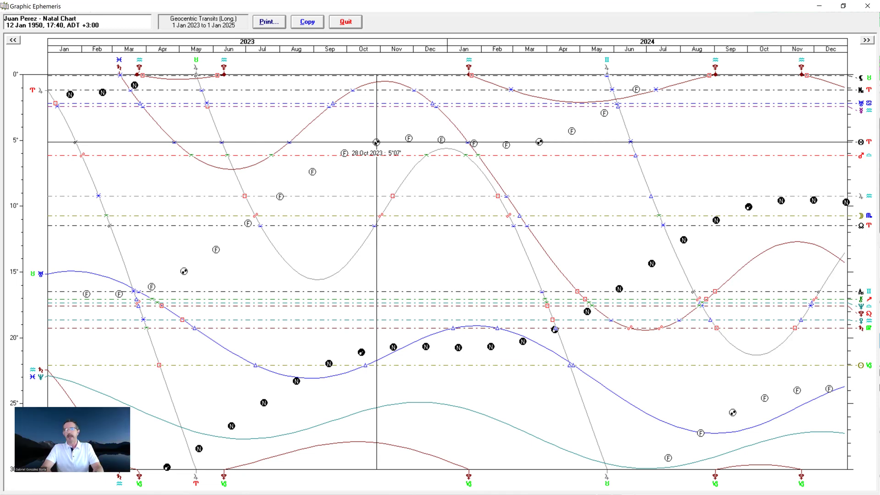
pyautogui.moveTo(377, 142); pyautogui.dragTo(407, 165)
pyautogui.moveTo(612, 166); pyautogui.dragTo(861, 141)
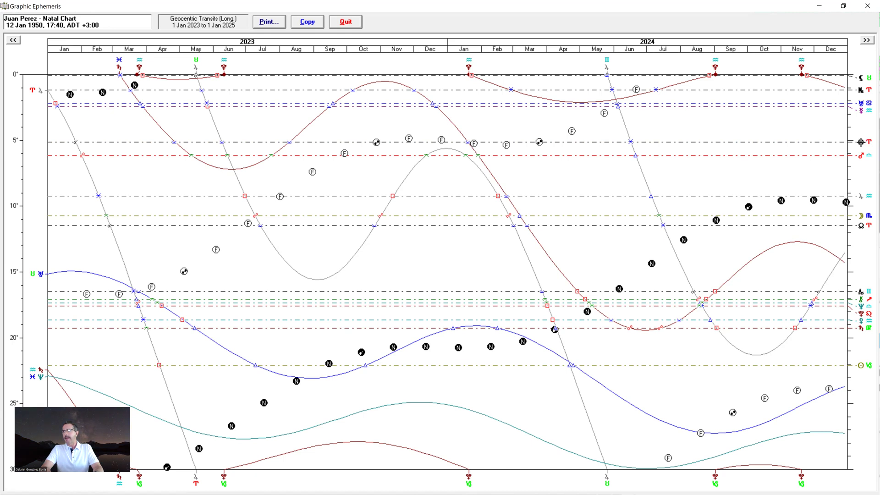
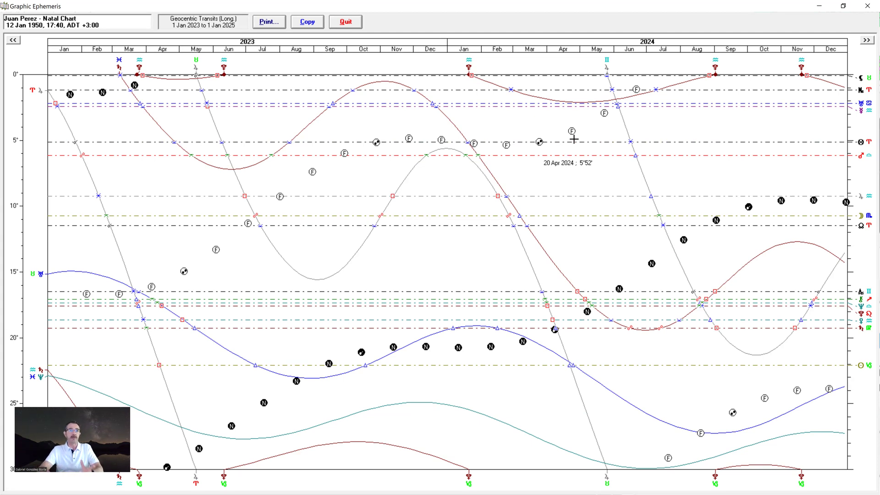
# Step: View the graphic ephemeris for one year from 27 Oct 2023 and return to the main window
pyautogui.click(345, 21)
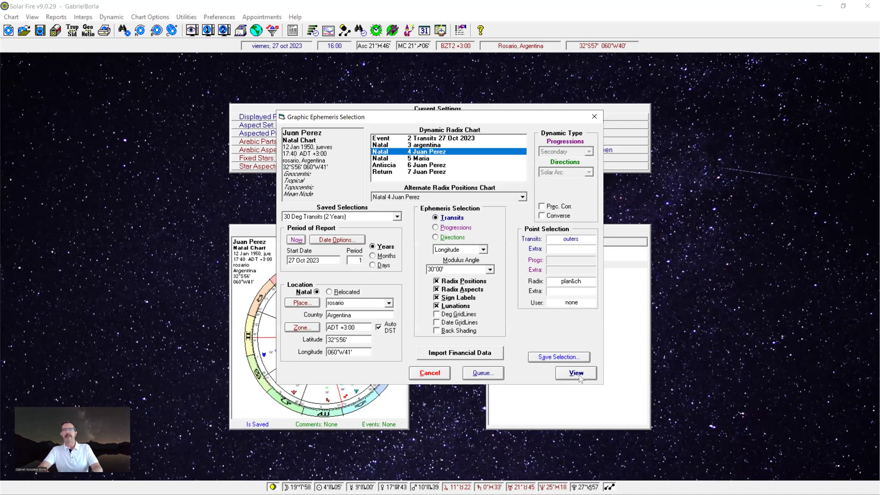
pyautogui.click(576, 373)
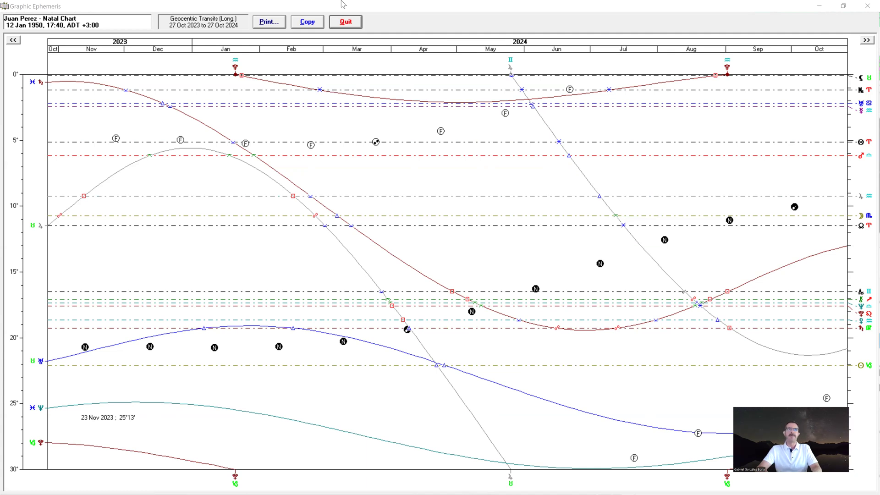
pyautogui.press('Escape')
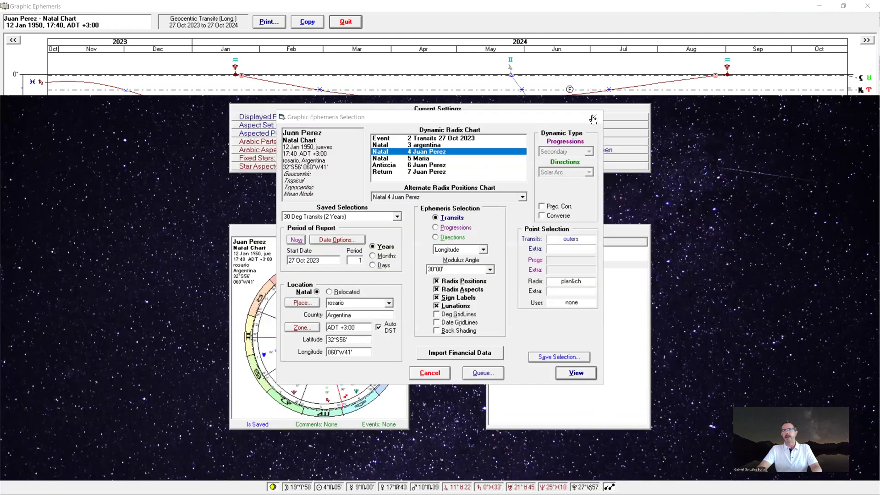
pyautogui.press('Escape')
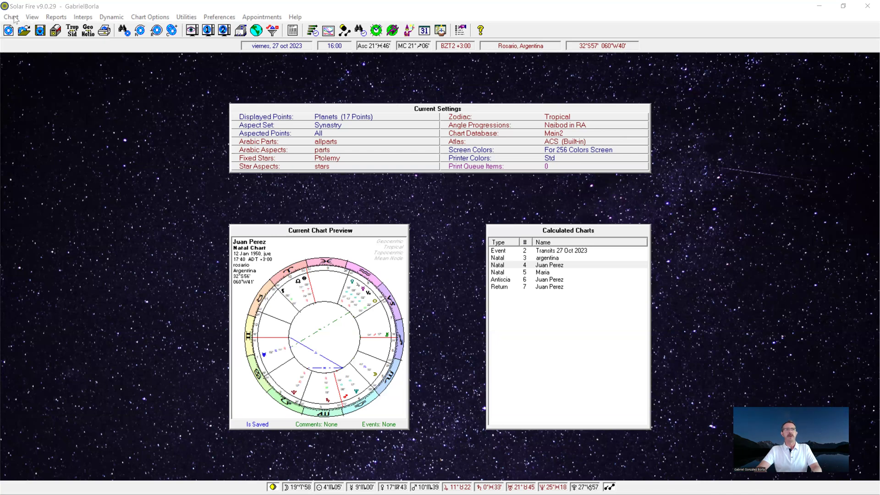
# Step: Display dual wheels with natal chart 4 at the bottom left and natal chart 5 at the upper right
pyautogui.click(554, 287)
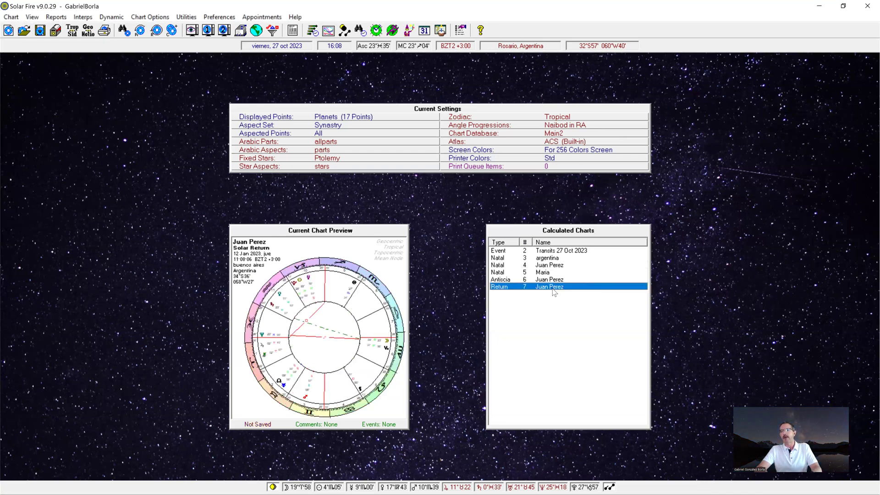
pyautogui.click(545, 270)
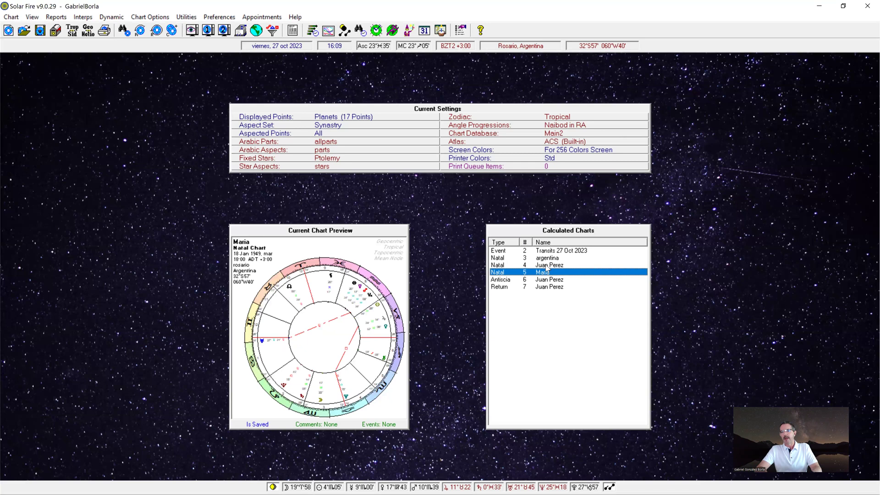
pyautogui.click(545, 266)
pyautogui.click(12, 18)
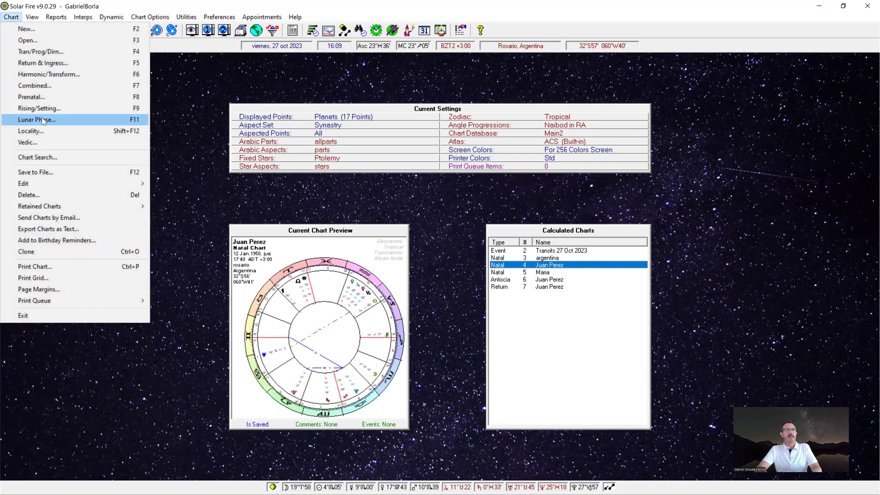
pyautogui.click(31, 22)
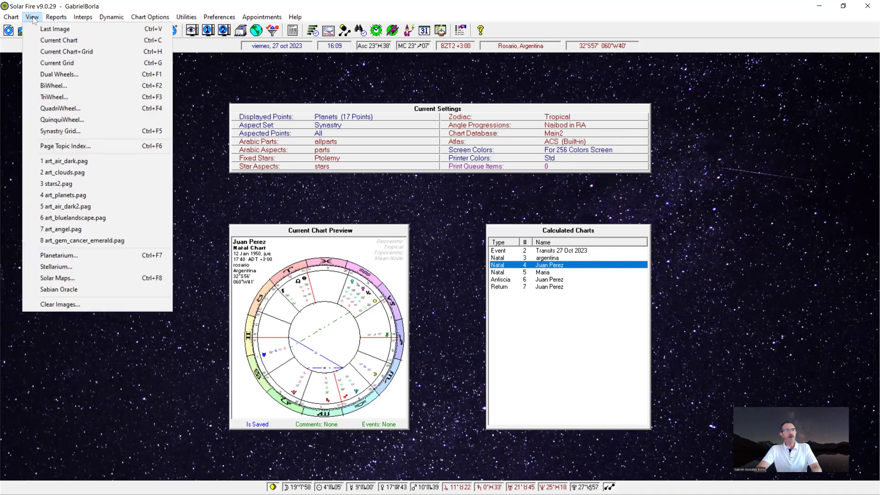
pyautogui.click(59, 74)
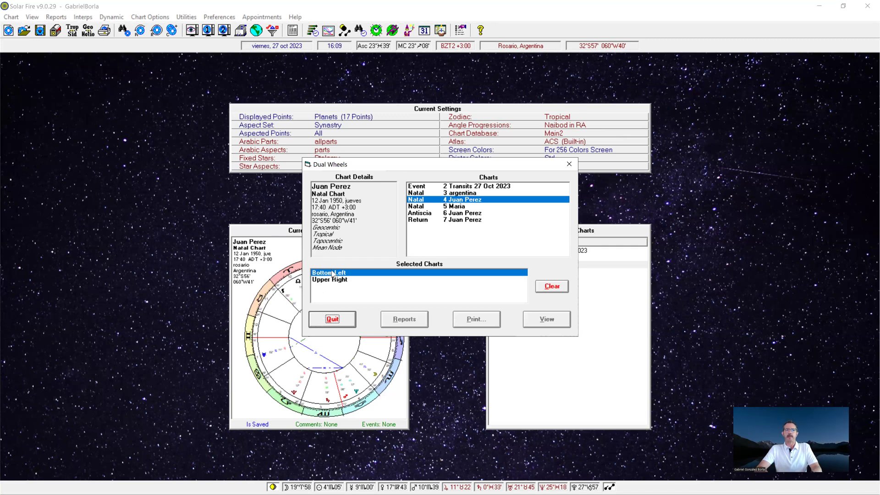
pyautogui.doubleClick(445, 200)
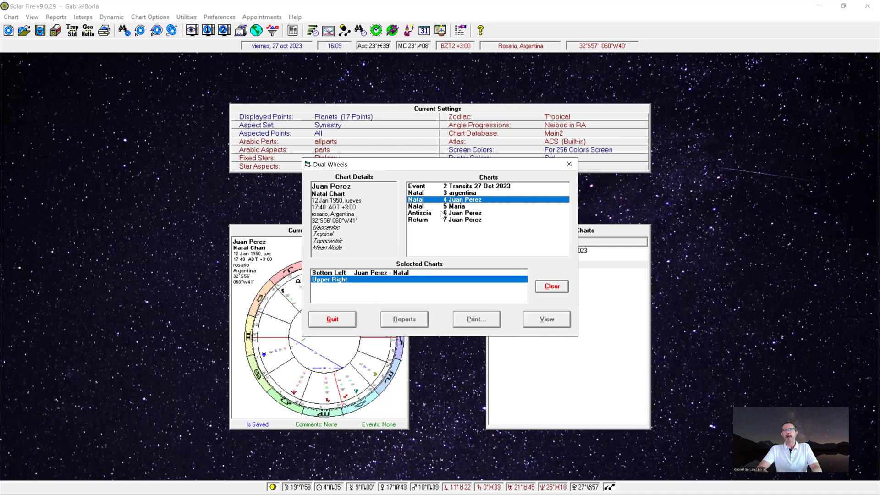
pyautogui.doubleClick(438, 207)
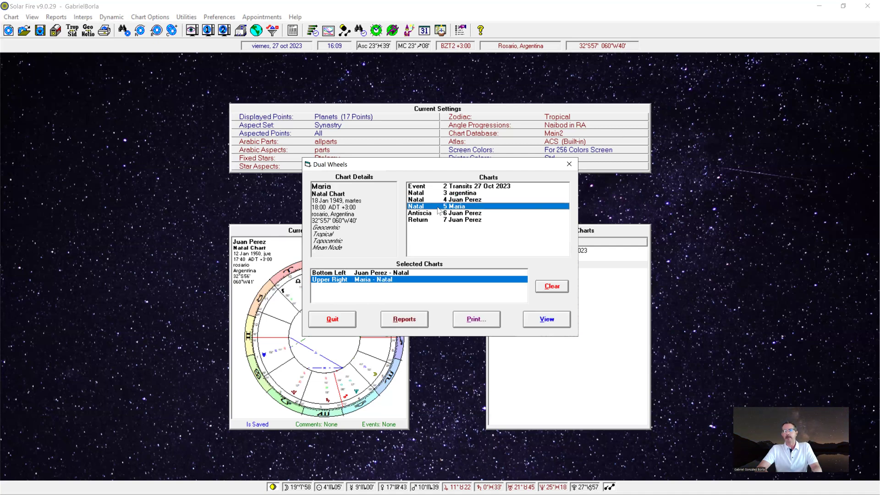
pyautogui.click(560, 320)
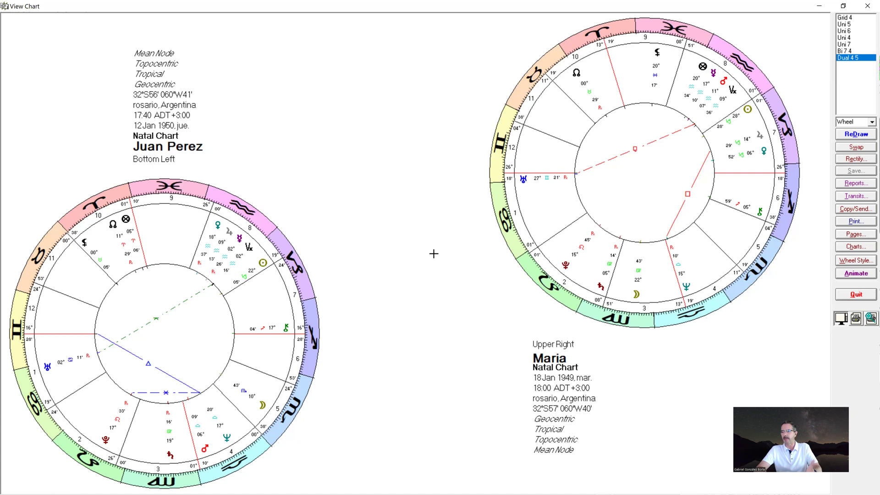
# Step: Apply the Standard.asp aspect set to the dual wheels and close the chart view
pyautogui.rightClick(418, 208)
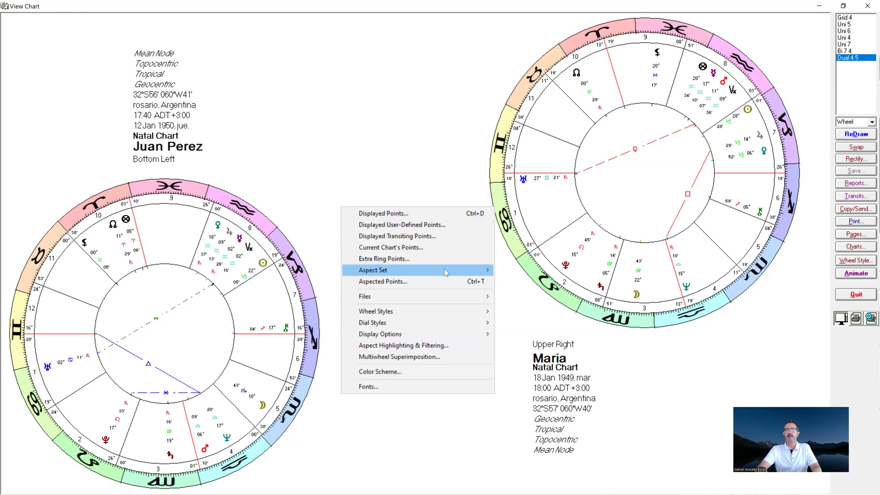
pyautogui.moveTo(445, 271)
pyautogui.click(526, 270)
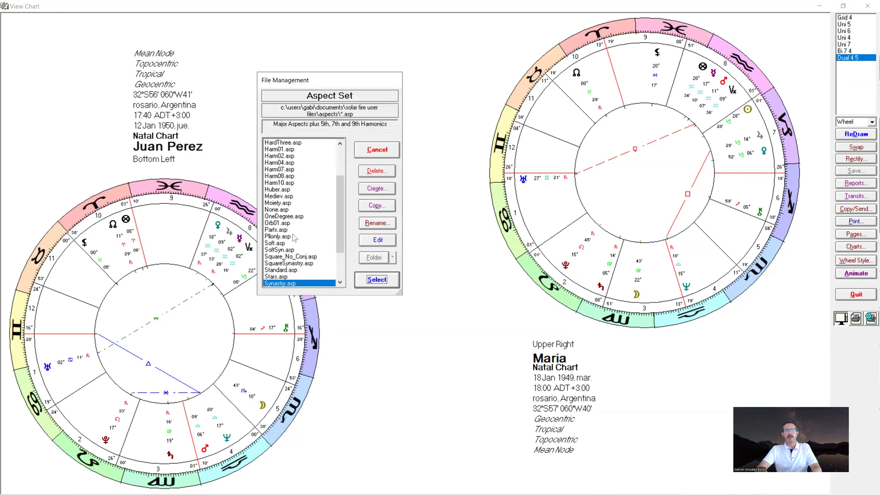
pyautogui.click(294, 270)
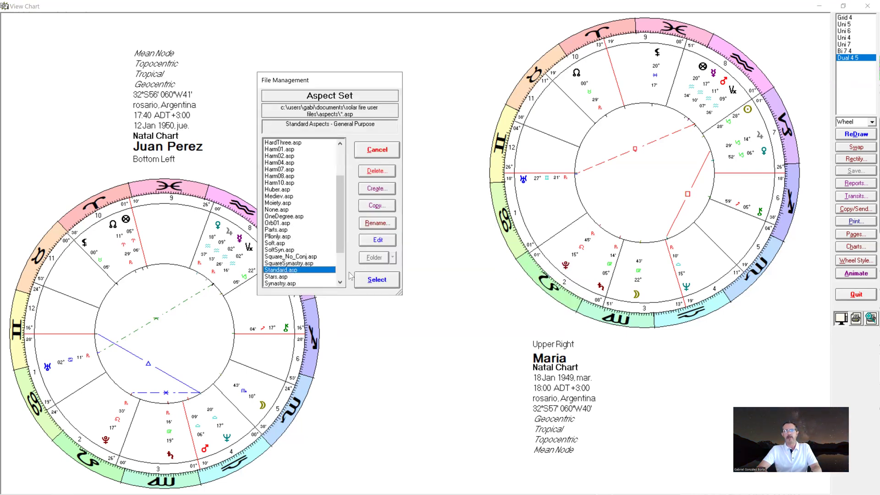
pyautogui.click(377, 279)
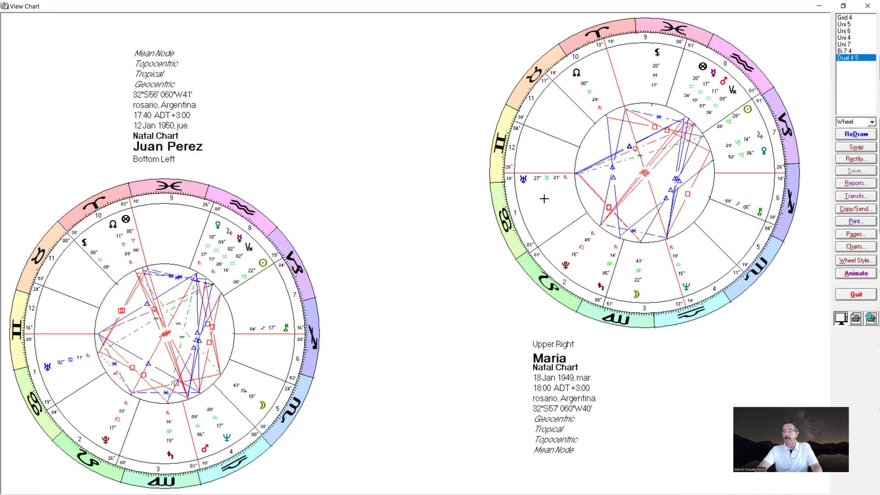
pyautogui.click(867, 5)
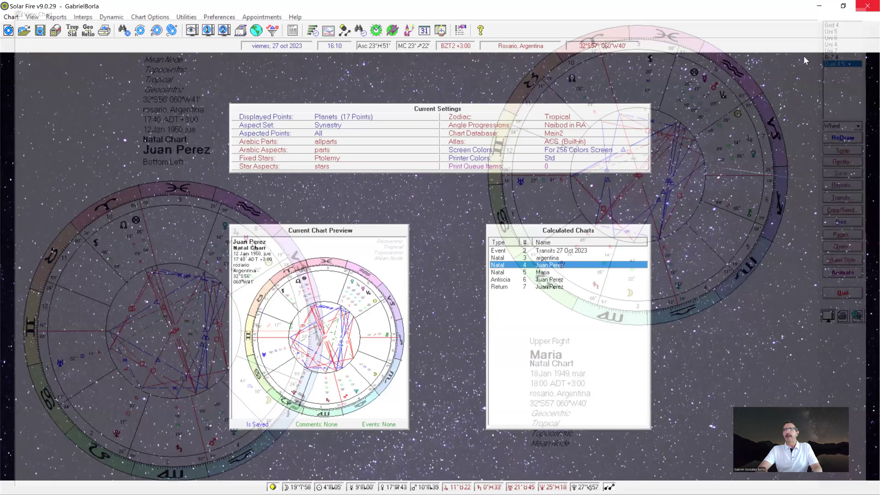